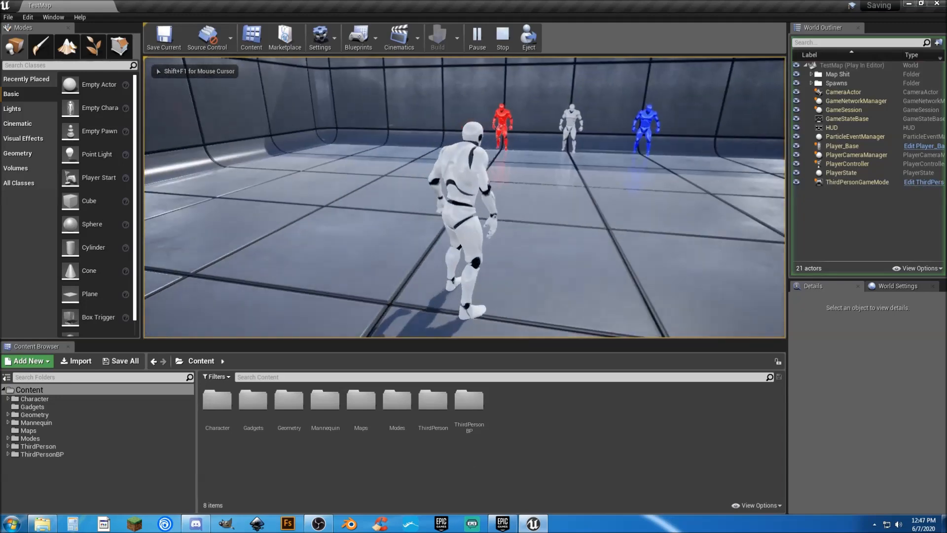
# - Walk the character up to the red mannequin in the running level and back away, and end the play session
pyautogui.press('w')
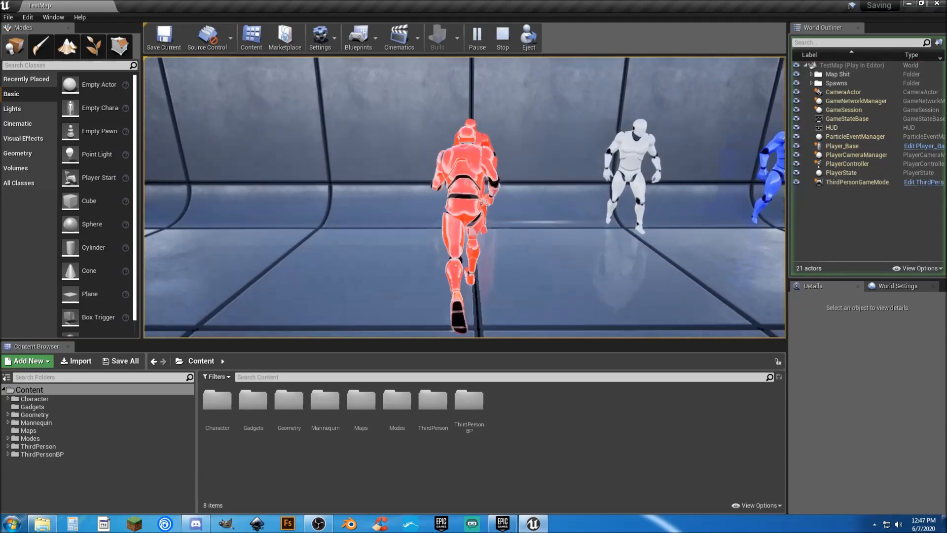
pyautogui.press('s')
pyautogui.press('d')
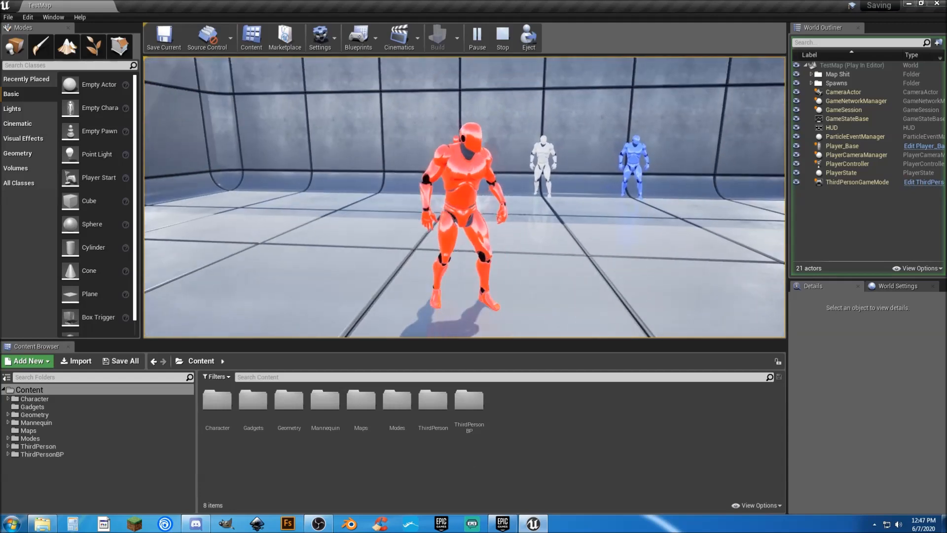
pyautogui.press('Escape')
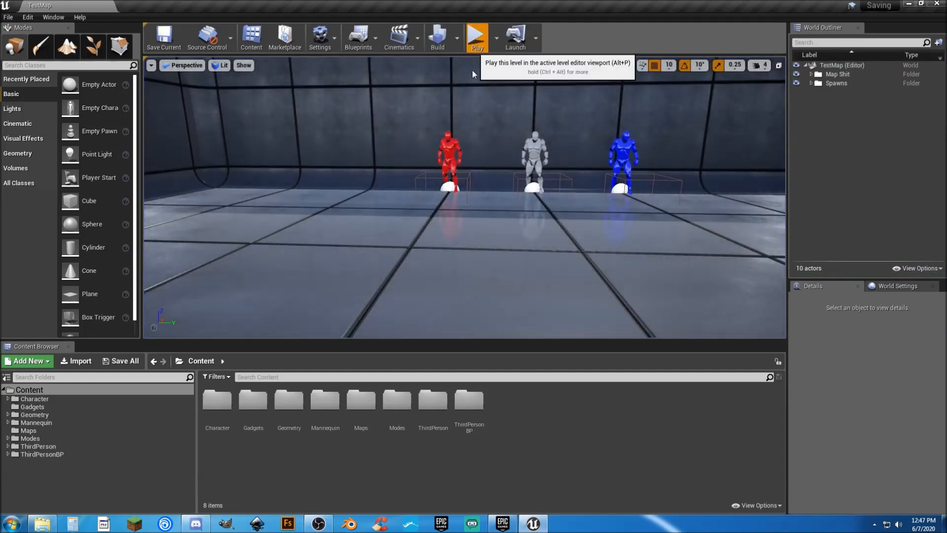
# - Play the level again, run the character to the white mannequin and around it, and end the play session
pyautogui.click(471, 47)
pyautogui.press('d')
pyautogui.press('w')
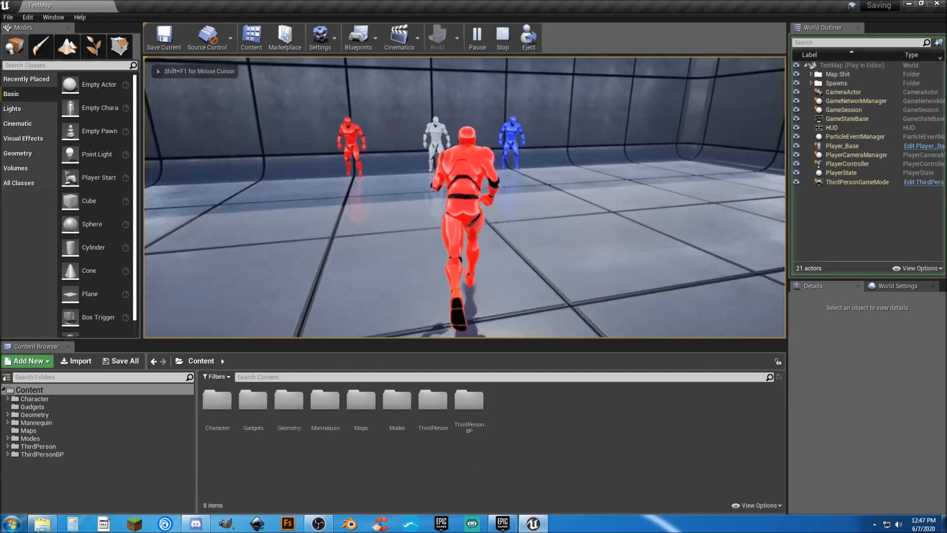
pyautogui.press('a')
pyautogui.press('s')
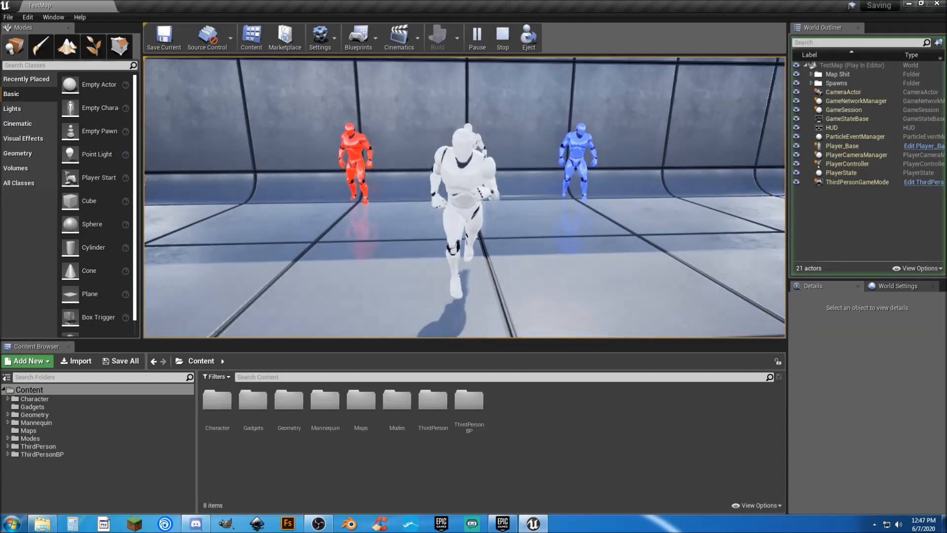
pyautogui.press('d')
pyautogui.press('w')
pyautogui.press('a')
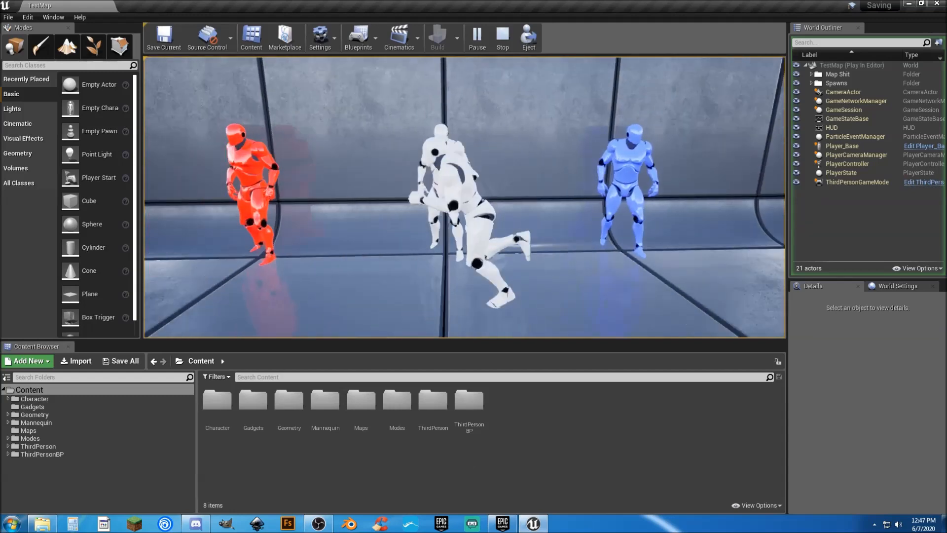
pyautogui.press('s')
pyautogui.hotkey('shift', 'F1')
pyautogui.press('Escape')
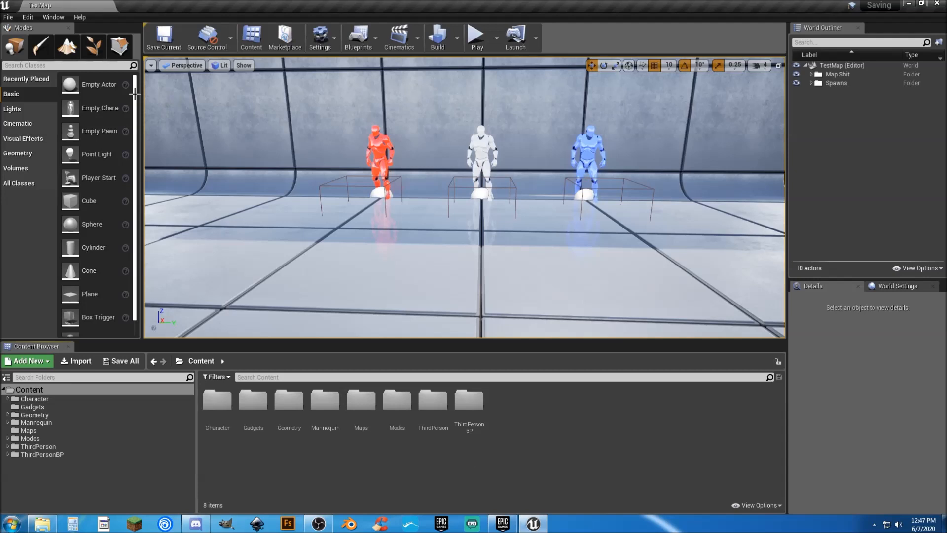
# - Create a new level from the Empty Level template
pyautogui.click(10, 18)
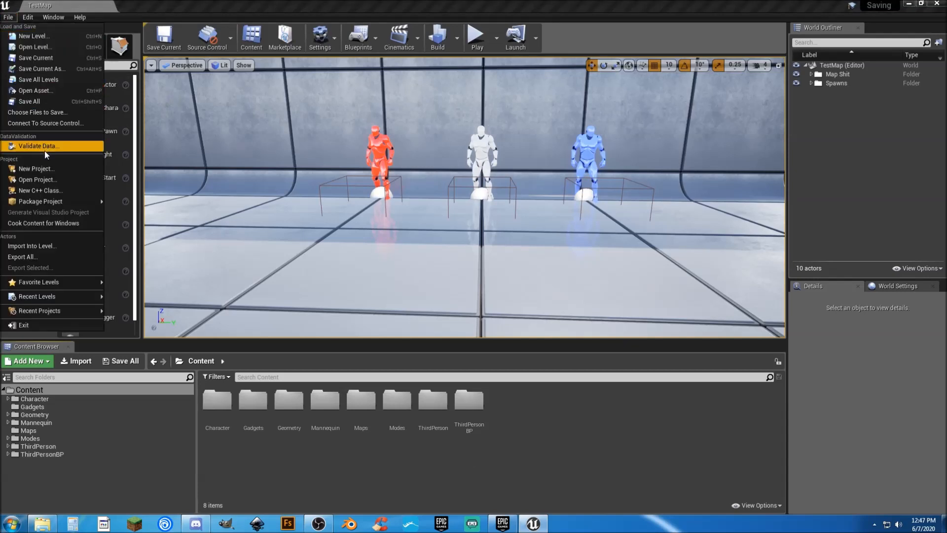
pyautogui.click(33, 36)
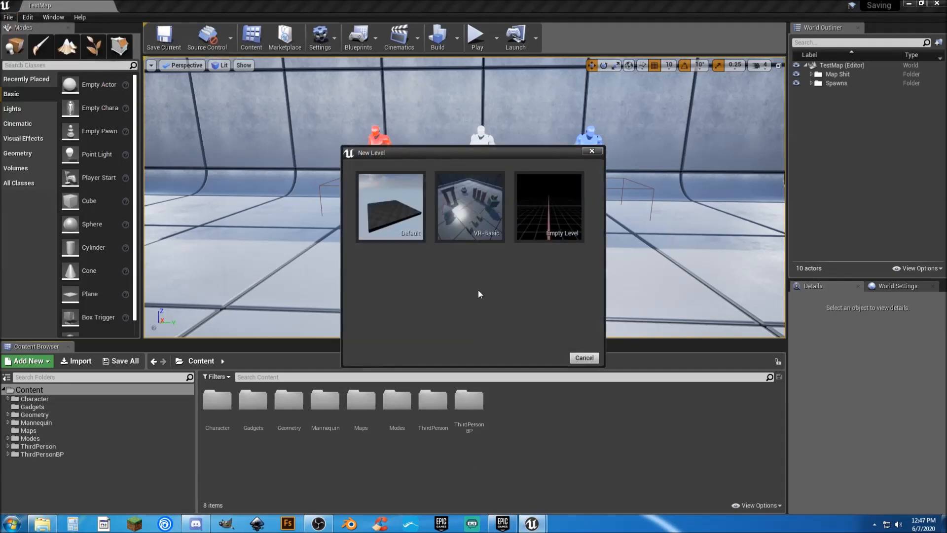
pyautogui.click(548, 211)
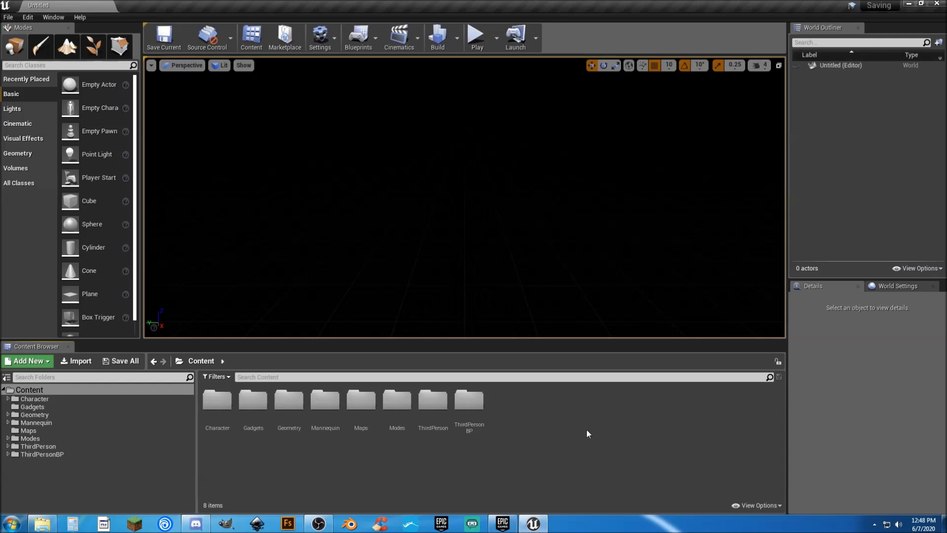
# - Save the new level in the Maps folder as MainMenuMap
pyautogui.click(170, 45)
pyautogui.click(239, 162)
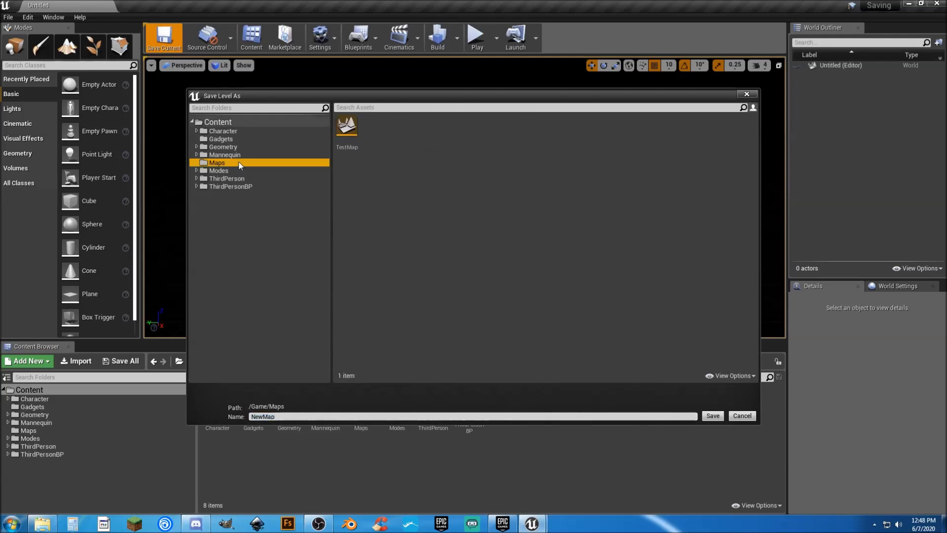
pyautogui.click(385, 416)
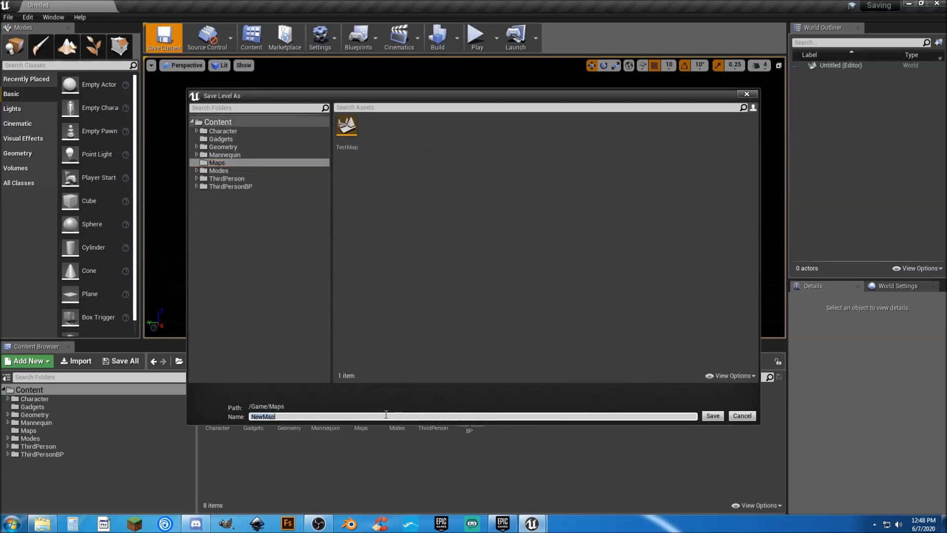
pyautogui.write('MainMenuMap')
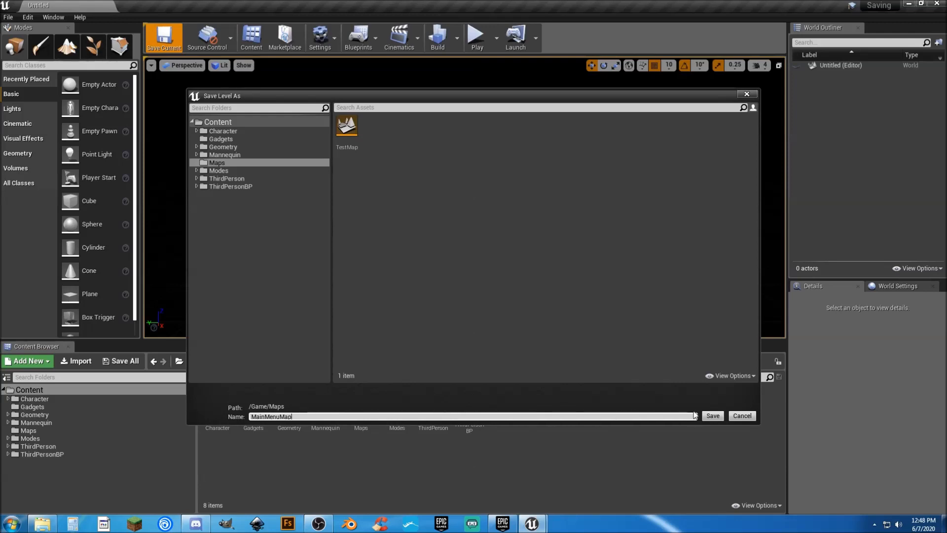
pyautogui.click(713, 416)
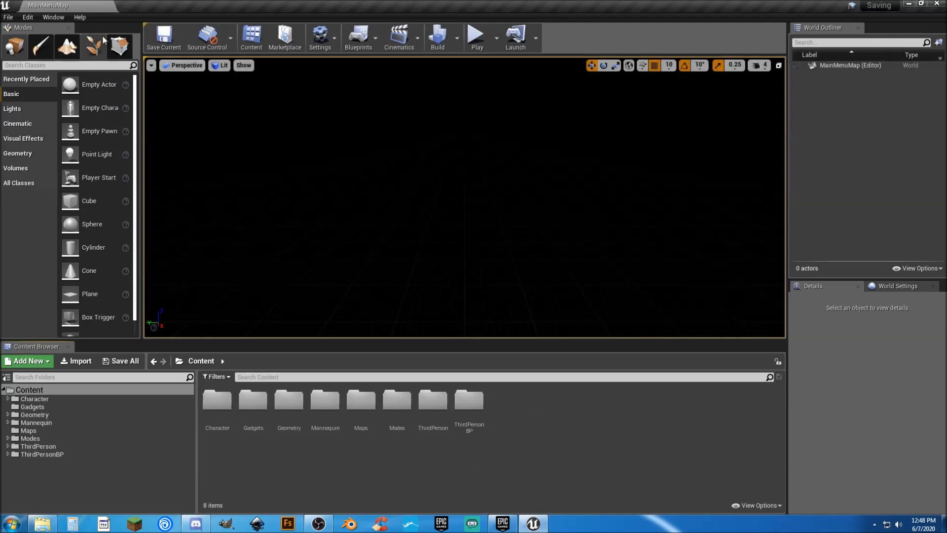
# - Set the Editor Startup Map to MainMenuMap in the project's Maps & Modes settings
pyautogui.click(28, 18)
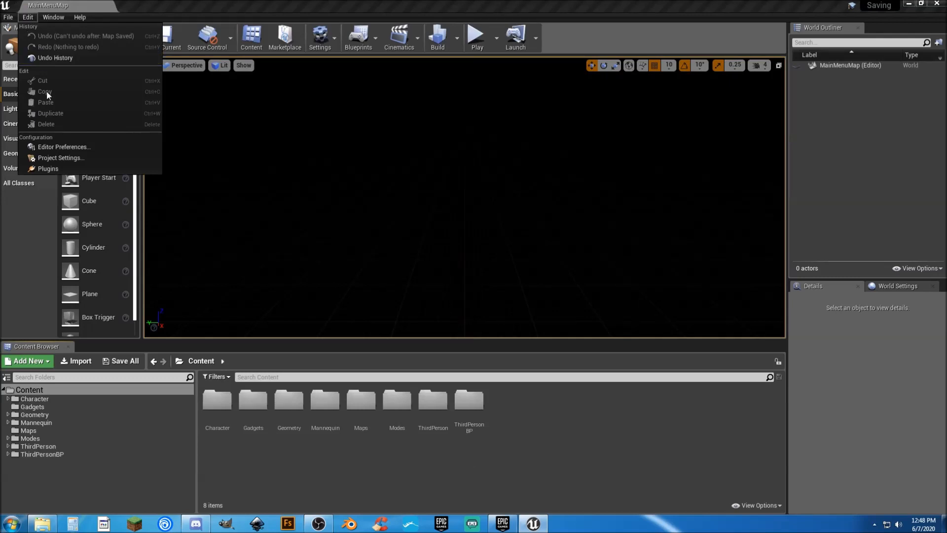
pyautogui.click(63, 157)
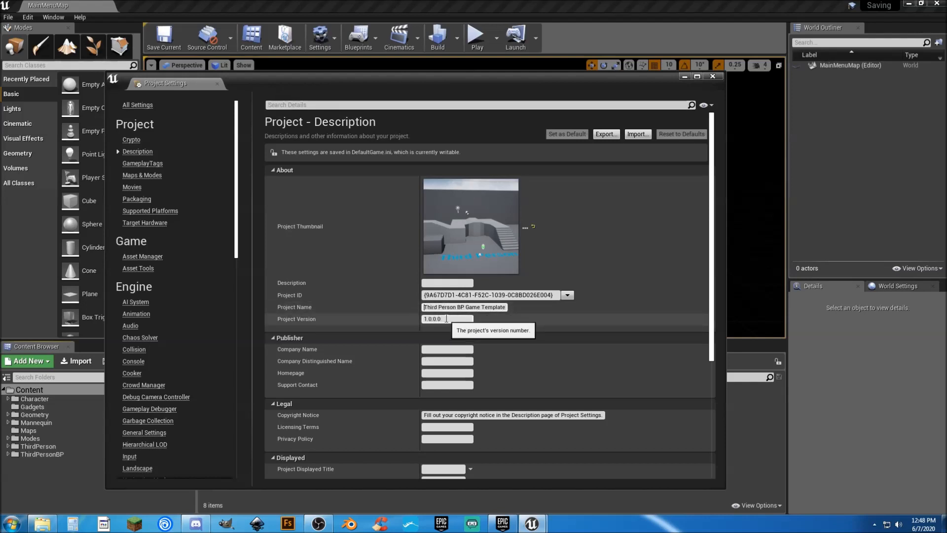
pyautogui.scroll(-3, 386, 341)
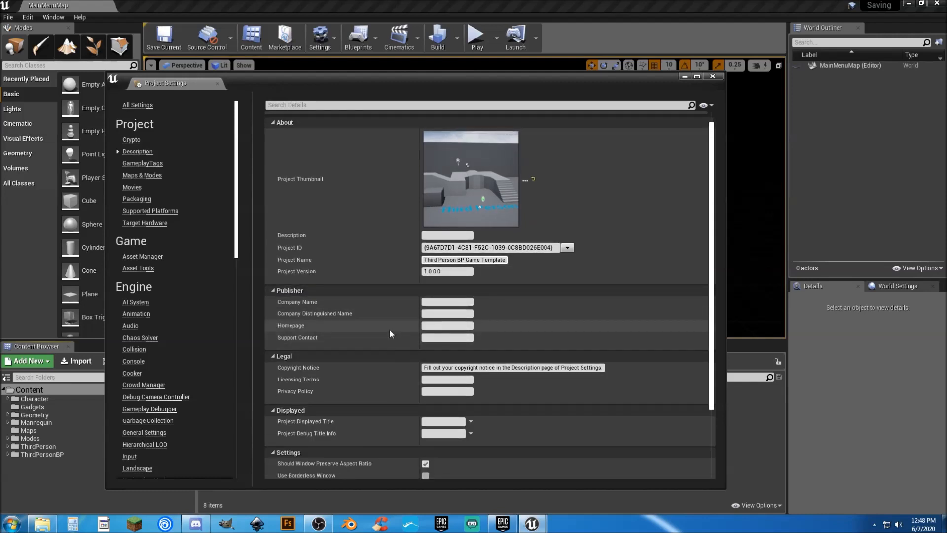
pyautogui.scroll(-4, 381, 318)
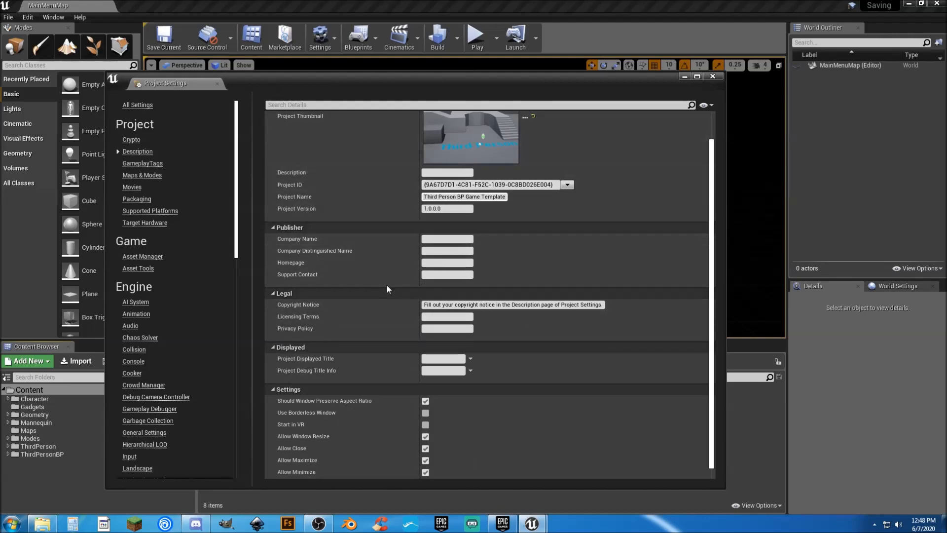
pyautogui.scroll(7, 380, 280)
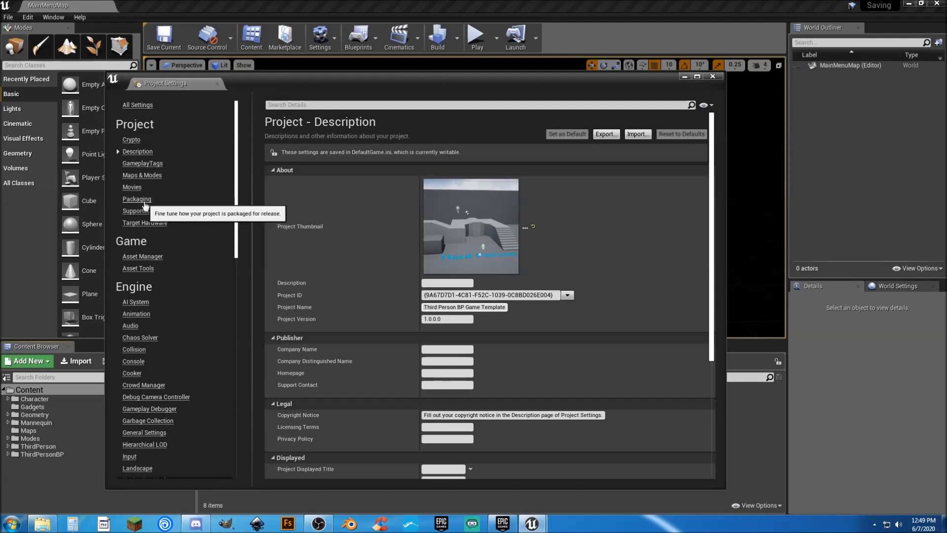
pyautogui.click(142, 175)
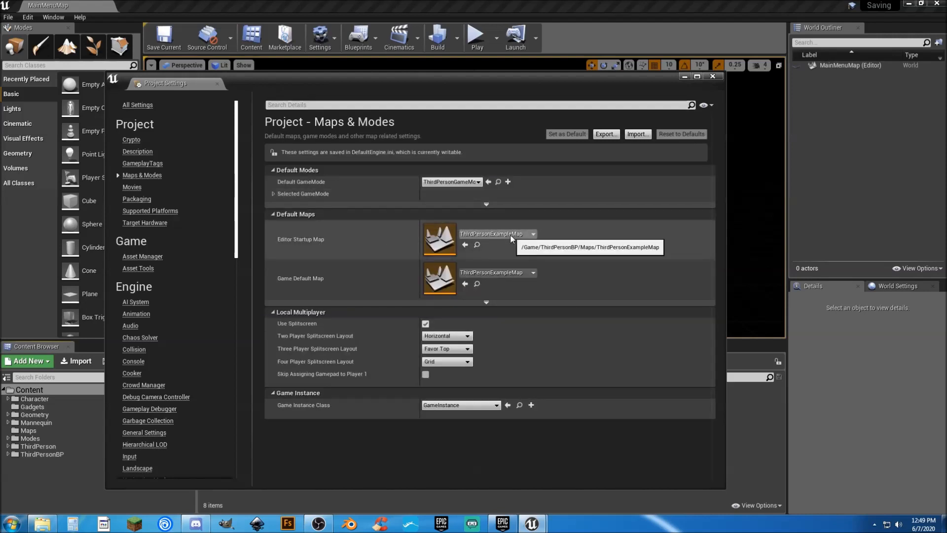
pyautogui.click(496, 233)
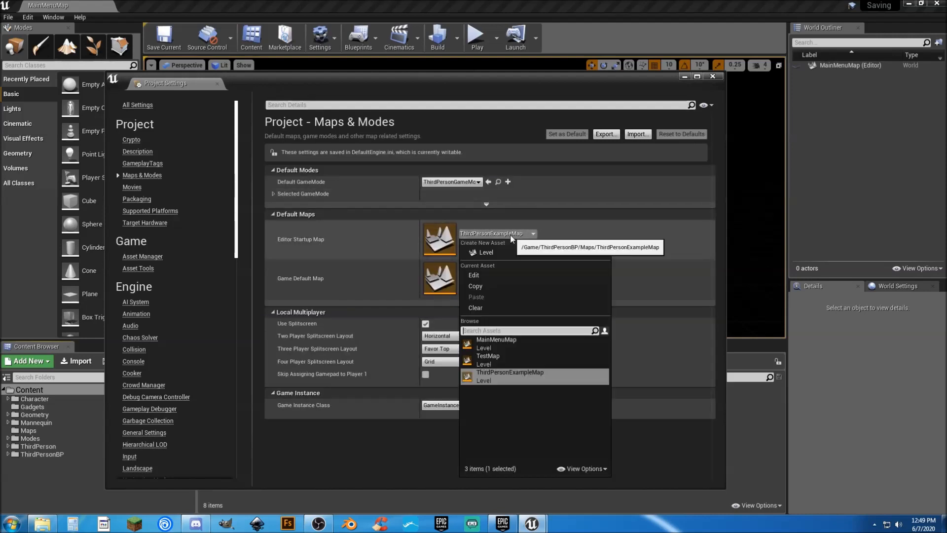
pyautogui.click(516, 344)
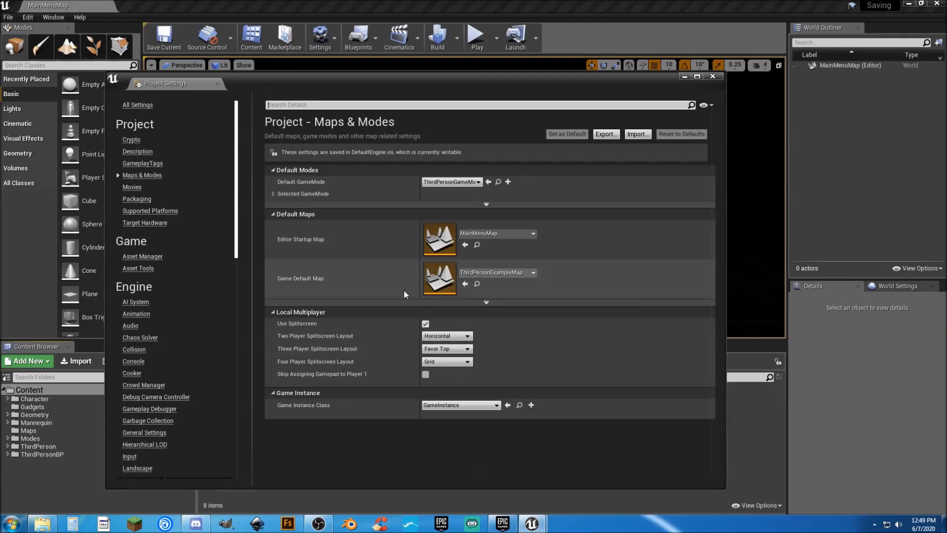
# - Set the Game Default Map to MainMenuMap, expand the advanced default map options, and close the project settings
pyautogui.click(510, 273)
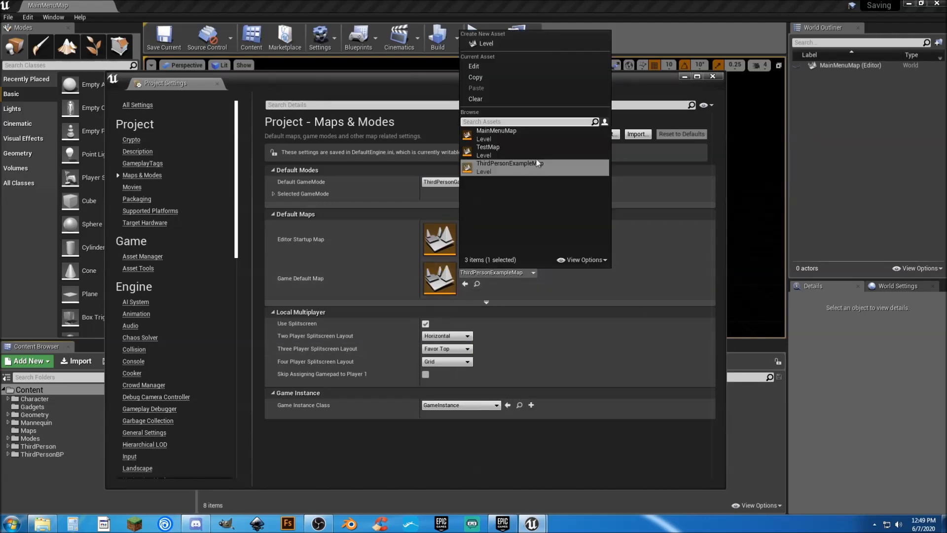
pyautogui.click(526, 138)
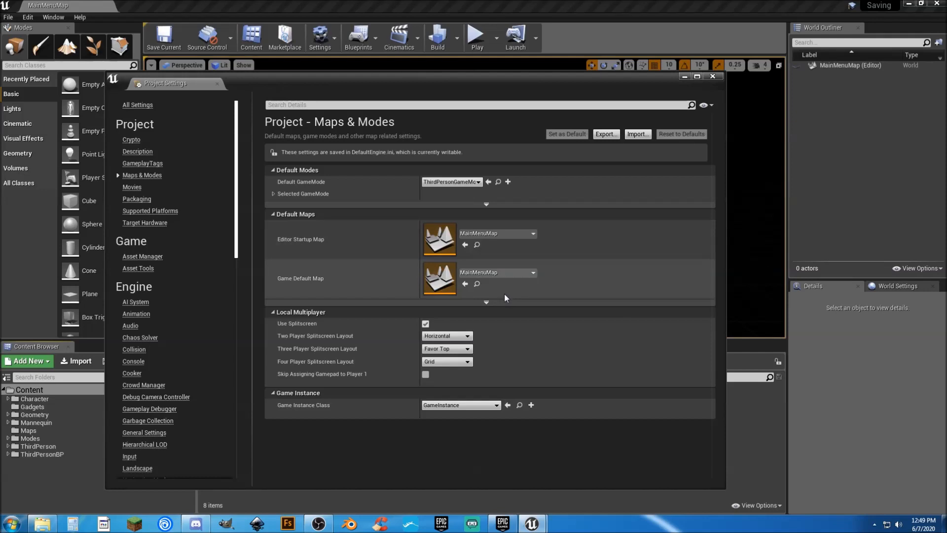
pyautogui.click(486, 301)
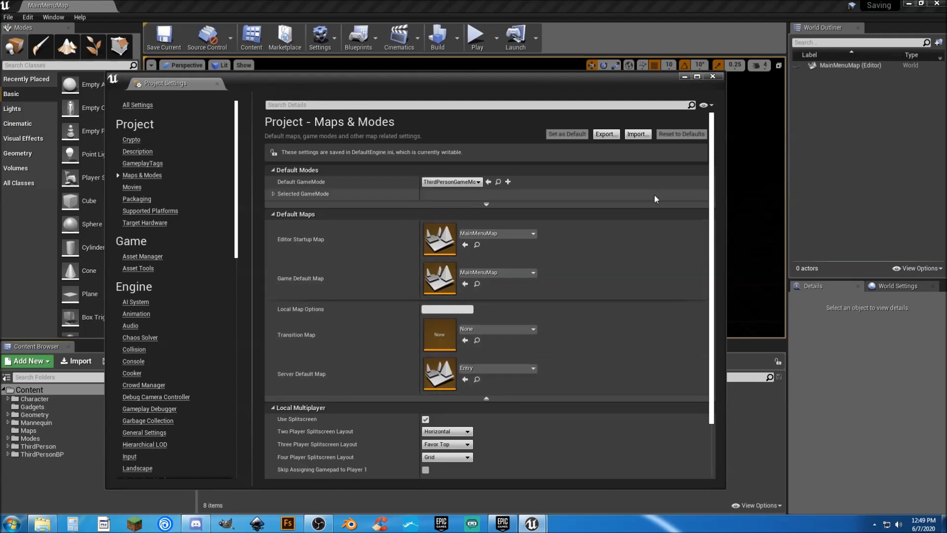
pyautogui.click(712, 77)
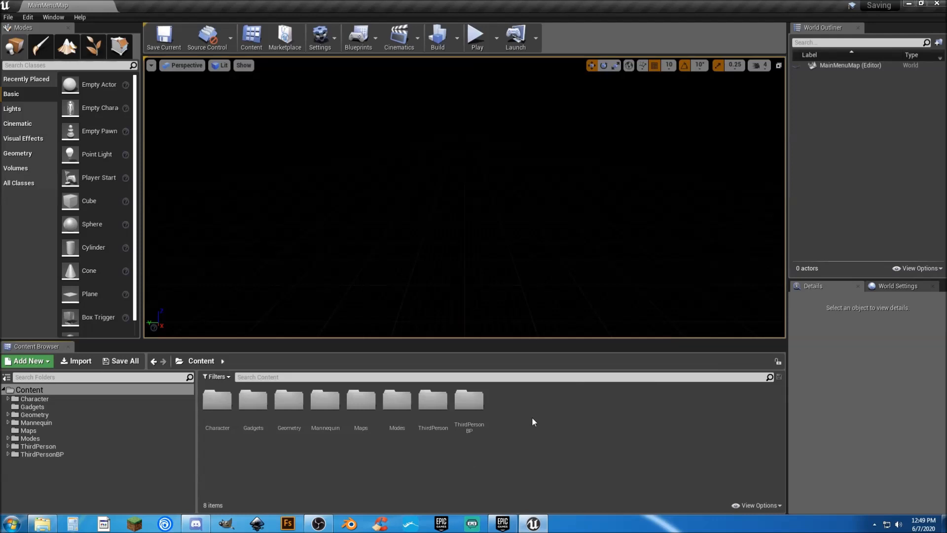
# - Create a folder named Widgets inside the Modes folder and open it
pyautogui.click(8, 438)
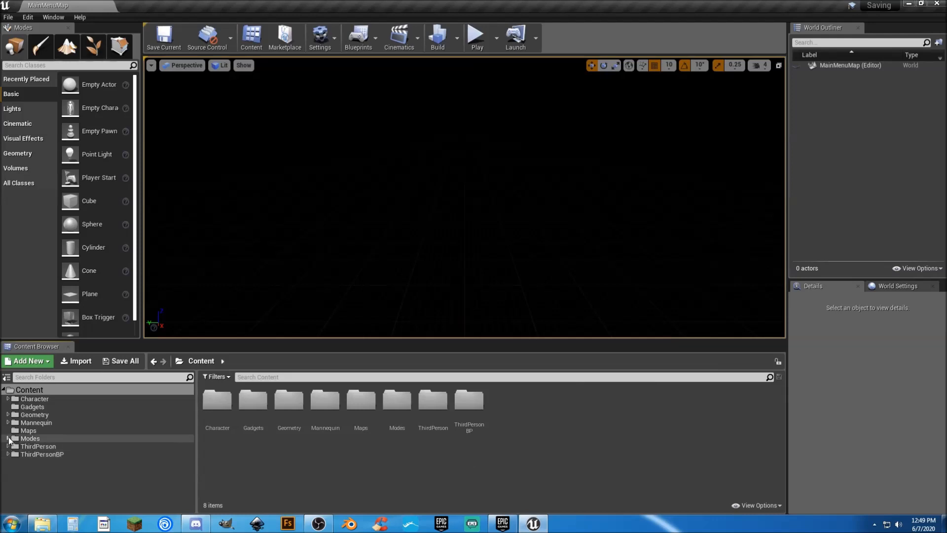
pyautogui.click(37, 440)
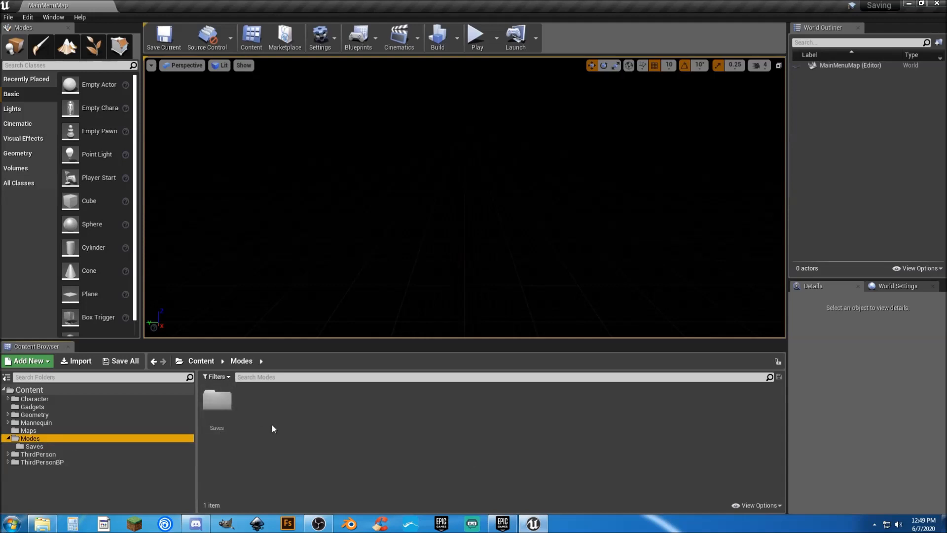
pyautogui.rightClick(249, 408)
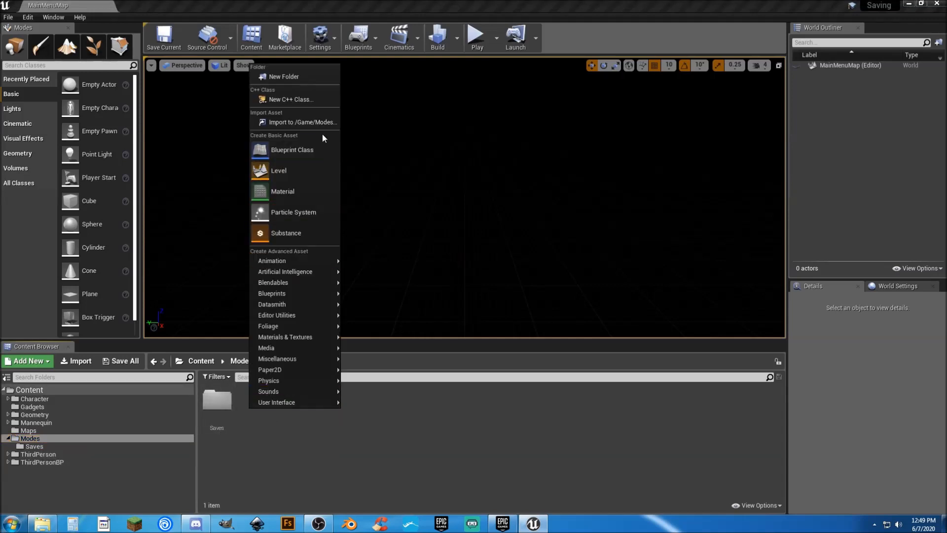
pyautogui.click(317, 78)
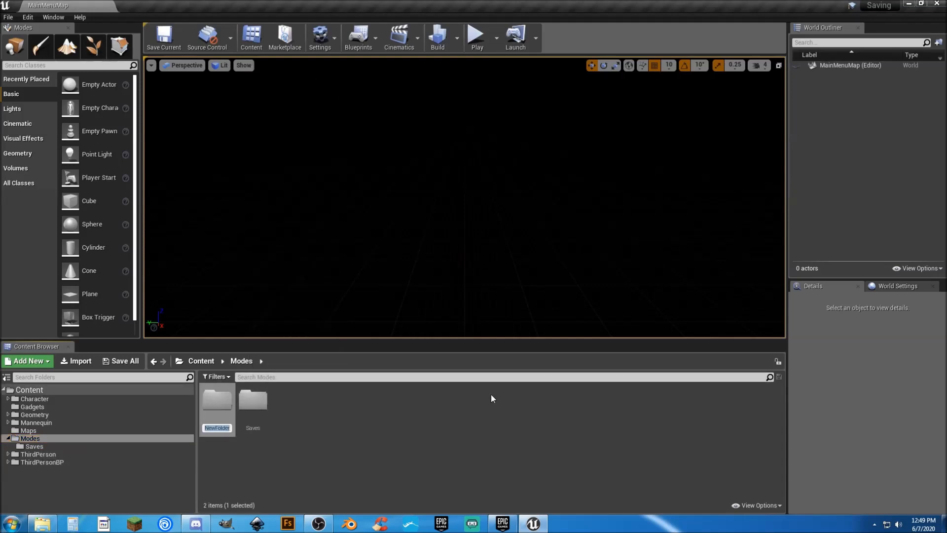
pyautogui.write('Widgets')
pyautogui.press('Return')
pyautogui.press('Return')
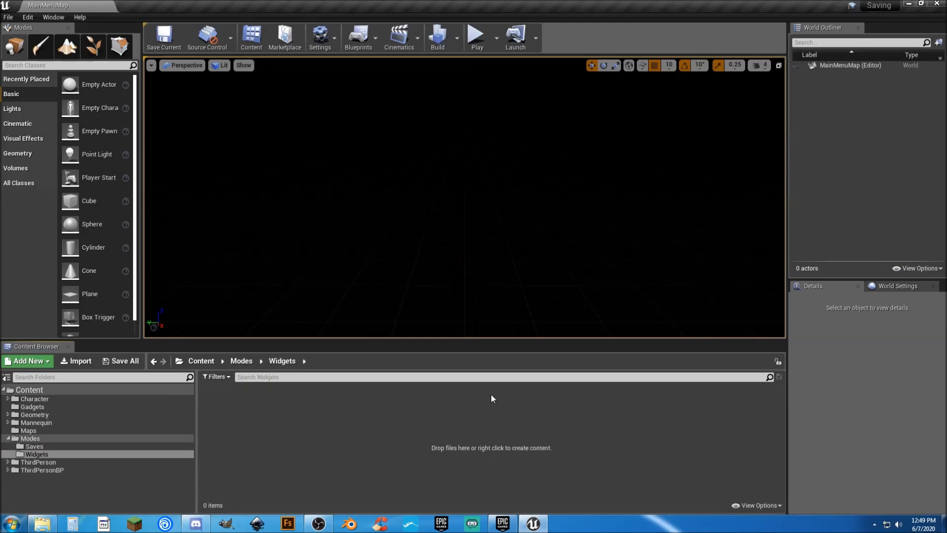
# - Create a Widget Blueprint named MainMenu_W in the Widgets folder and open it for editing
pyautogui.rightClick(384, 418)
pyautogui.moveTo(432, 412)
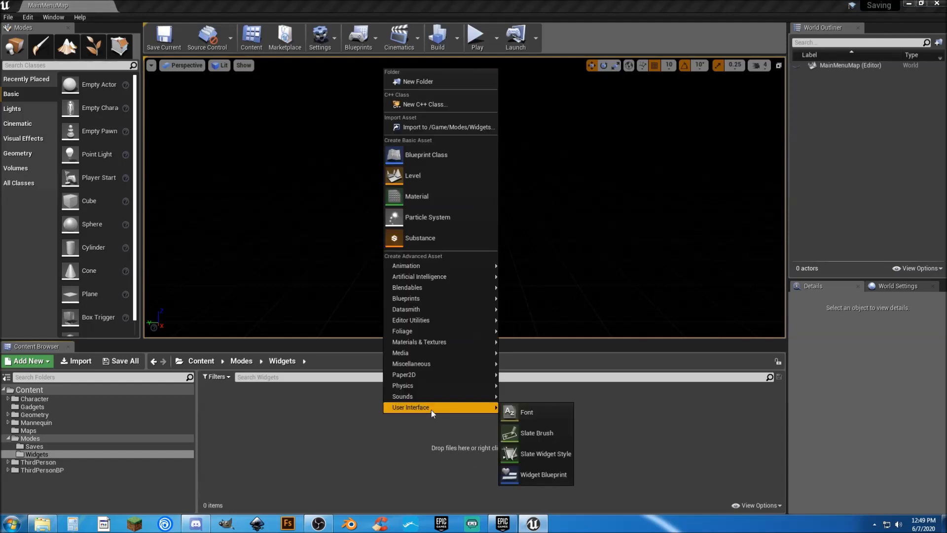
pyautogui.click(560, 481)
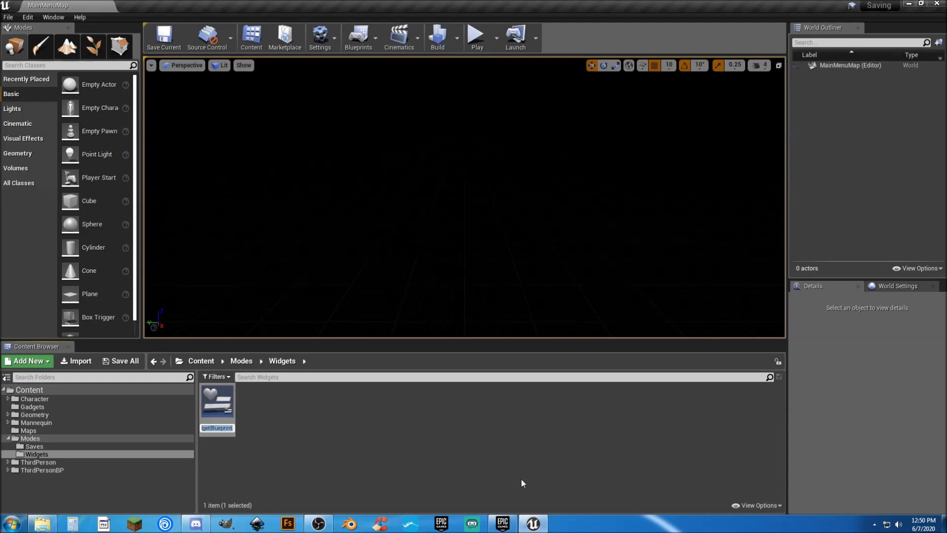
pyautogui.write('MainMenu')
pyautogui.press('Return')
pyautogui.write('_W')
pyautogui.press('Return')
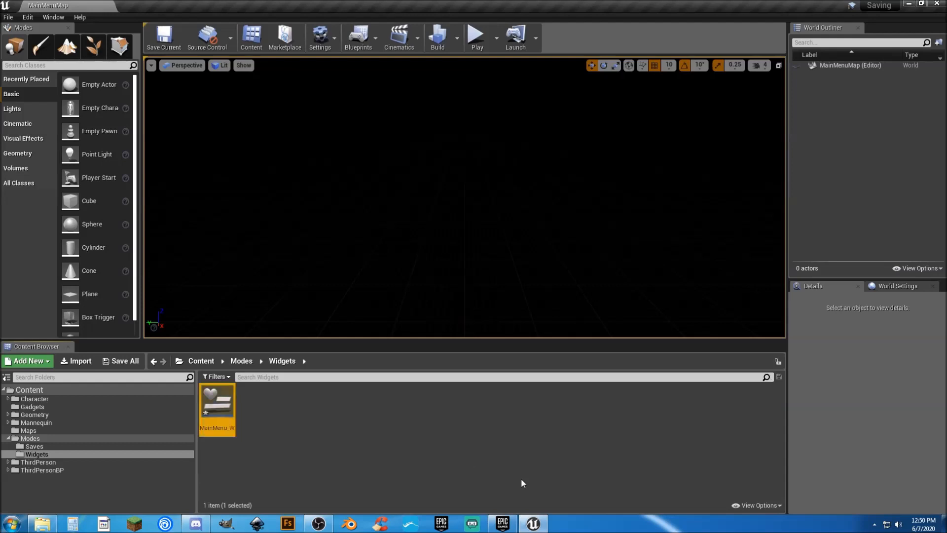
pyautogui.press('Return')
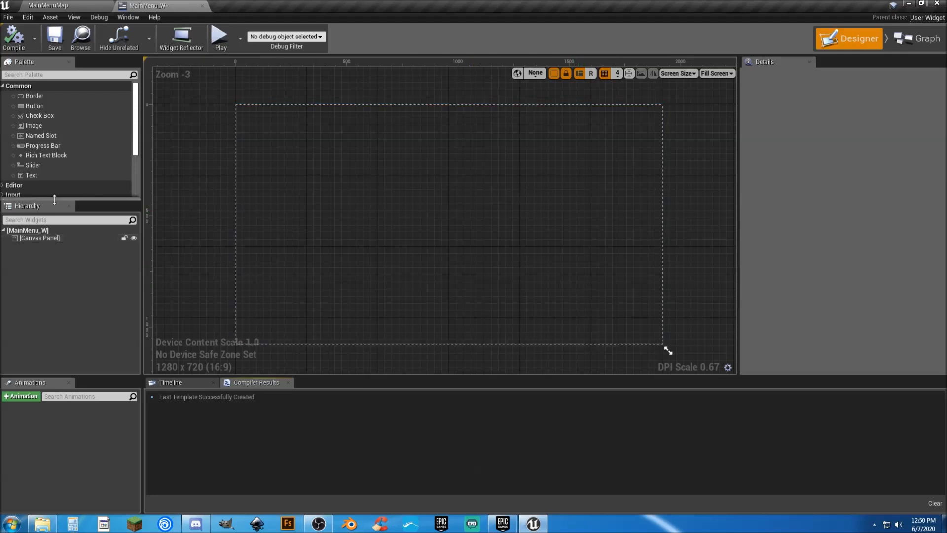
# - Add a Vertical Box from the Panel widgets to the canvas's lower-right area, about 356 by 416 in size
pyautogui.scroll(-3, 40, 182)
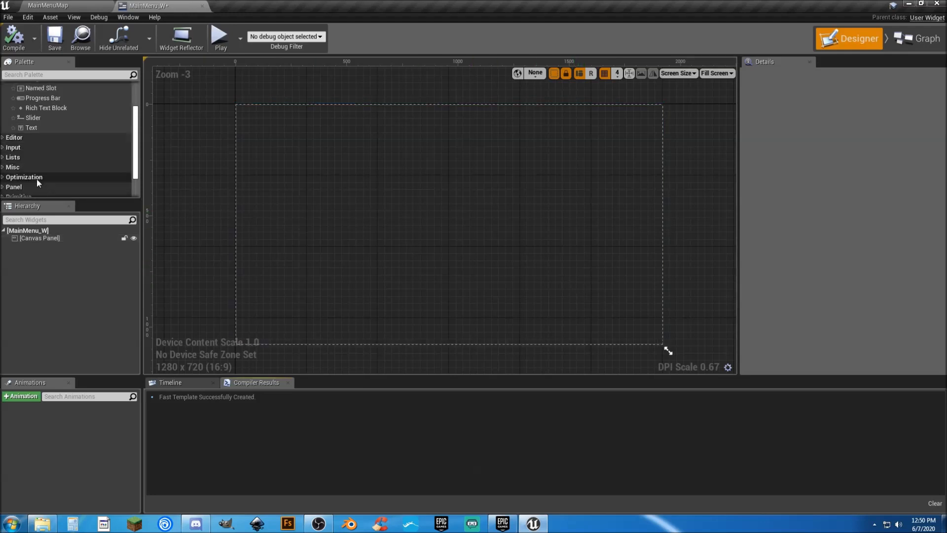
pyautogui.scroll(-1, 35, 167)
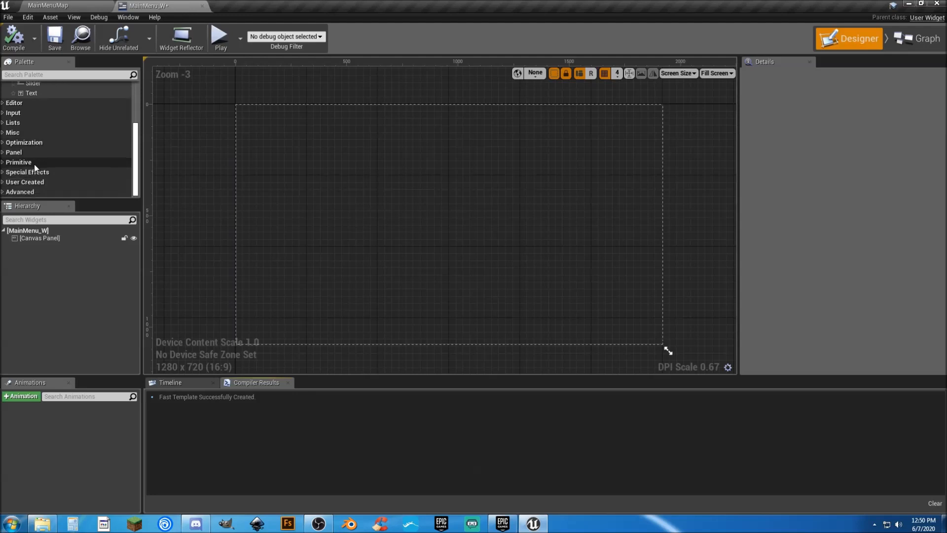
pyautogui.click(3, 114)
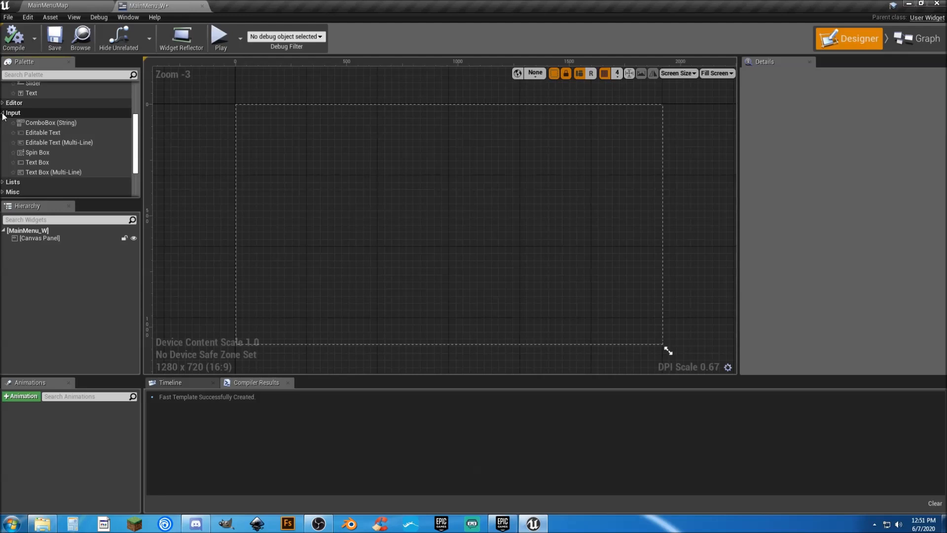
pyautogui.click(3, 113)
pyautogui.click(3, 104)
pyautogui.click(3, 105)
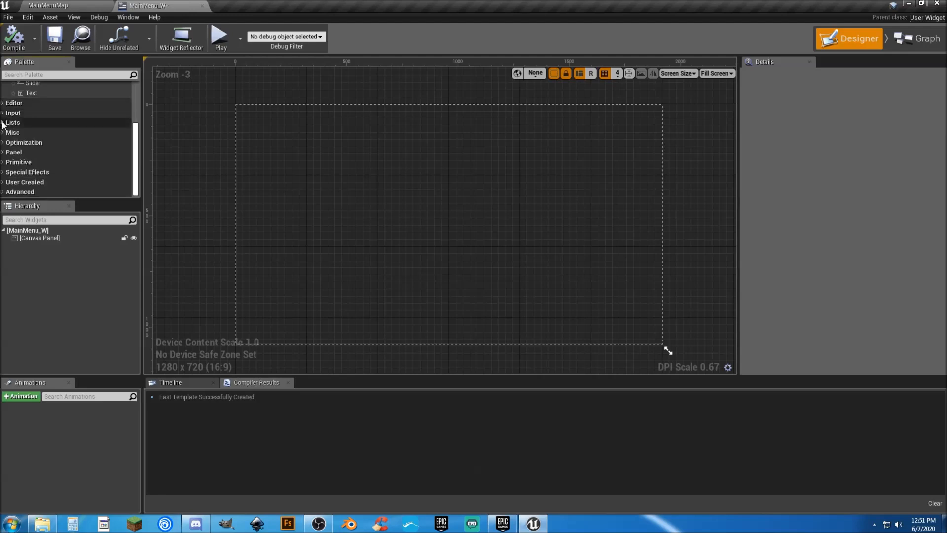
pyautogui.click(3, 123)
pyautogui.click(3, 123)
pyautogui.click(3, 132)
pyautogui.click(3, 133)
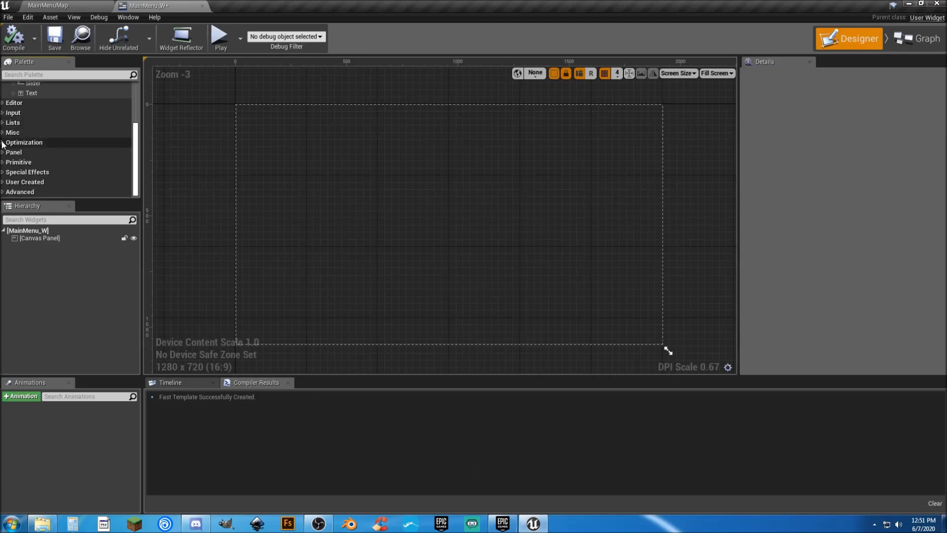
pyautogui.click(3, 152)
pyautogui.scroll(-5, 84, 174)
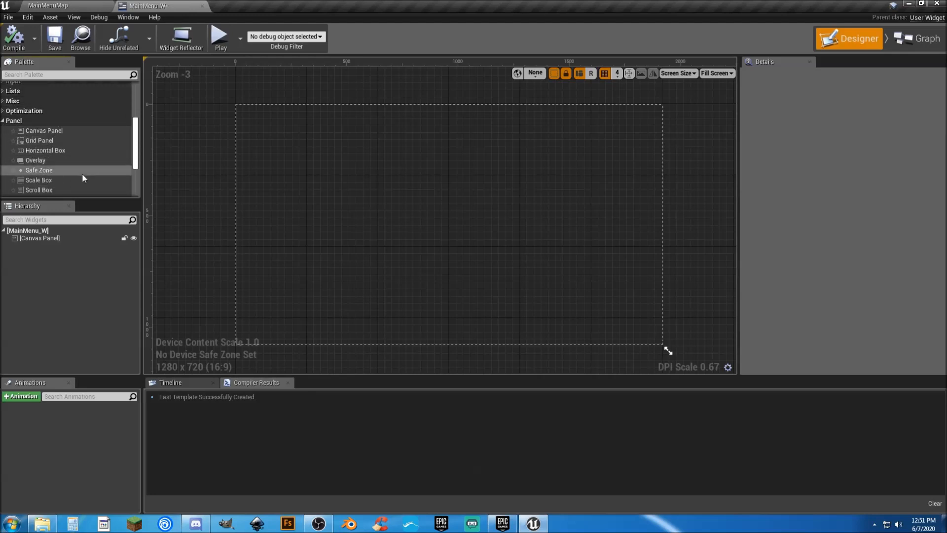
pyautogui.scroll(-1, 80, 172)
pyautogui.moveTo(72, 173); pyautogui.dragTo(657, 338)
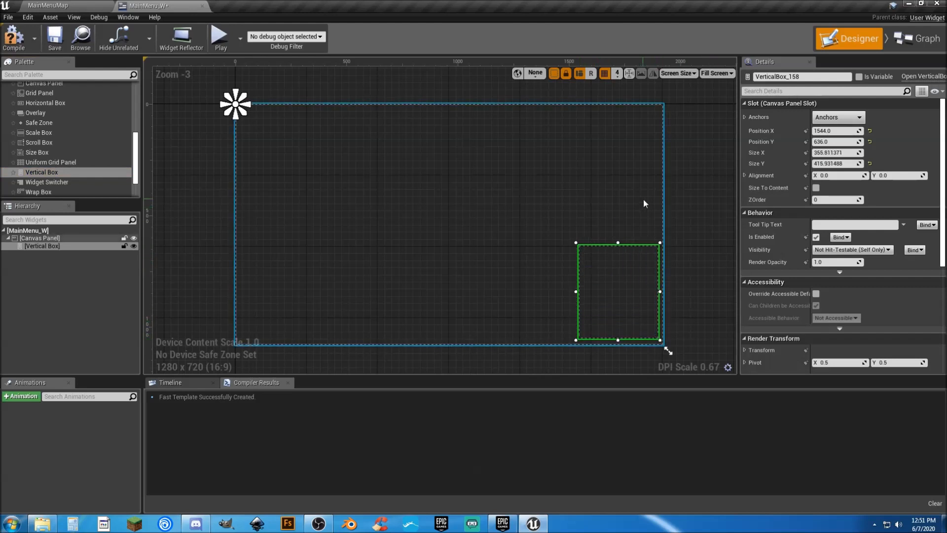
# - Set the vertical box's size to 300 in X and 400 in Y
pyautogui.click(844, 153)
pyautogui.write('300')
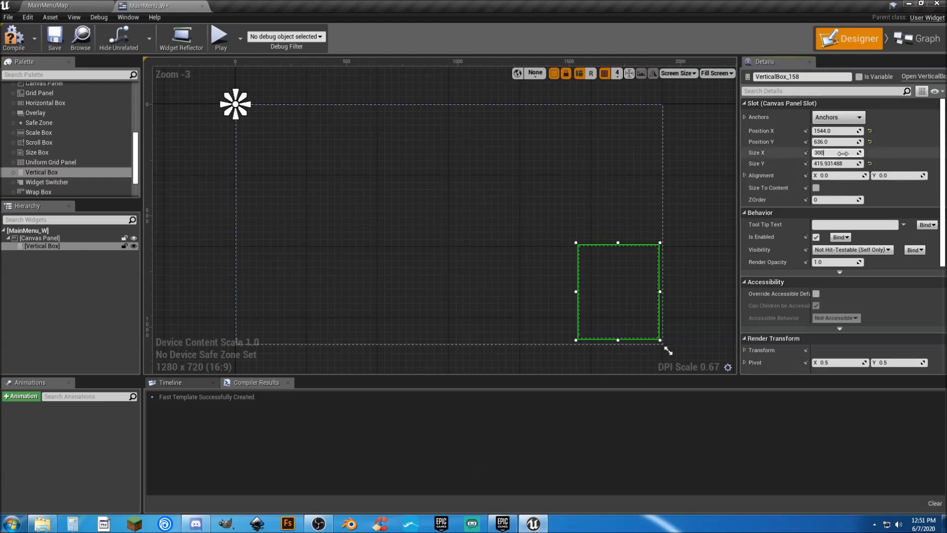
pyautogui.press('Tab')
pyautogui.write('400')
pyautogui.press('Tab')
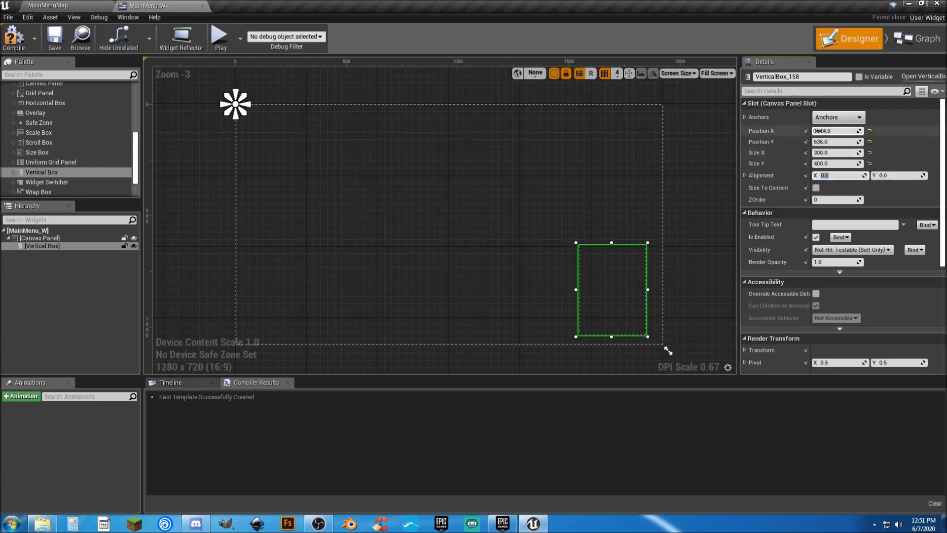
# - Anchor the vertical box to the canvas's bottom-right corner and set its position to X -320 and Y -420
pyautogui.click(838, 117)
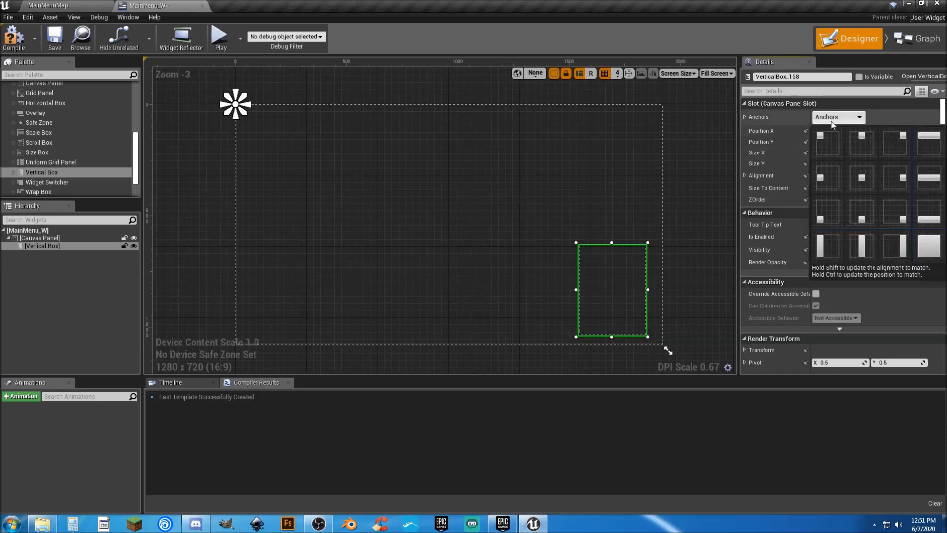
pyautogui.click(889, 210)
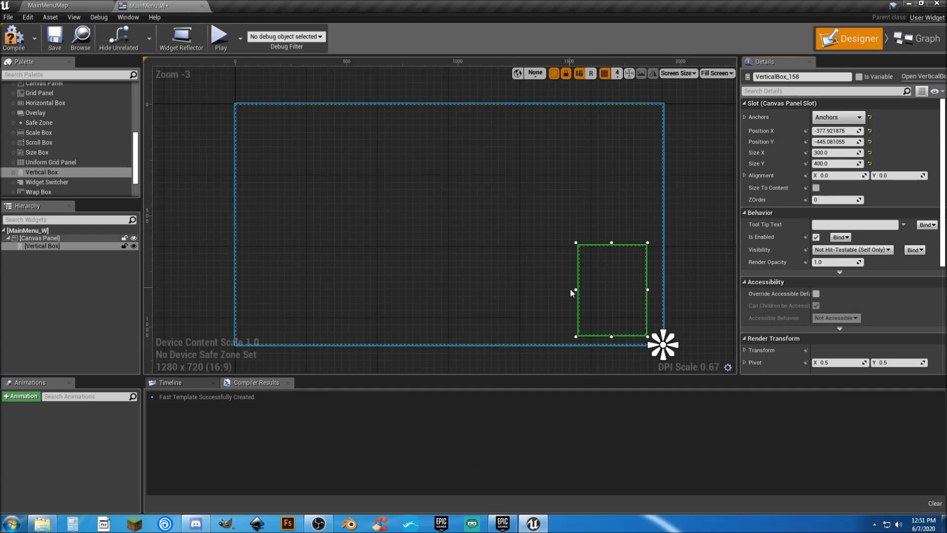
pyautogui.moveTo(602, 287); pyautogui.dragTo(614, 289)
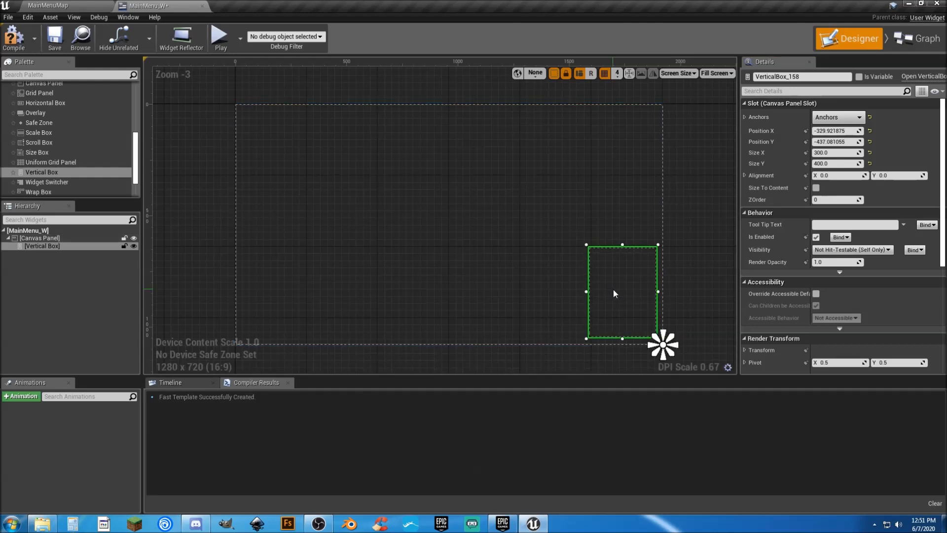
pyautogui.click(845, 130)
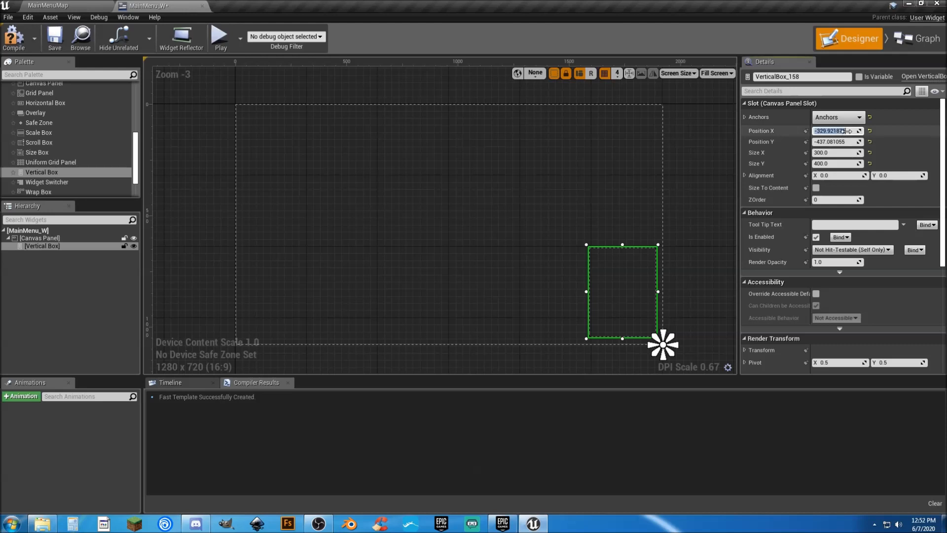
pyautogui.write('-320')
pyautogui.press('Tab')
pyautogui.write('-')
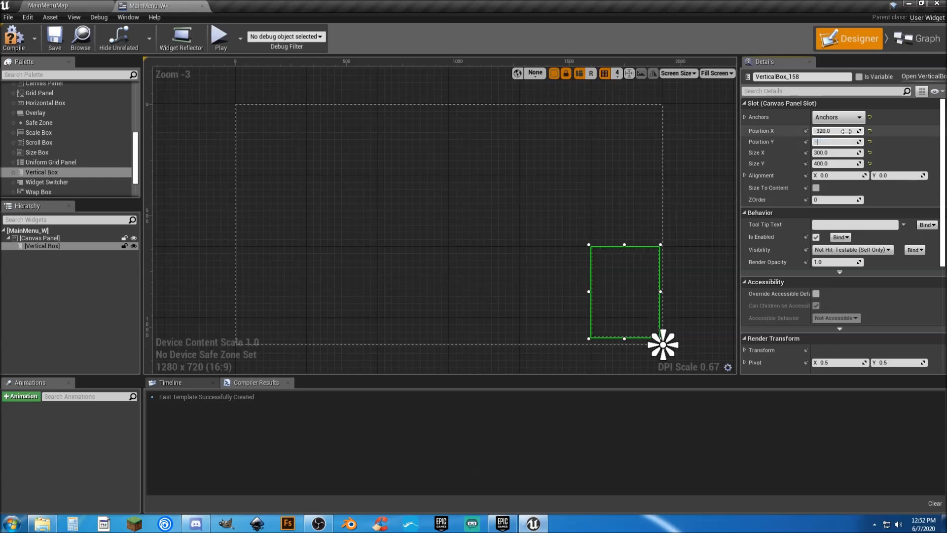
pyautogui.write('420')
pyautogui.press('Tab')
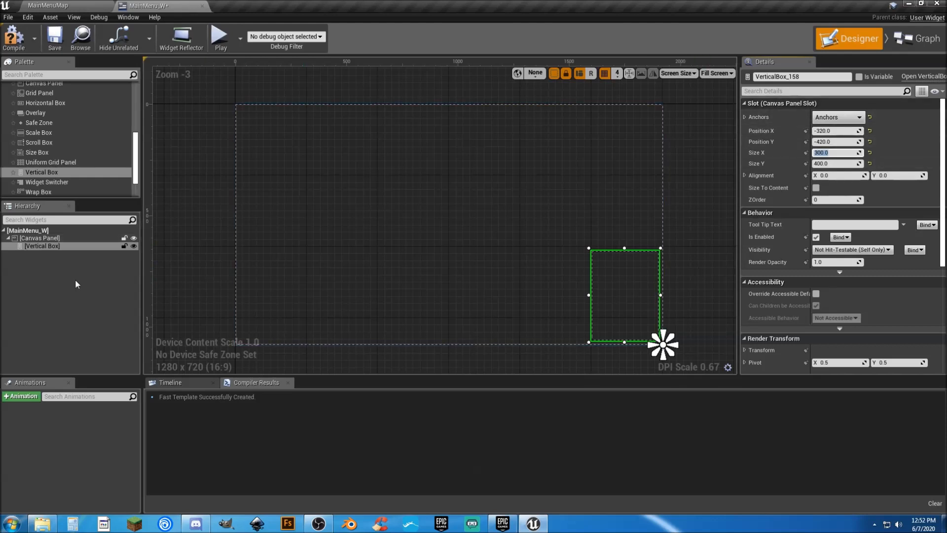
# - Rename the vertical box in the widget hierarchy as Main Vert Box
pyautogui.click(51, 248)
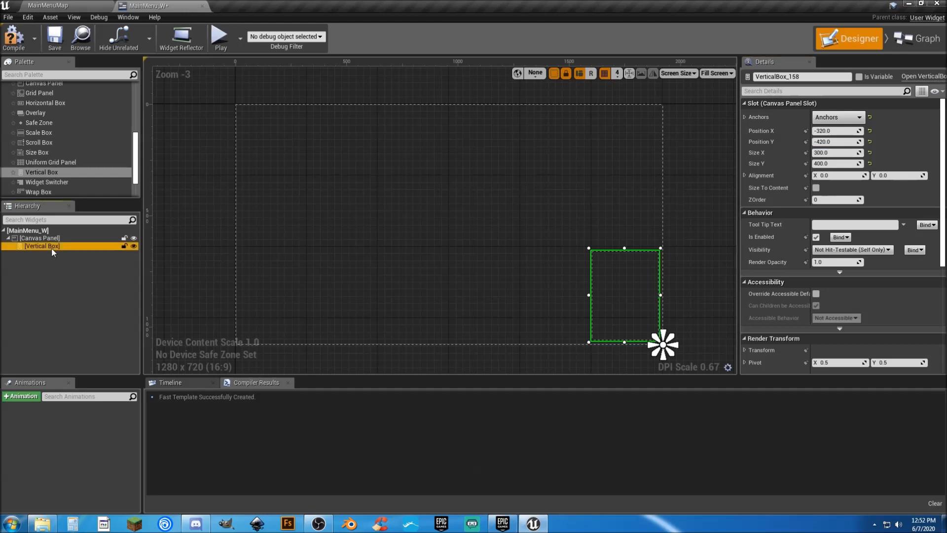
pyautogui.doubleClick(52, 248)
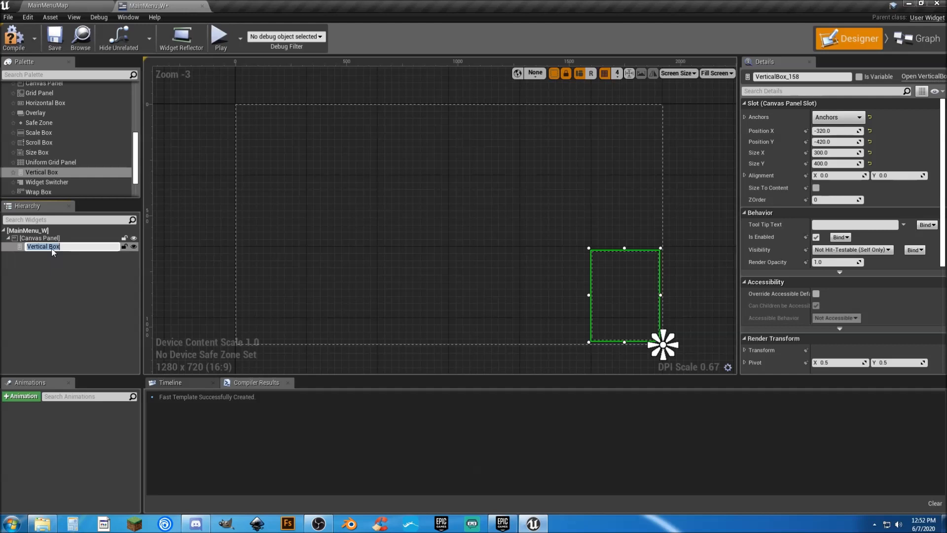
pyautogui.write('Main Vert Box')
pyautogui.press('Return')
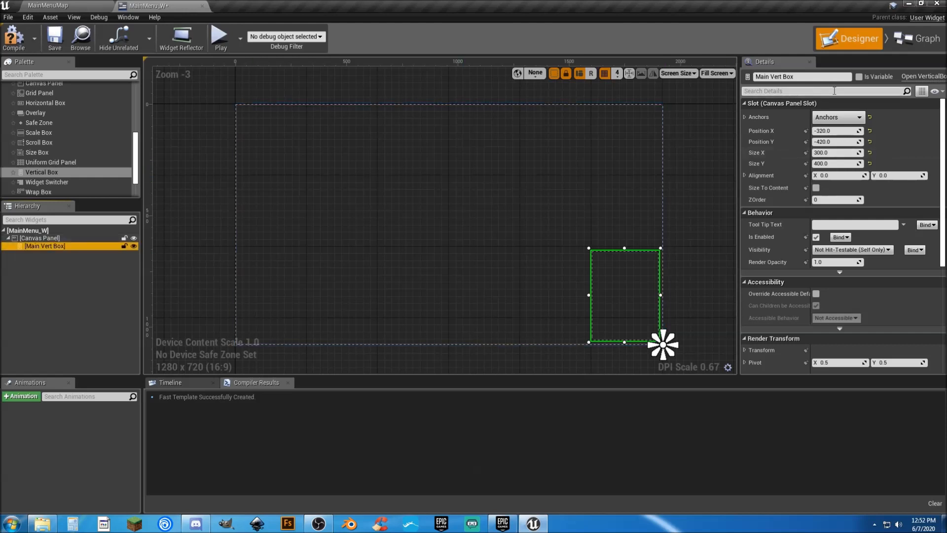
# - Make Main Vert Box a variable and set its visibility to Visible
pyautogui.click(860, 77)
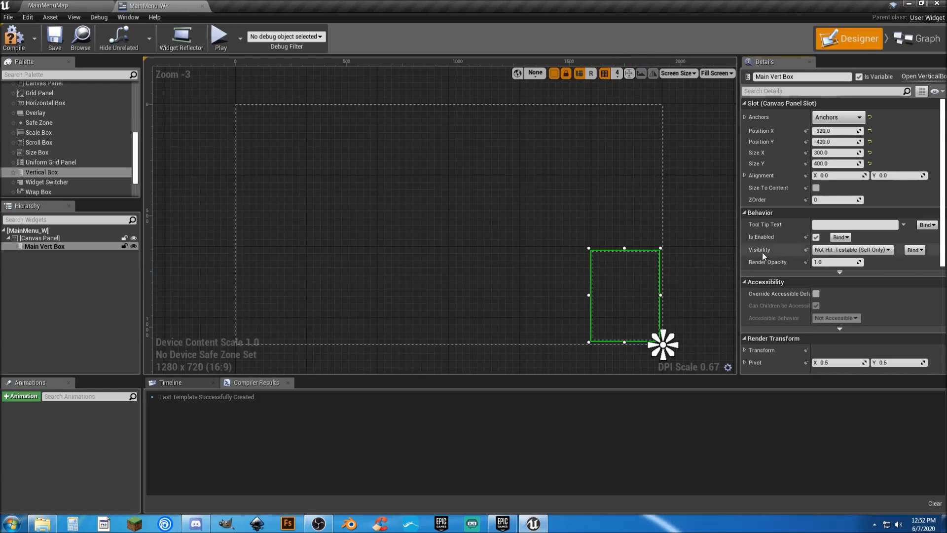
pyautogui.click(847, 250)
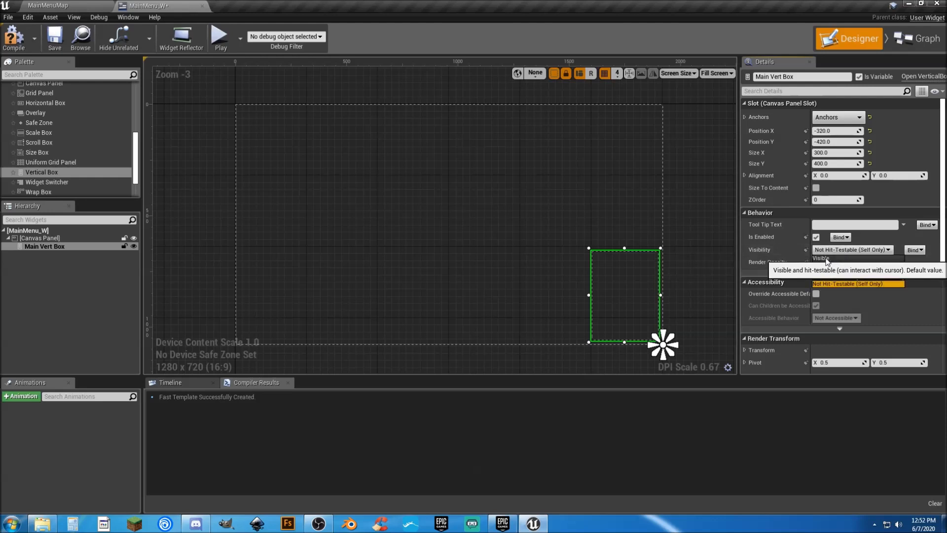
pyautogui.click(827, 258)
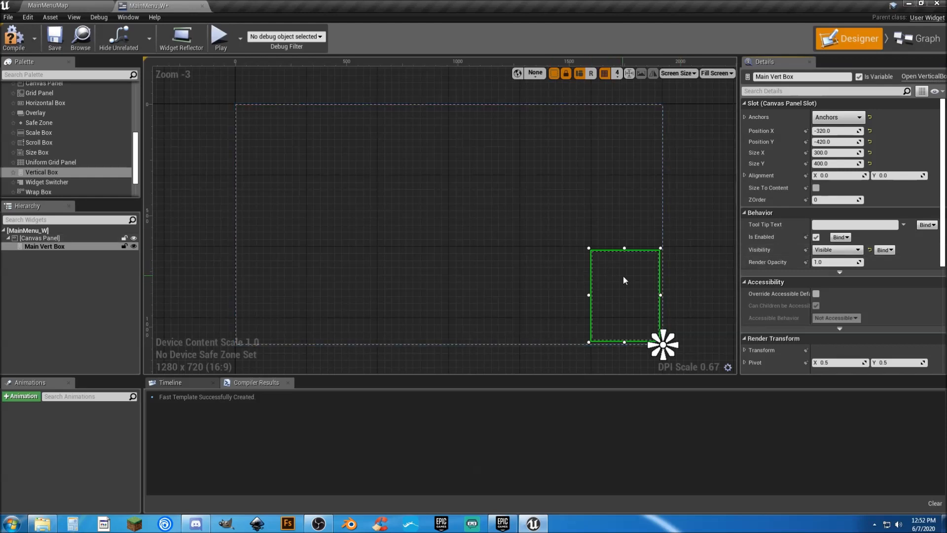
pyautogui.click(71, 288)
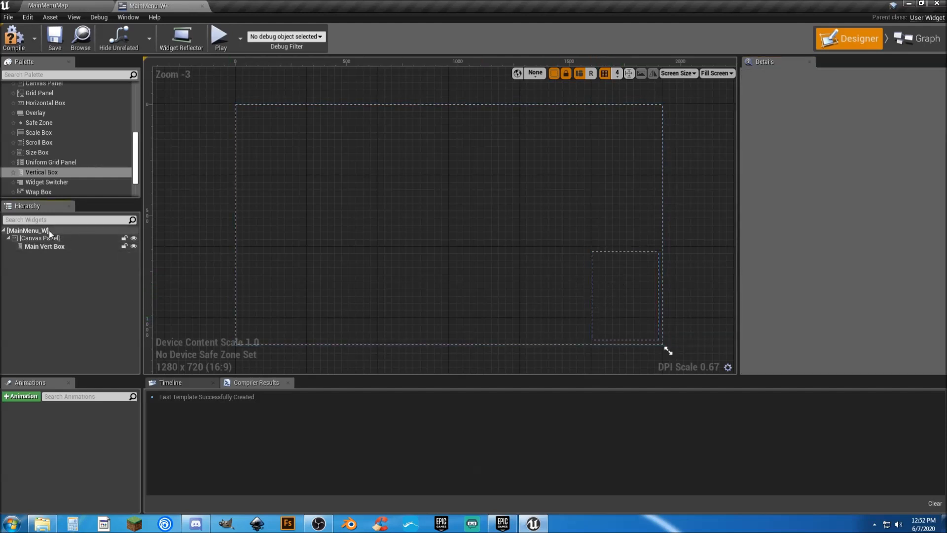
# - Add a Button inside Main Vert Box and place a Text widget inside that button
pyautogui.scroll(5, 40, 130)
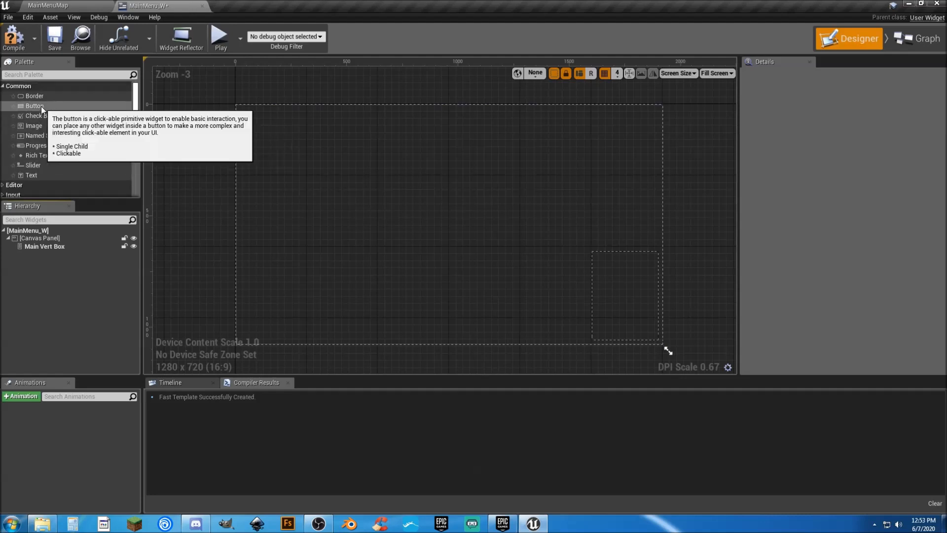
pyautogui.moveTo(40, 105); pyautogui.dragTo(42, 247)
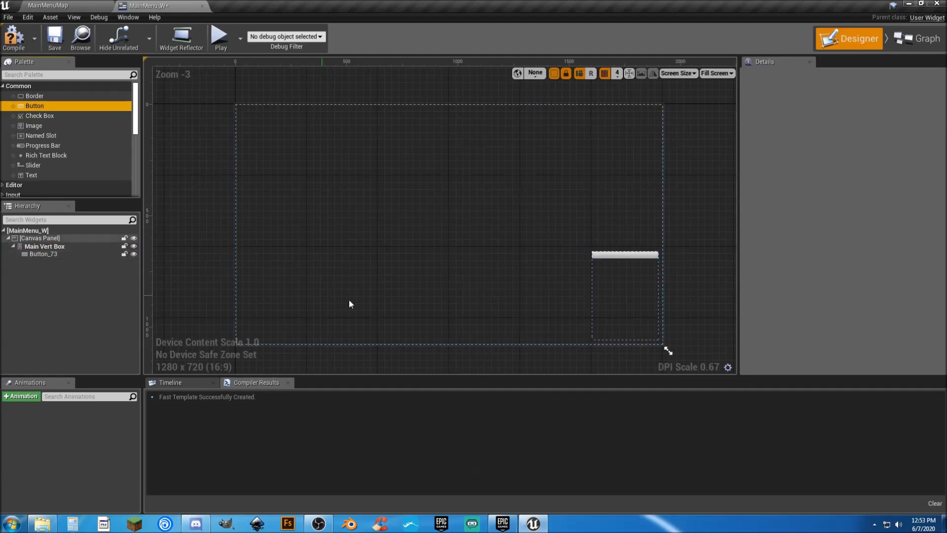
pyautogui.moveTo(37, 176); pyautogui.dragTo(44, 254)
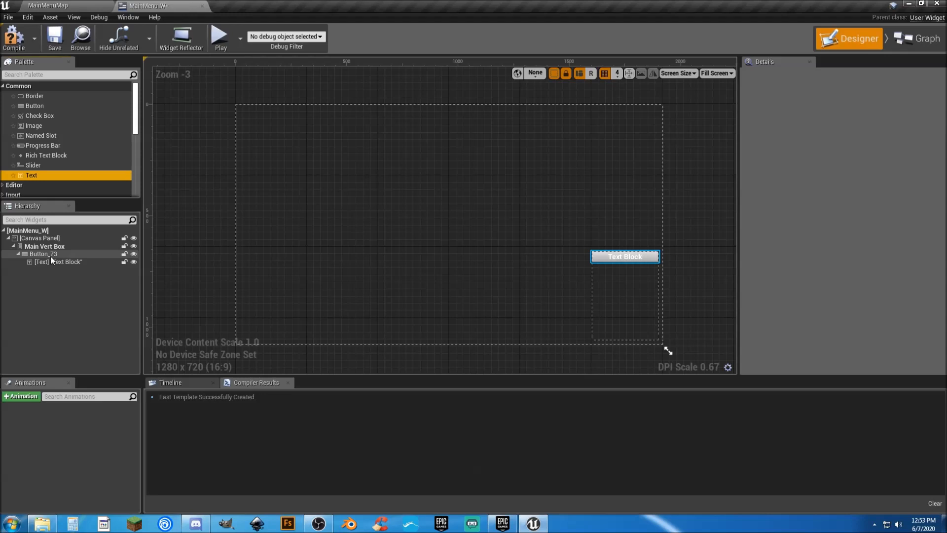
# - Rename the new button in the widget hierarchy as Start Button
pyautogui.click(50, 255)
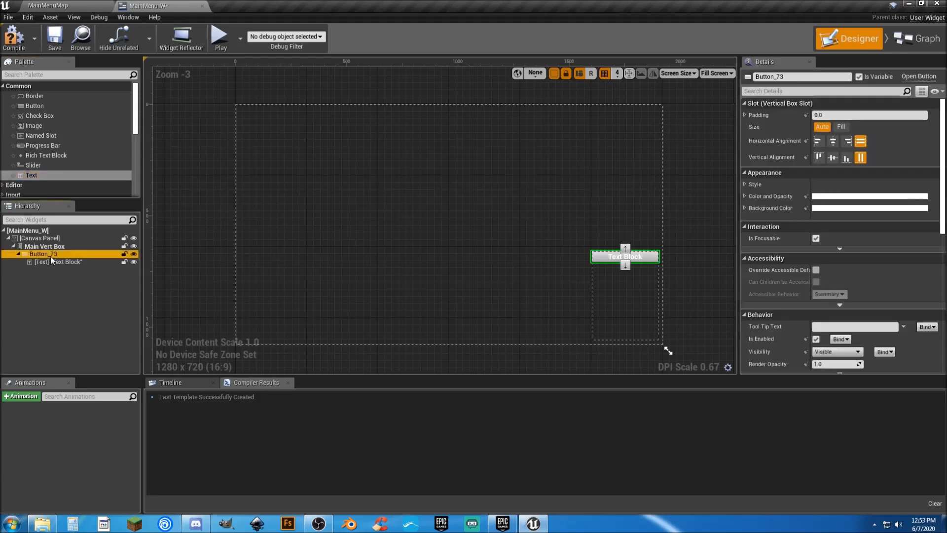
pyautogui.click(51, 255)
pyautogui.write('Start Button')
pyautogui.press('Return')
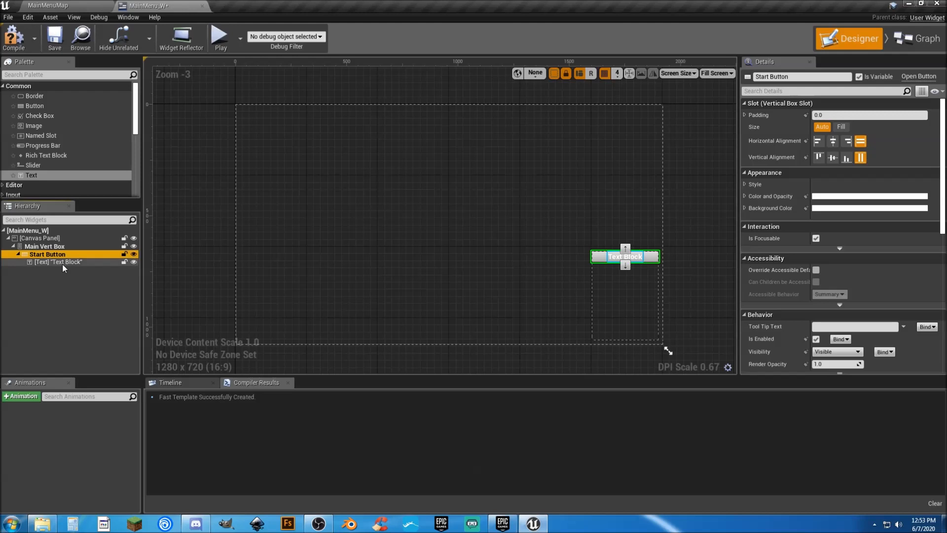
# - Change the displayed text of Start Button's text block to Play Game
pyautogui.click(62, 262)
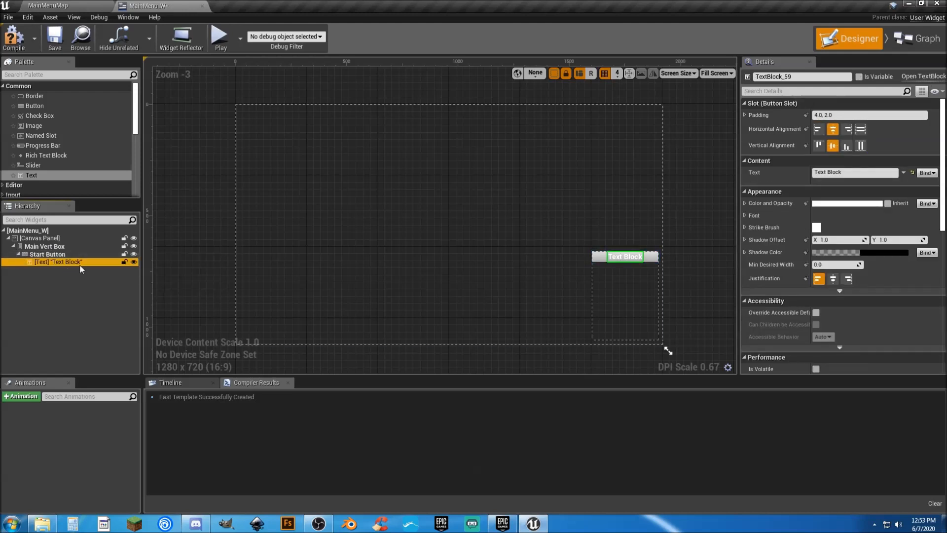
pyautogui.click(863, 171)
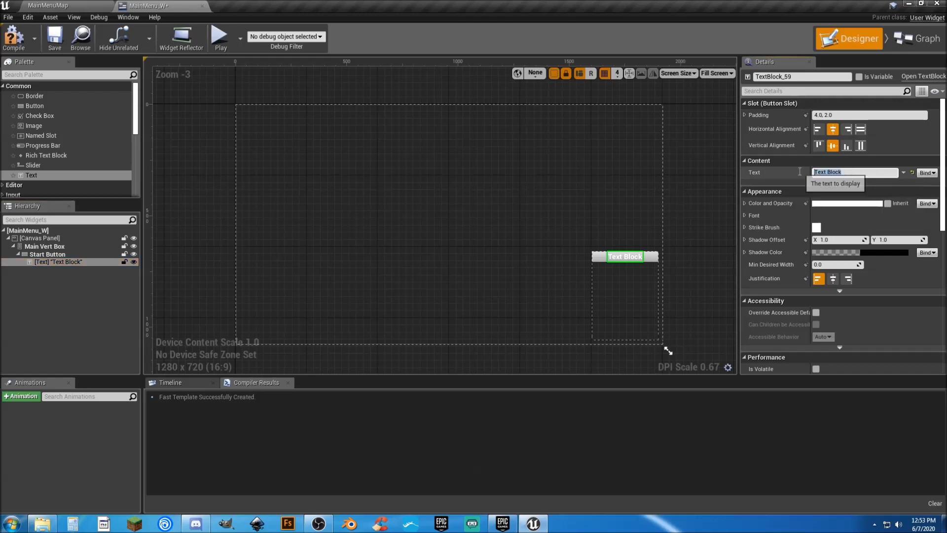
pyautogui.write('Pla')
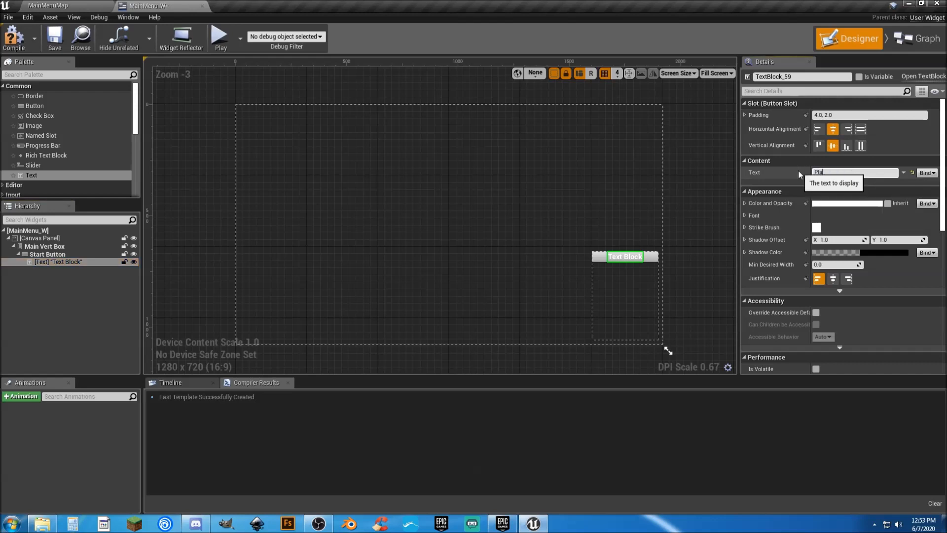
pyautogui.write('y Game')
pyautogui.press('Return')
pyautogui.scroll(5, 638, 267)
pyautogui.moveTo(490, 274); pyautogui.dragTo(381, 214, button='right')
pyautogui.click(26, 289)
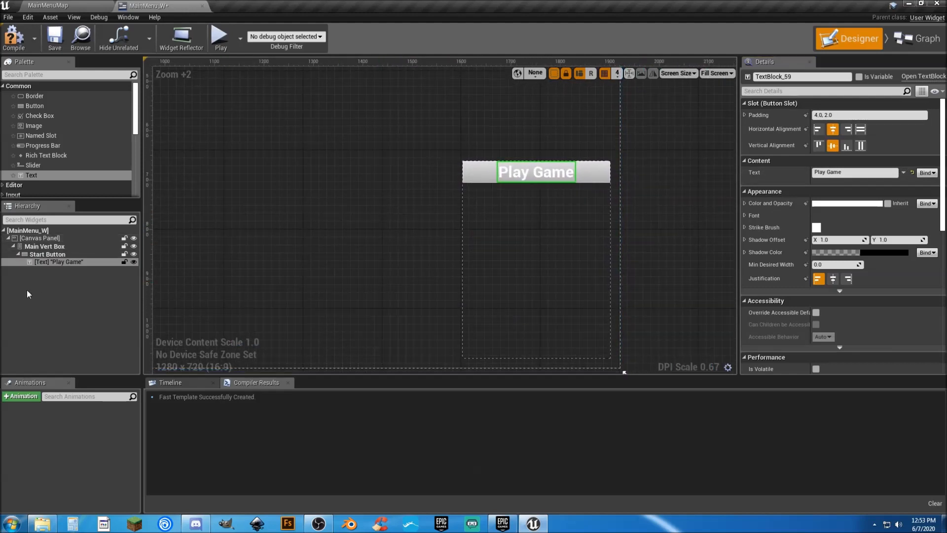
# - Compile and save the MainMenu_W widget blueprint
pyautogui.click(54, 248)
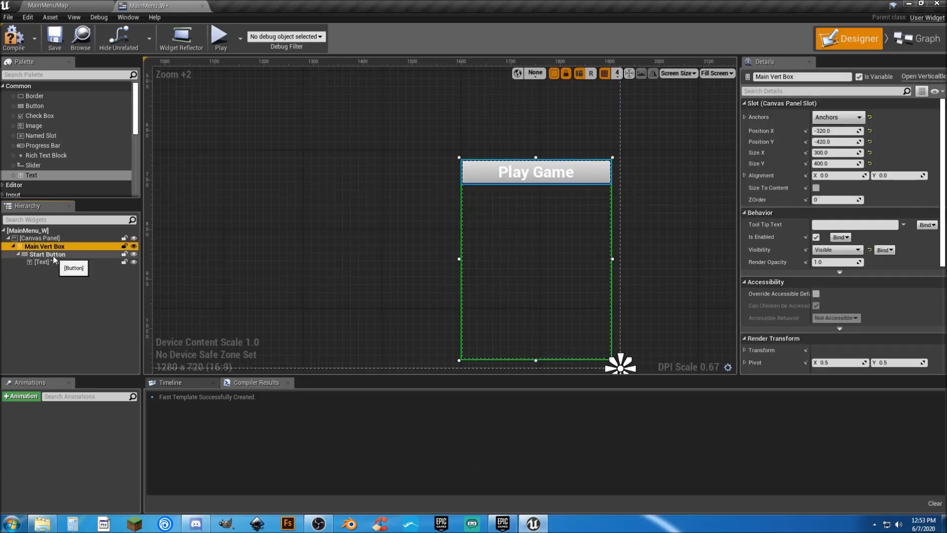
pyautogui.click(52, 291)
pyautogui.scroll(-2, 57, 140)
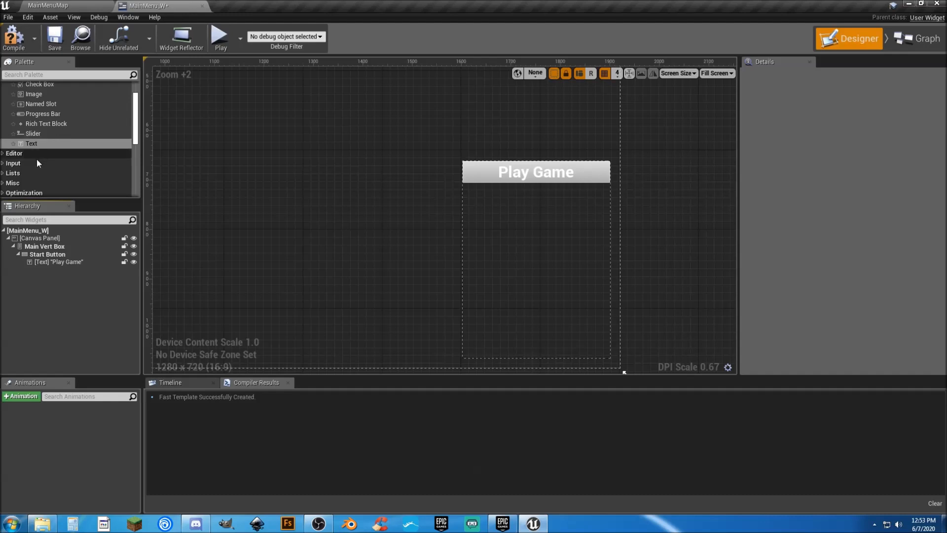
pyautogui.click(14, 37)
pyautogui.click(54, 38)
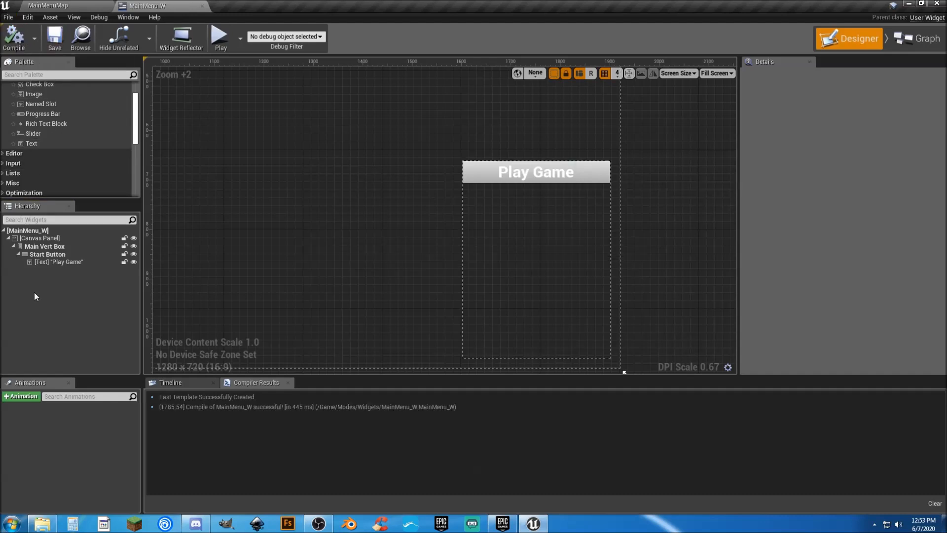
pyautogui.scroll(2, 18, 164)
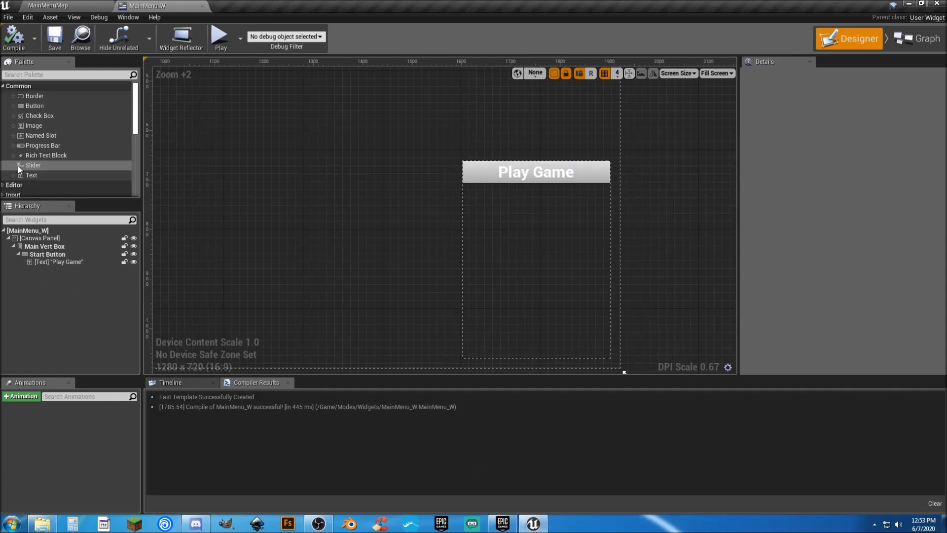
# - Add a Spacer widget to Main Vert Box directly below Start Button
pyautogui.scroll(-2, 18, 165)
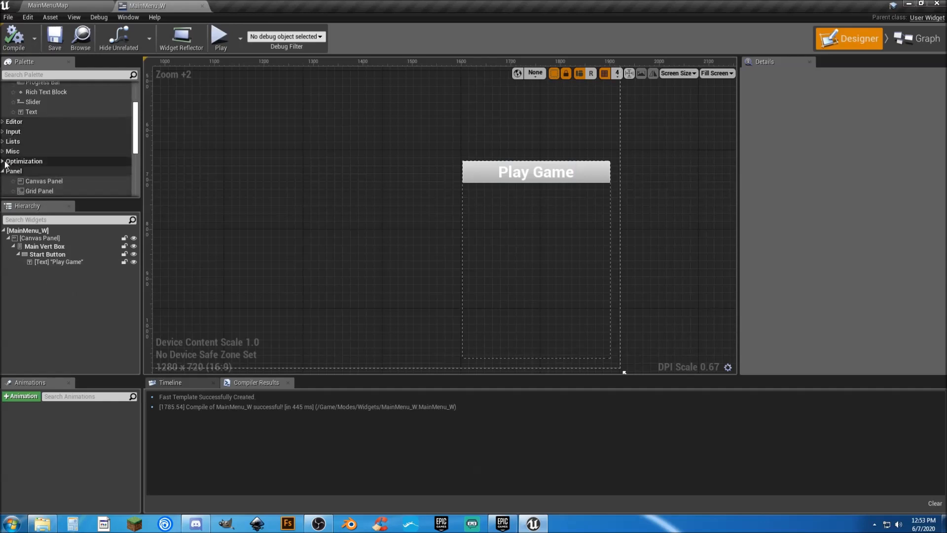
pyautogui.scroll(-3, 7, 165)
pyautogui.scroll(-3, 7, 164)
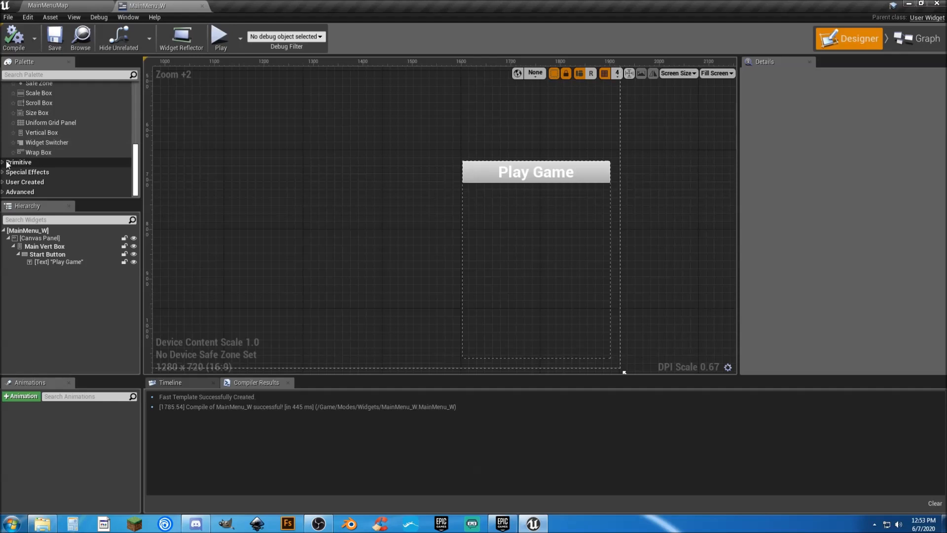
pyautogui.click(3, 162)
pyautogui.scroll(-2, 64, 173)
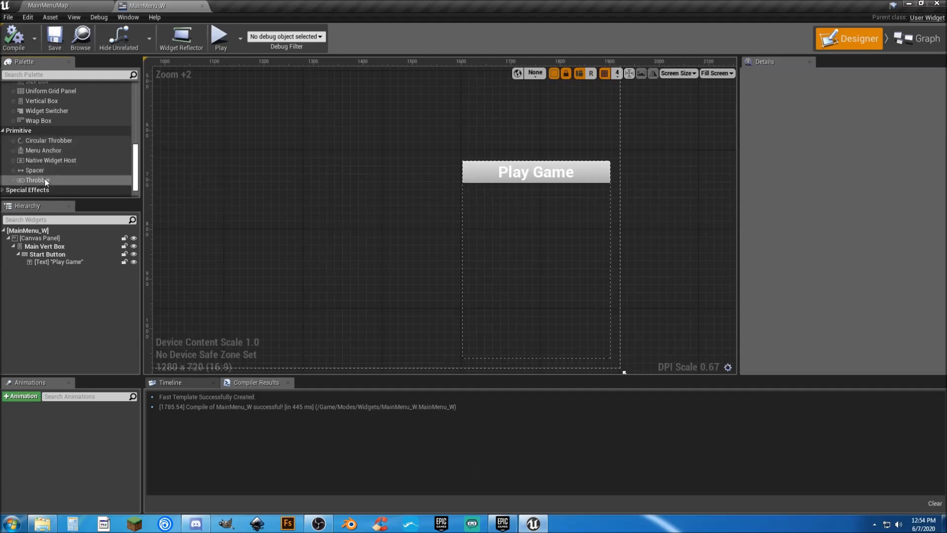
pyautogui.moveTo(43, 170); pyautogui.dragTo(49, 247)
pyautogui.click(46, 270)
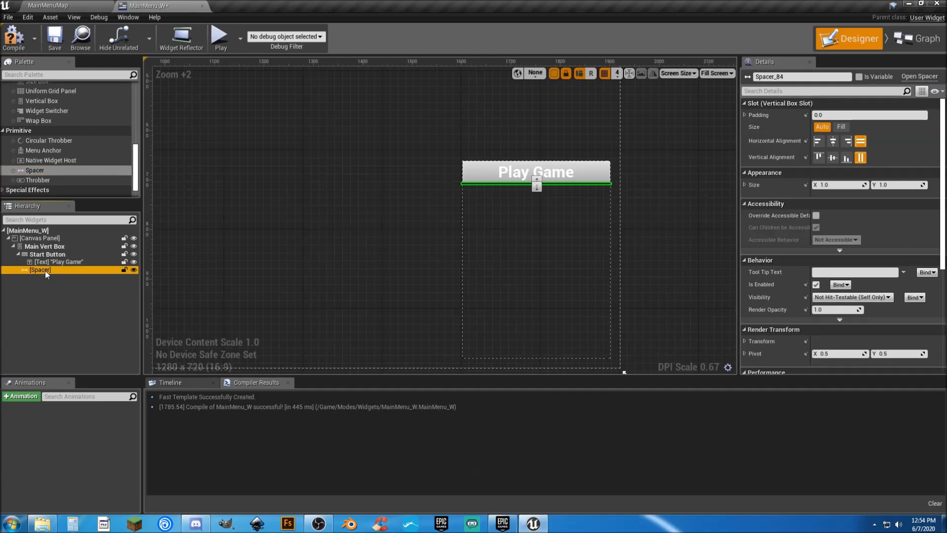
# - Set the spacer's size to X 20 and Y 20
pyautogui.click(826, 185)
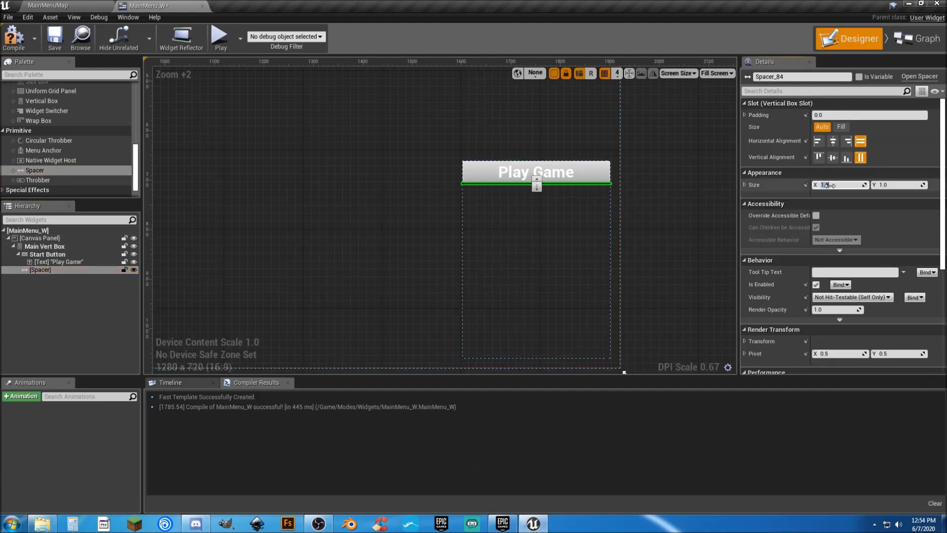
pyautogui.write('200')
pyautogui.press('Tab')
pyautogui.write('20')
pyautogui.press('Return')
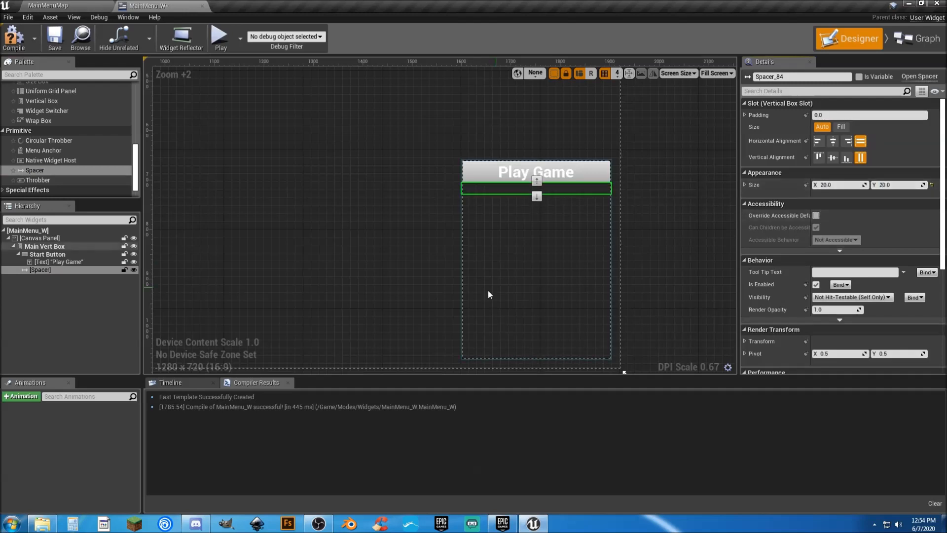
pyautogui.click(64, 301)
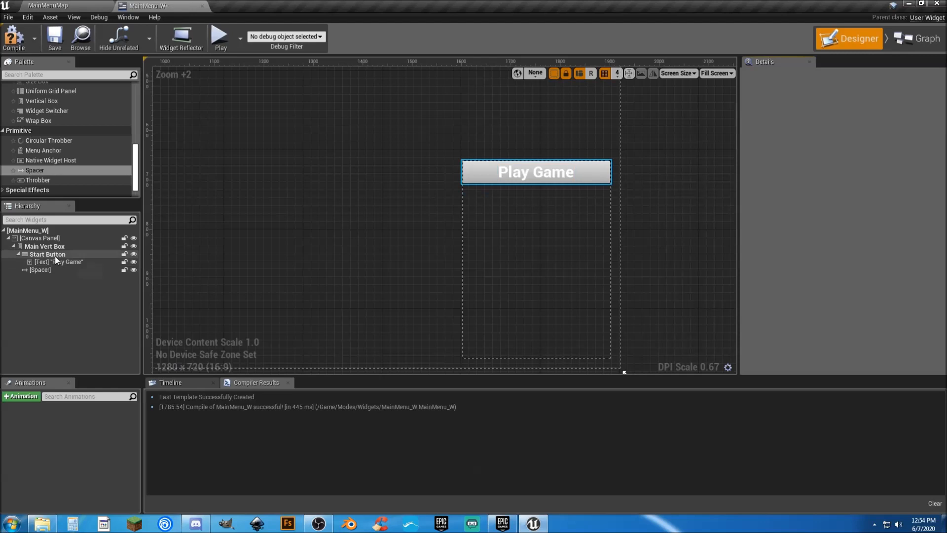
# - Add a second Button to Main Vert Box below the spacer and place a Text widget inside it
pyautogui.scroll(10, 64, 155)
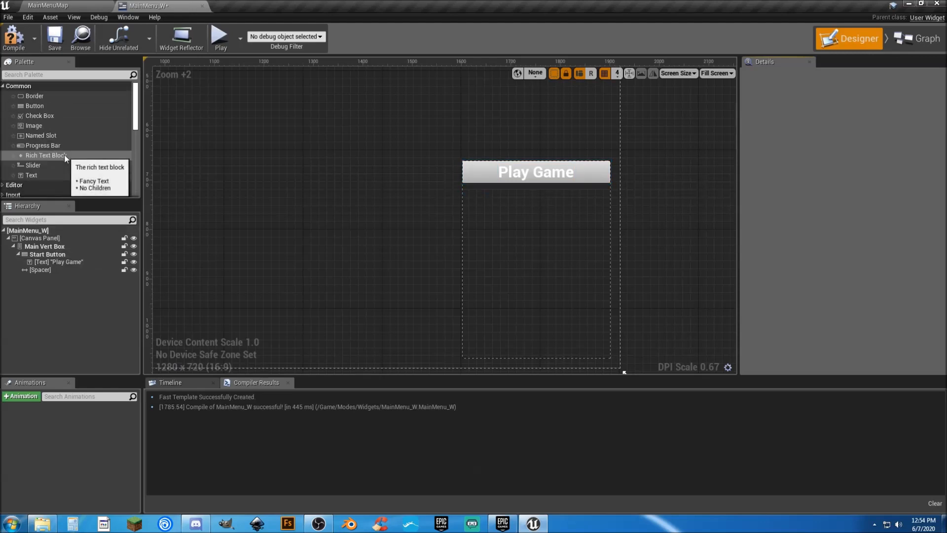
pyautogui.moveTo(42, 107)
pyautogui.mouseDown()
pyautogui.moveTo(61, 216)
pyautogui.moveTo(55, 249)
pyautogui.mouseUp()
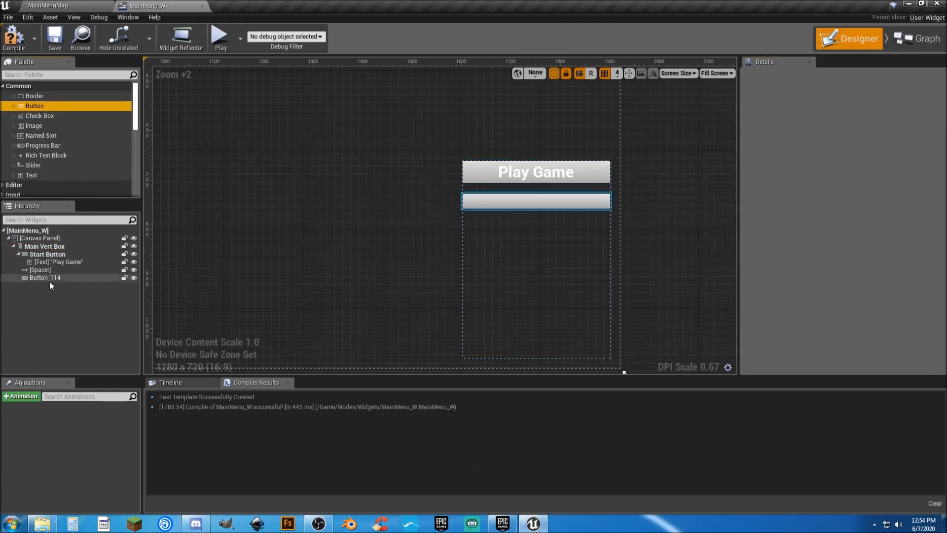
pyautogui.moveTo(50, 175); pyautogui.dragTo(51, 277)
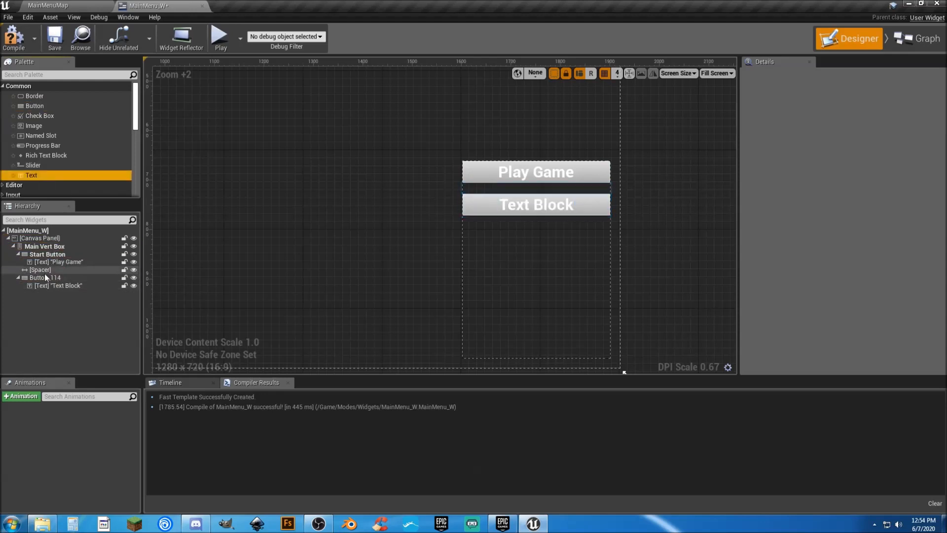
# - Copy the spacer together with the second button and its text, and paste the set into Main Vert Box
pyautogui.rightClick(44, 277)
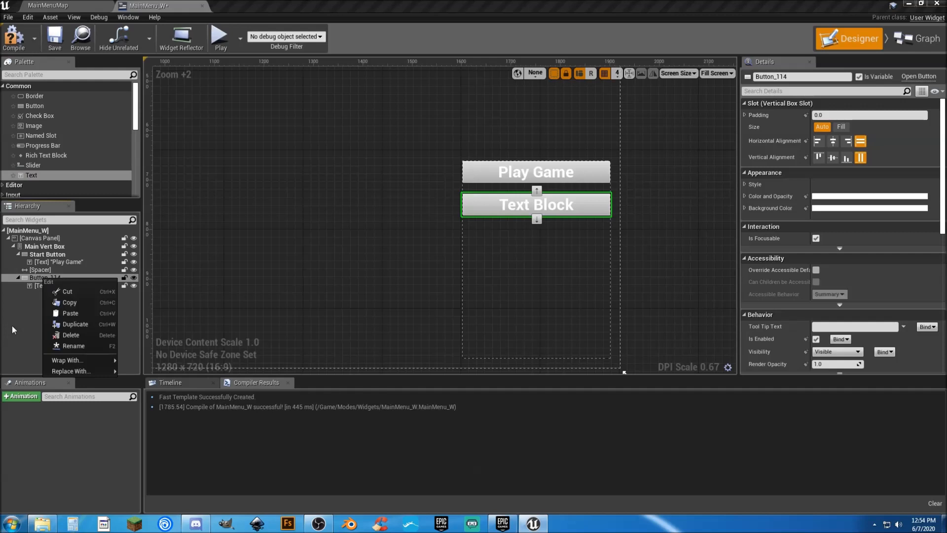
pyautogui.click(11, 326)
pyautogui.click(57, 270)
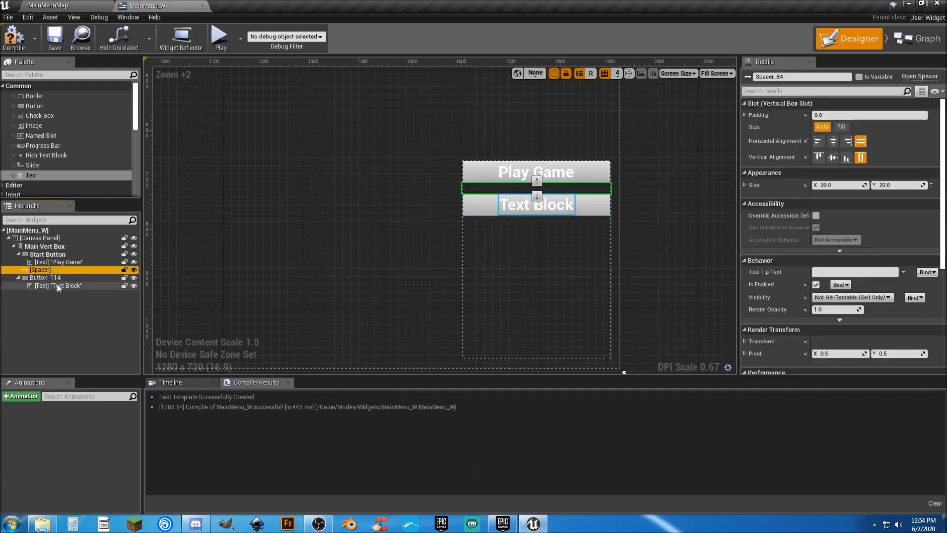
pyautogui.keyDown('shift'); pyautogui.click(57, 285); pyautogui.keyUp('shift')
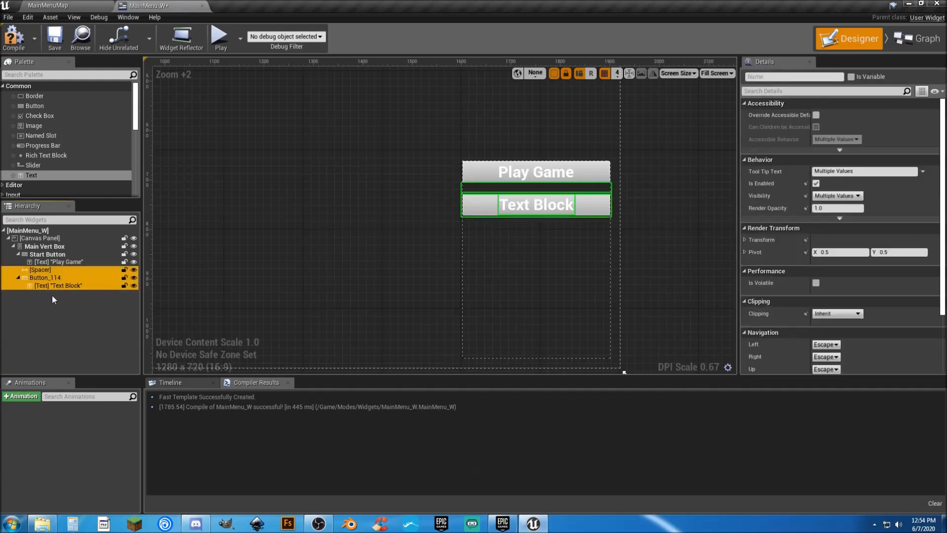
pyautogui.rightClick(49, 280)
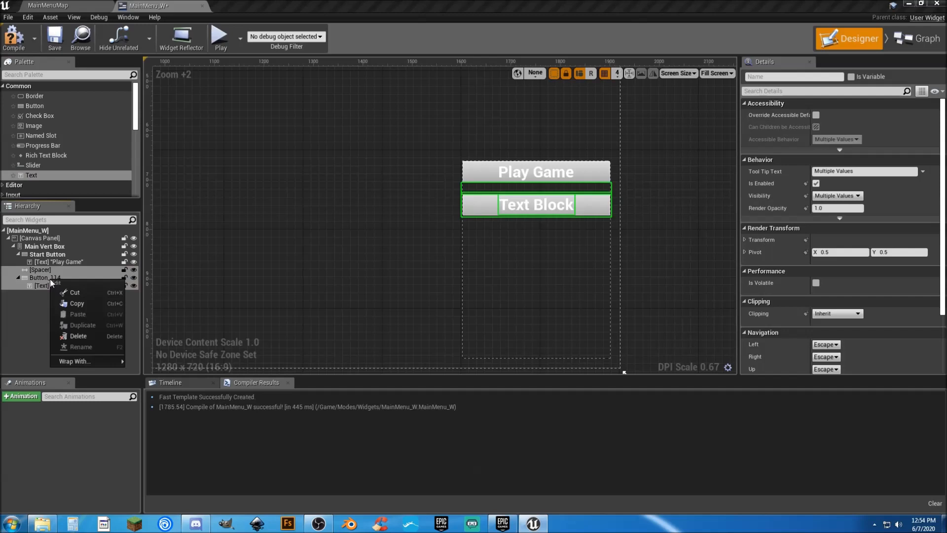
pyautogui.click(78, 305)
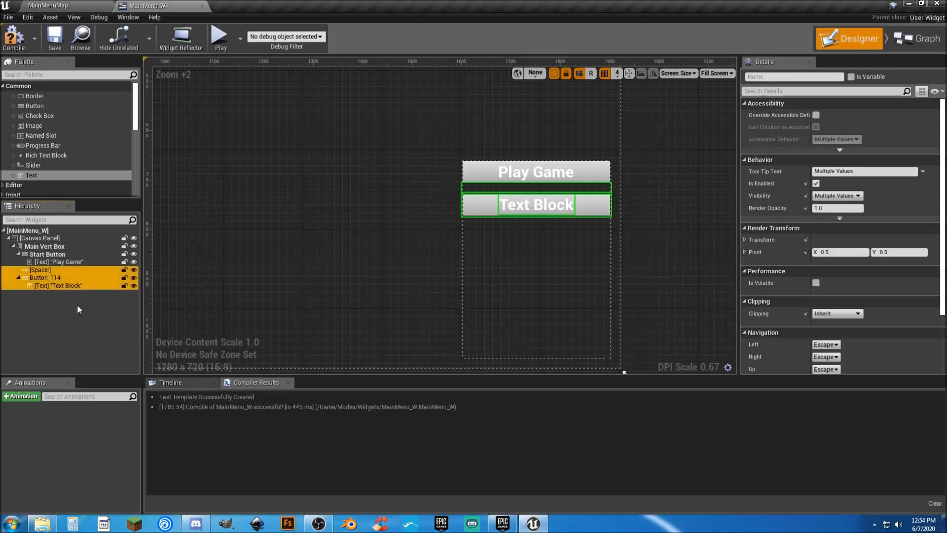
pyautogui.click(53, 318)
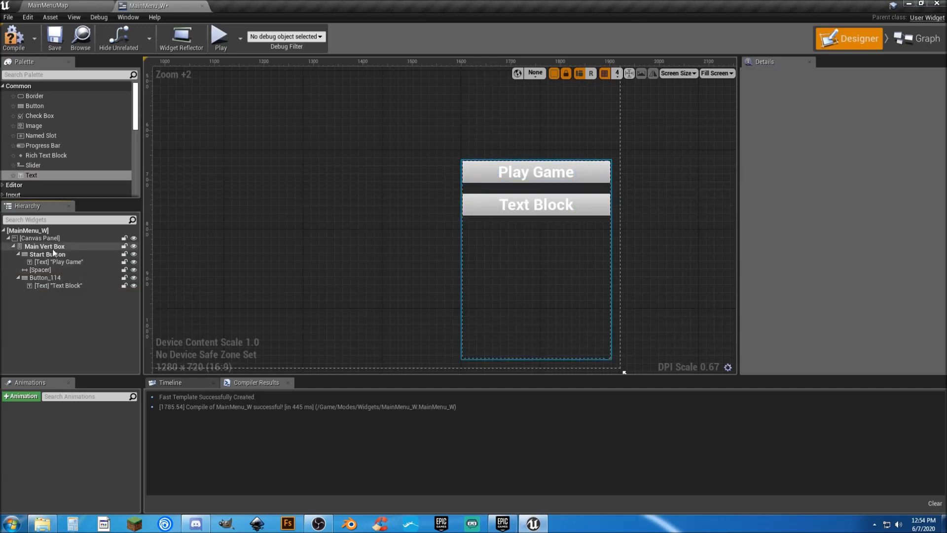
pyautogui.click(53, 248)
pyautogui.rightClick(53, 247)
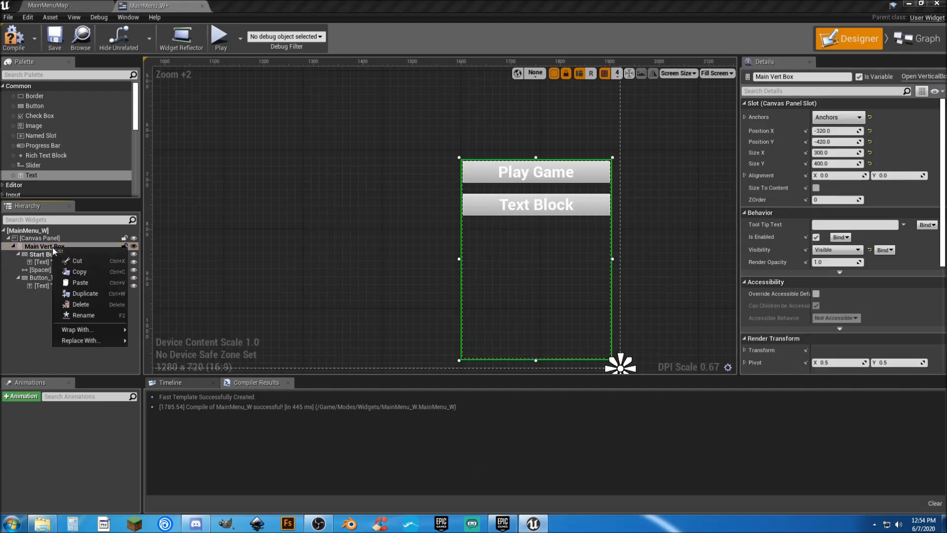
pyautogui.click(75, 282)
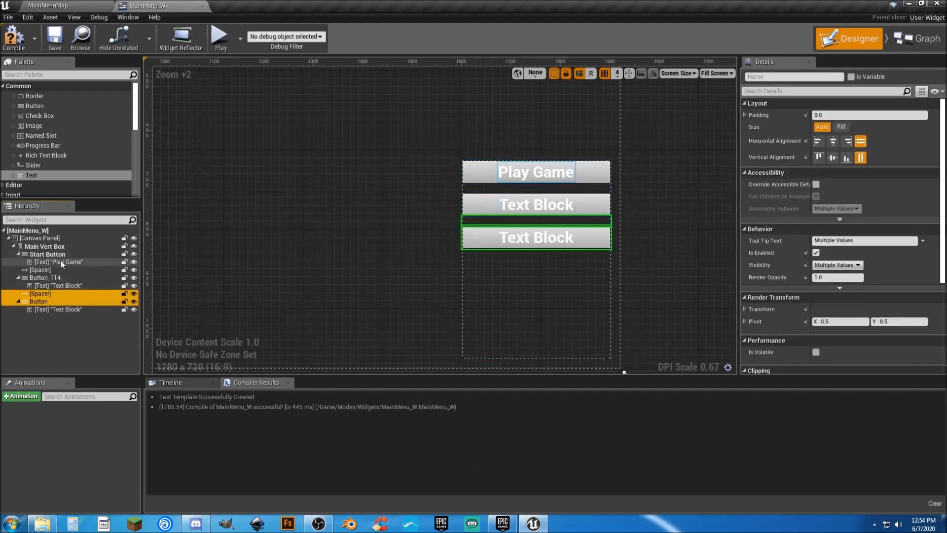
# - Paste the copied spacer and button into Main Vert Box again to add a fourth menu button
pyautogui.rightClick(56, 248)
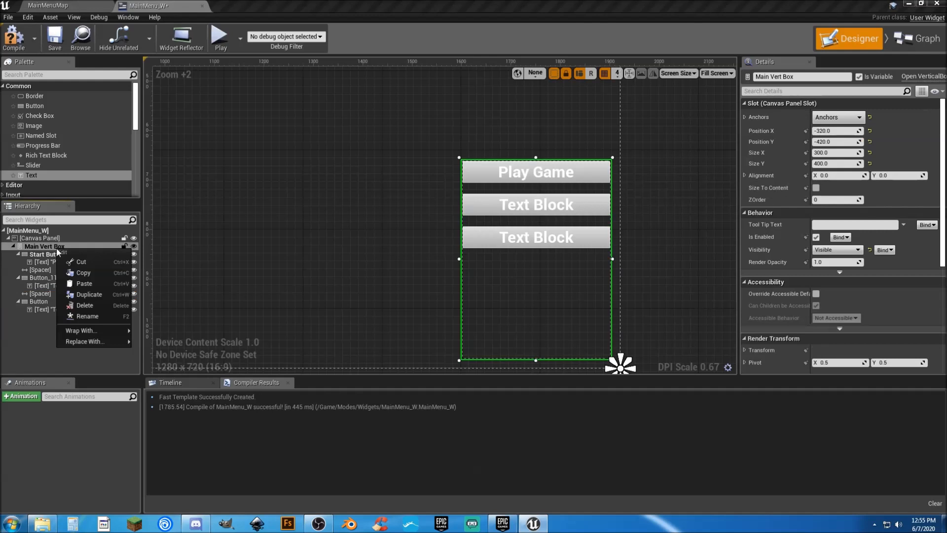
pyautogui.click(45, 335)
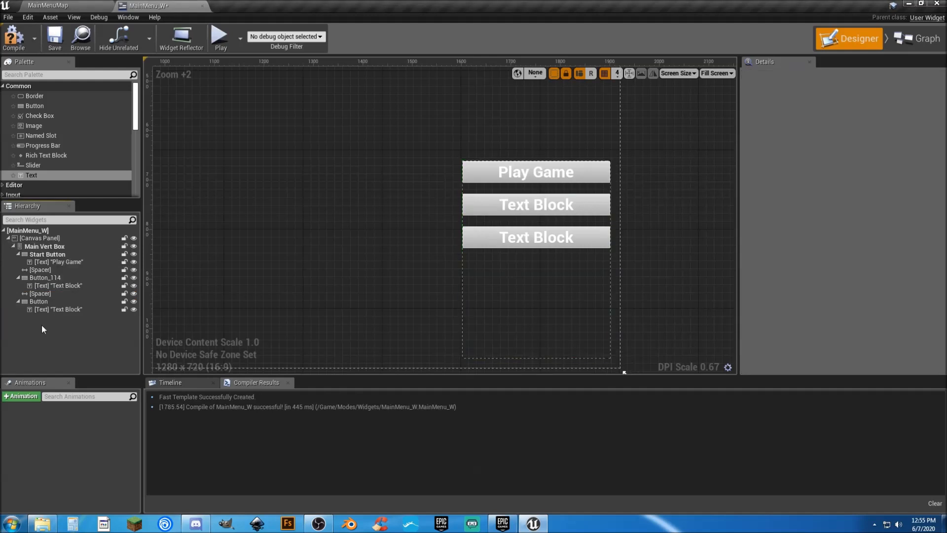
pyautogui.click(44, 247)
pyautogui.rightClick(43, 247)
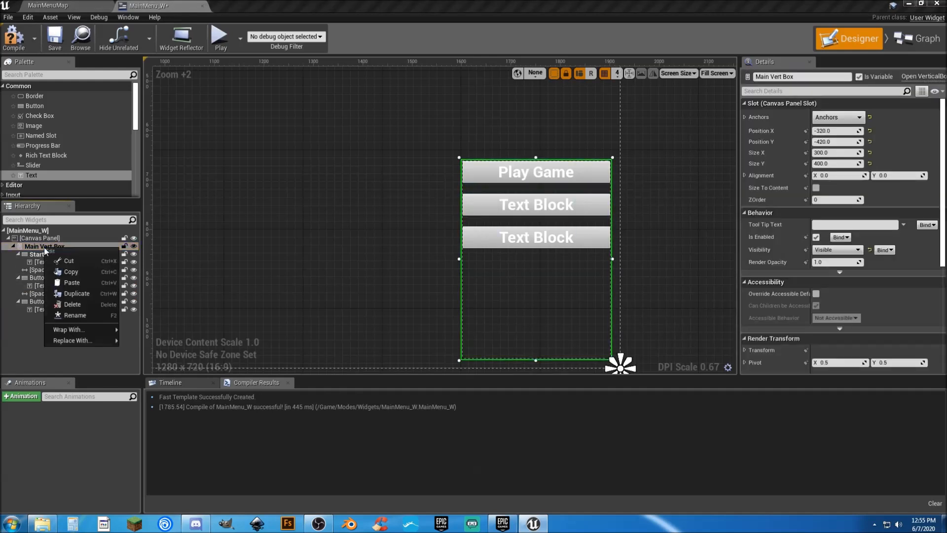
pyautogui.click(85, 287)
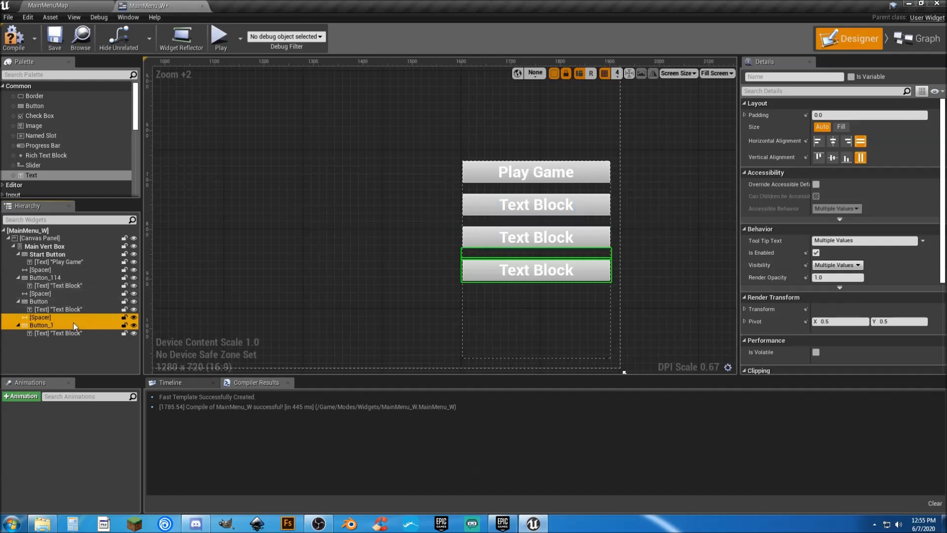
pyautogui.click(56, 350)
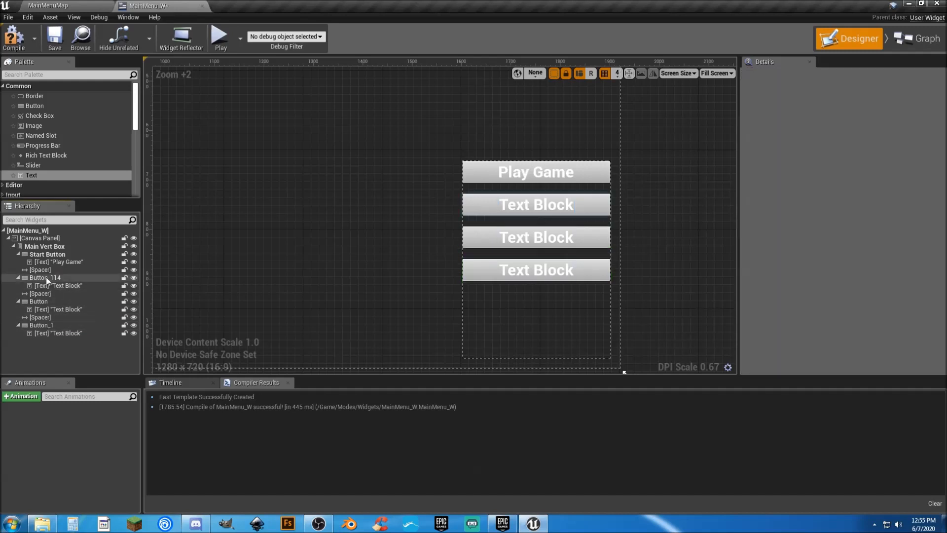
# - Paste the copied spacer and button into Main Vert Box once more to add a fifth menu button
pyautogui.click(49, 248)
pyautogui.rightClick(50, 249)
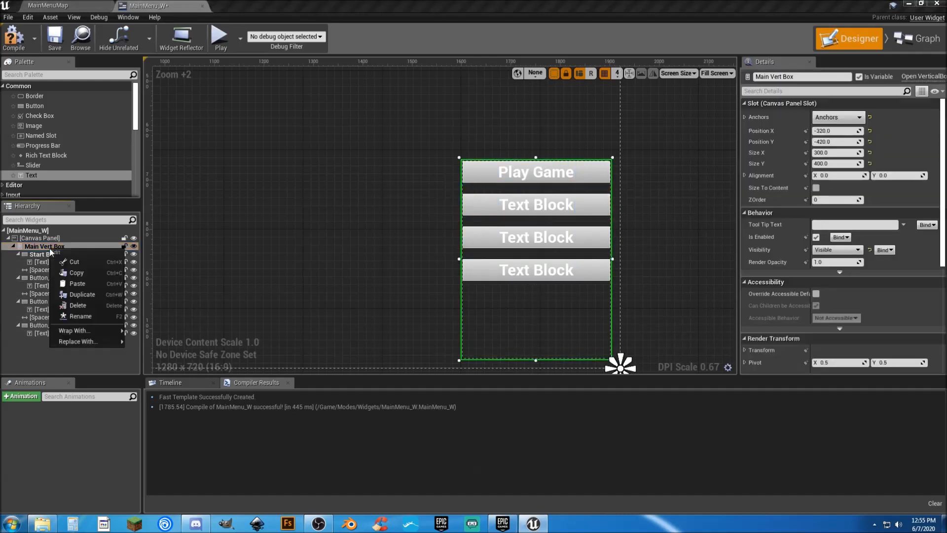
pyautogui.click(75, 285)
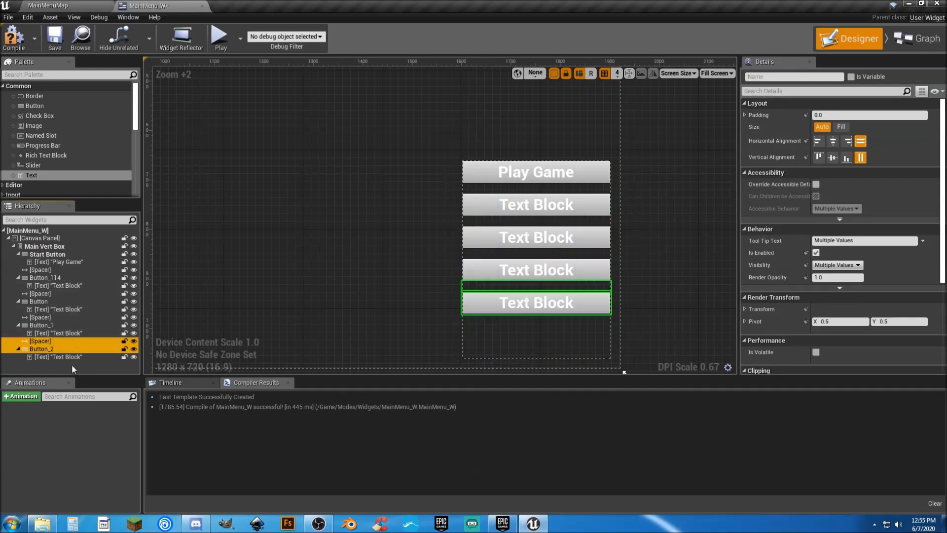
pyautogui.click(72, 364)
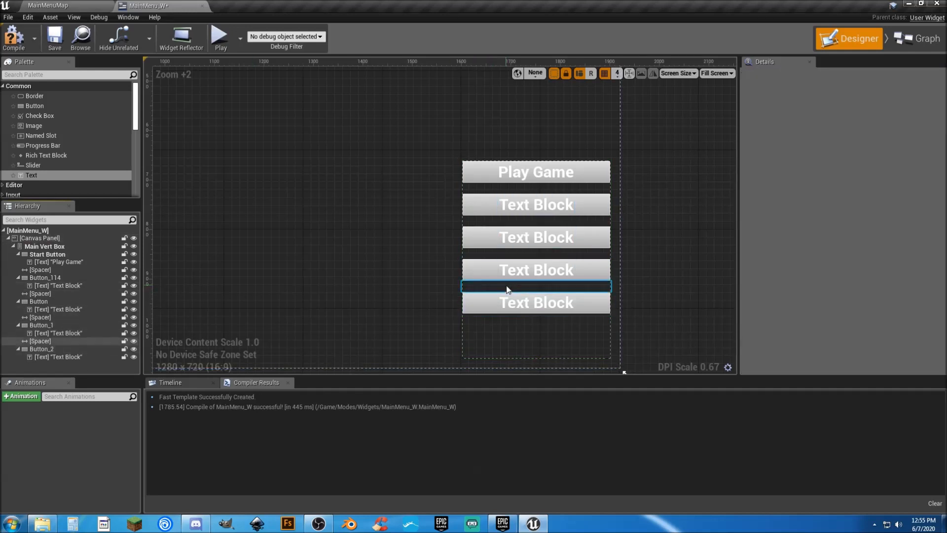
pyautogui.click(531, 352)
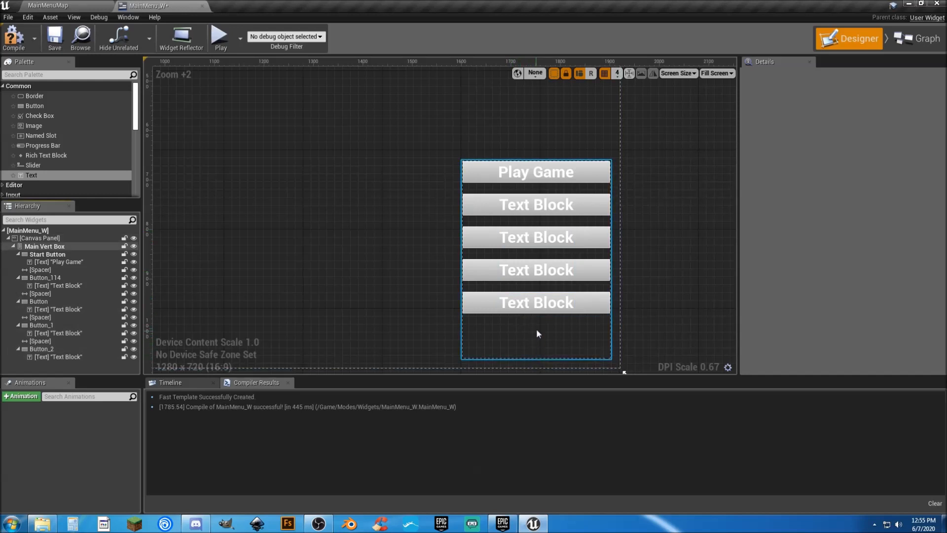
pyautogui.click(461, 343)
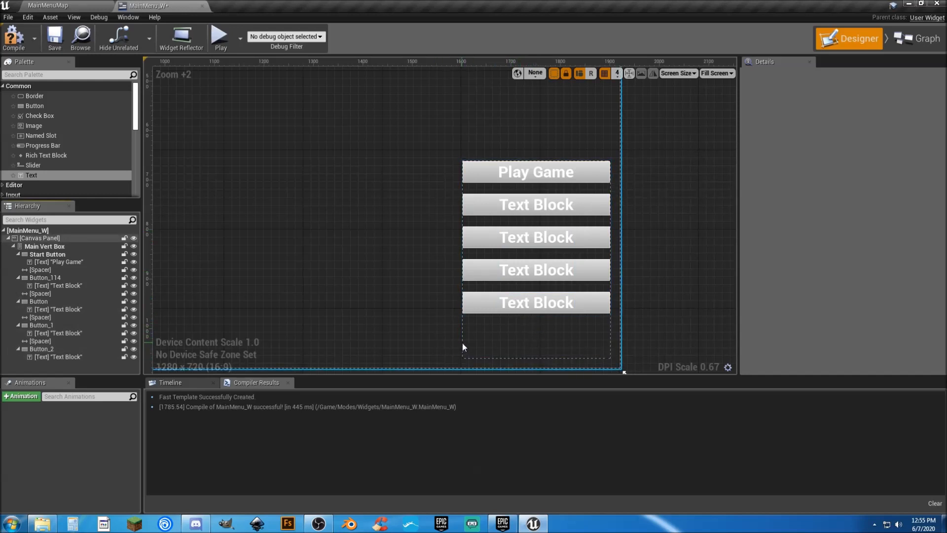
# - Rename the second menu button in the widget hierarchy as Settings Button
pyautogui.click(59, 278)
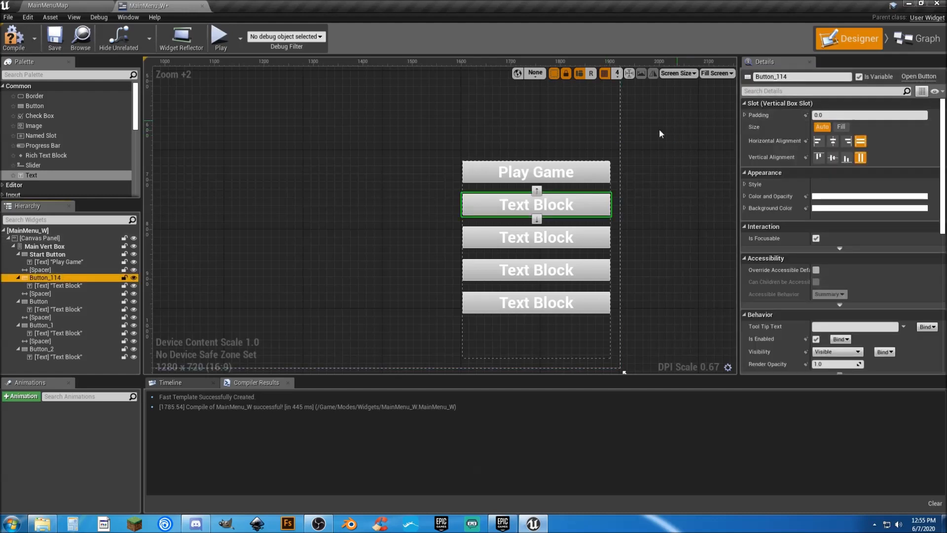
pyautogui.doubleClick(64, 278)
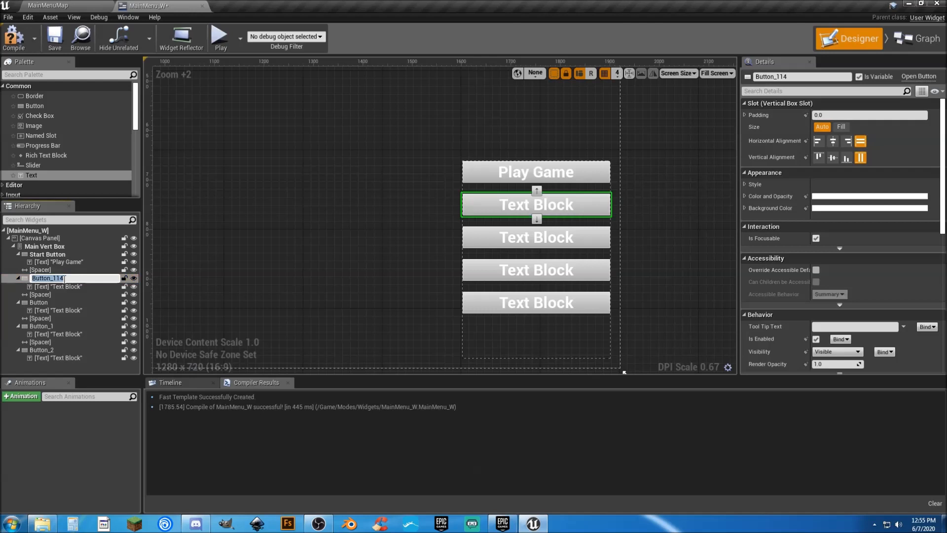
pyautogui.write('Set')
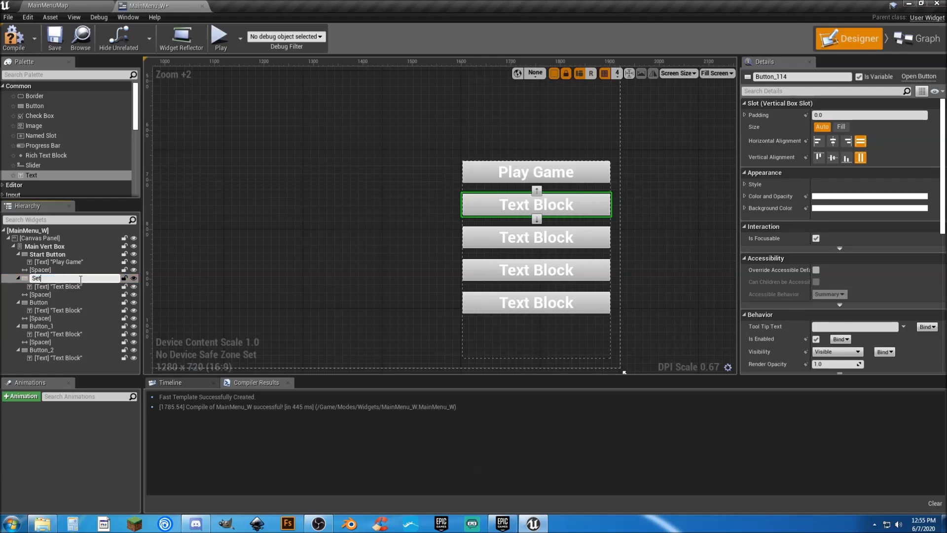
pyautogui.write('tings Button')
pyautogui.press('Return')
# - Change the displayed text of Settings Button's text block to Settings
pyautogui.click(552, 204)
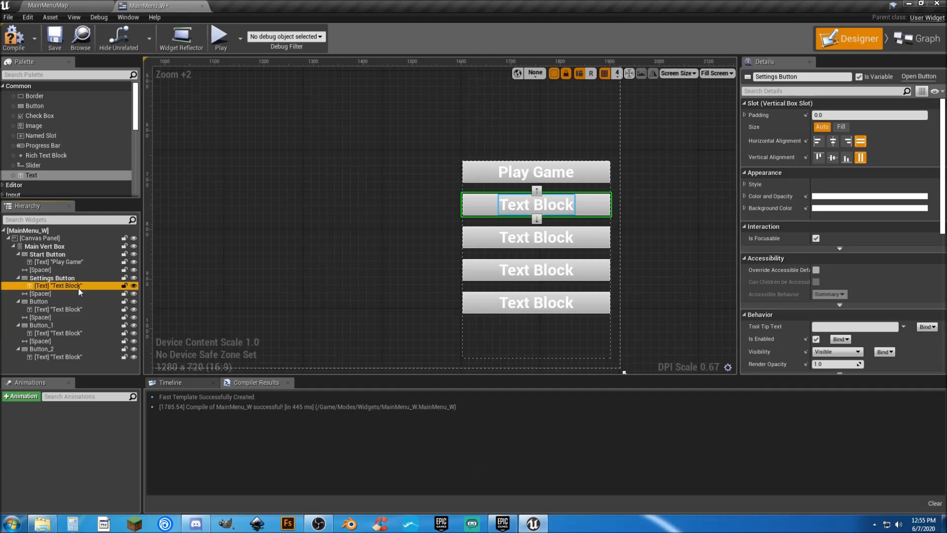
pyautogui.click(839, 172)
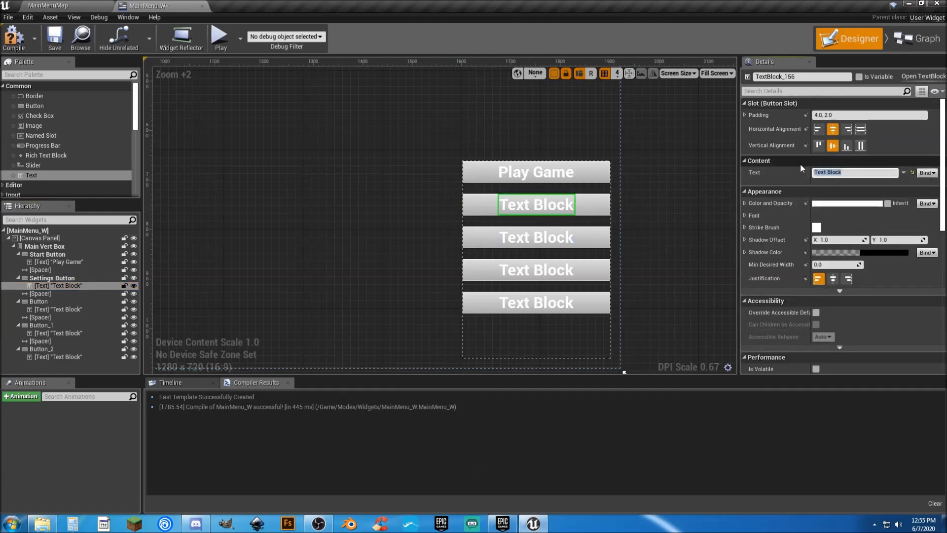
pyautogui.write('Settings')
pyautogui.press('Return')
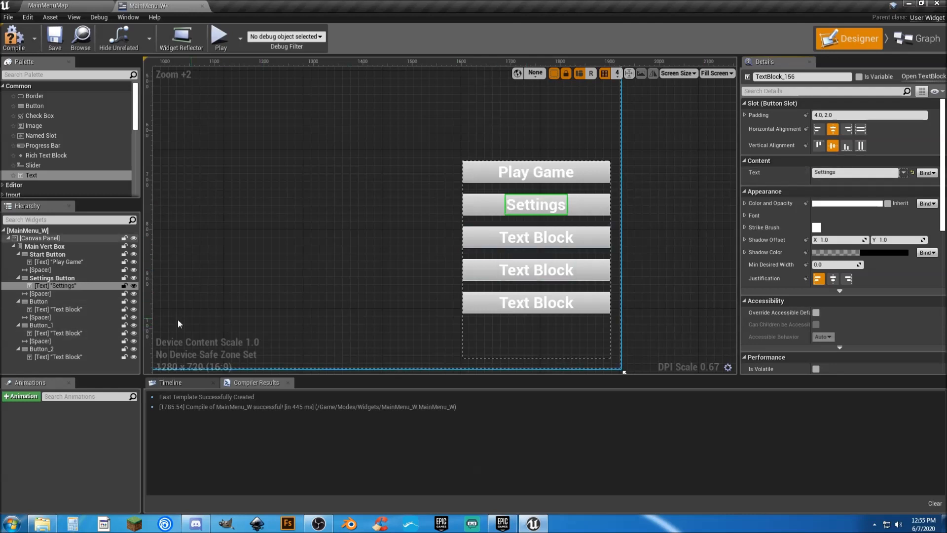
# - Rename the third menu button in the widget hierarchy as Save Game Button
pyautogui.click(55, 302)
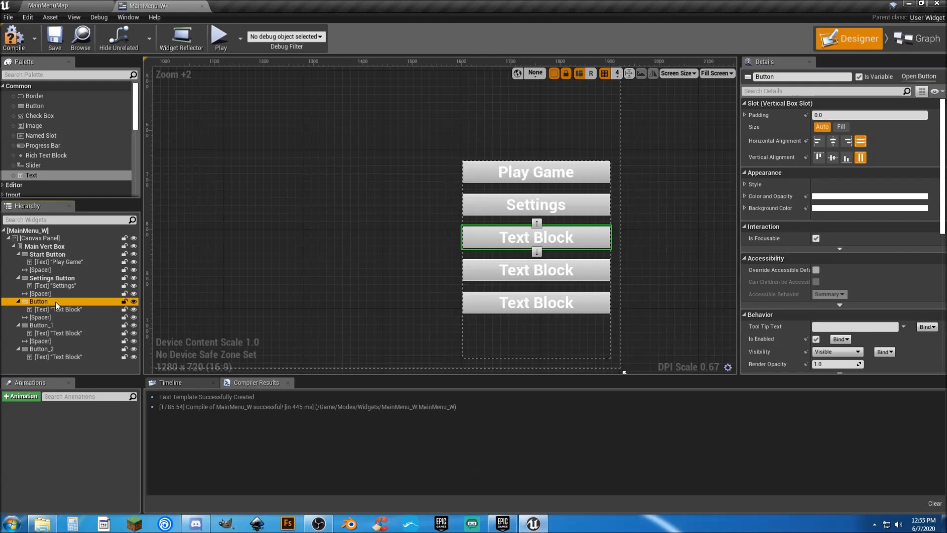
pyautogui.doubleClick(55, 301)
pyautogui.write('Save Games')
pyautogui.press('Return')
pyautogui.doubleClick(59, 300)
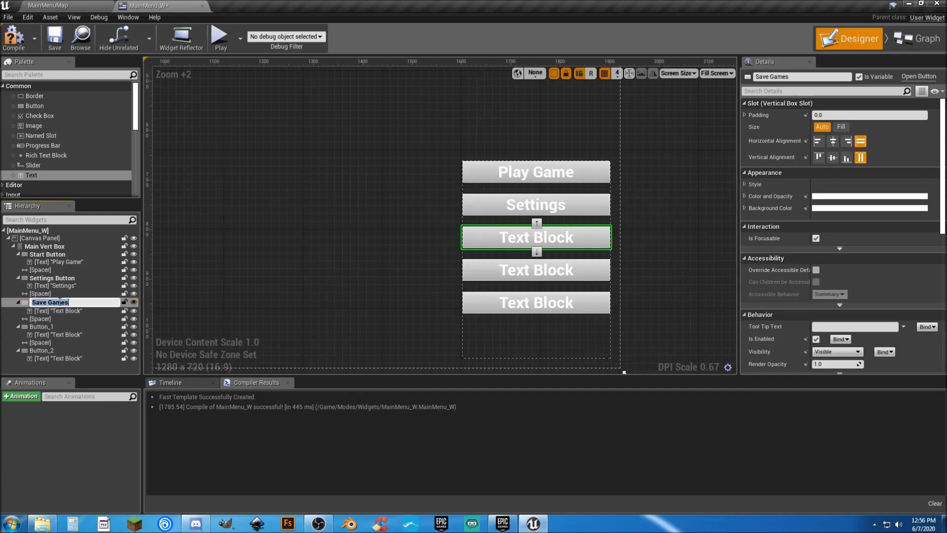
pyautogui.click(75, 301)
pyautogui.press('BackSpace')
pyautogui.write('Button')
pyautogui.press('Return')
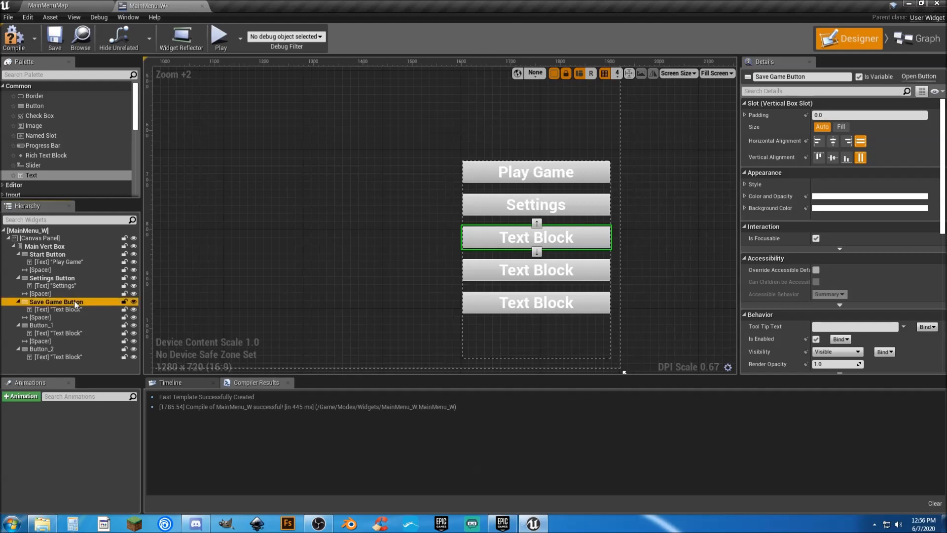
# - Change the displayed text of Save Game Button's text block to Save Games, and compile and save the widget
pyautogui.click(76, 310)
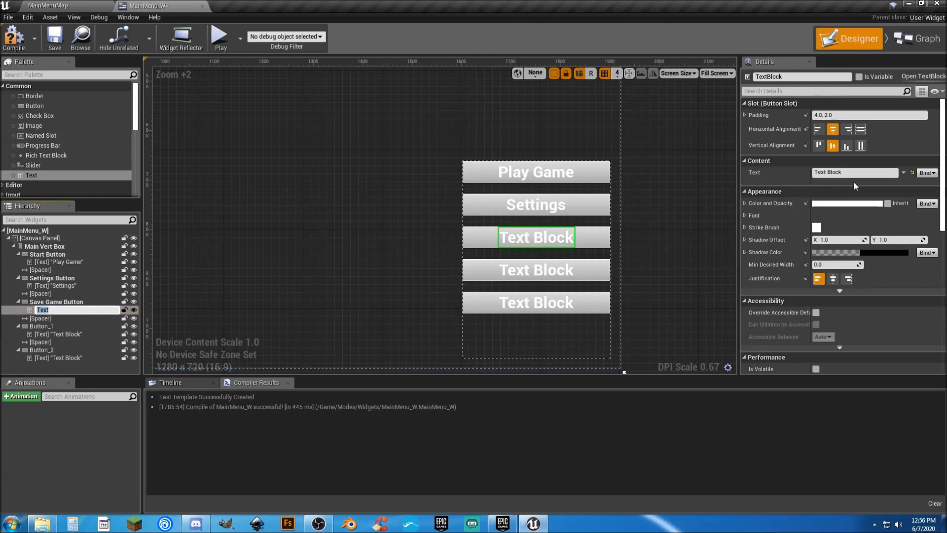
pyautogui.click(805, 173)
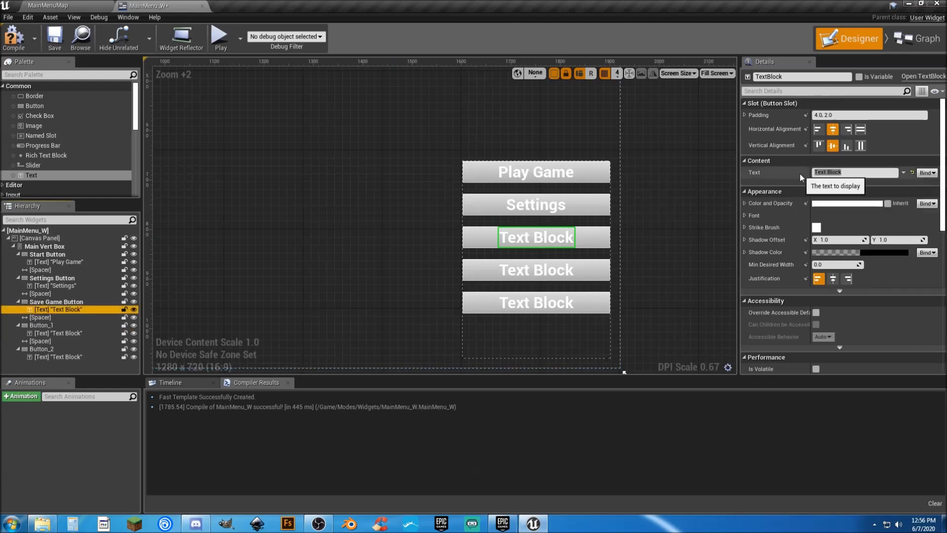
pyautogui.doubleClick(843, 172)
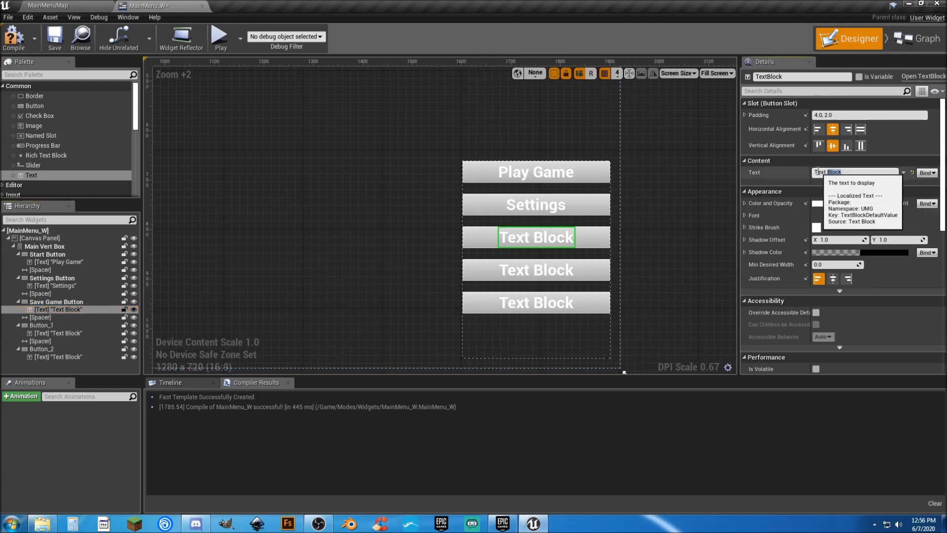
pyautogui.moveTo(849, 172); pyautogui.dragTo(808, 177)
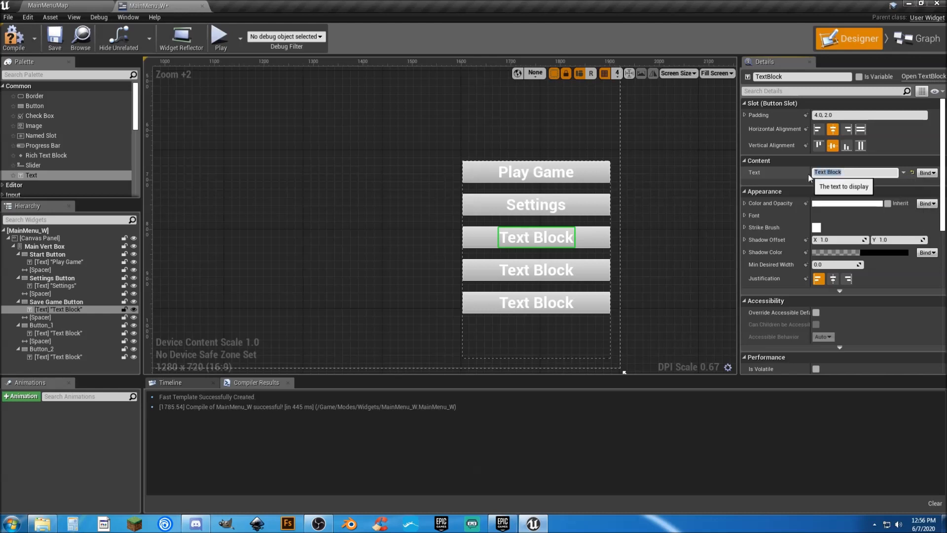
pyautogui.write('Save Games')
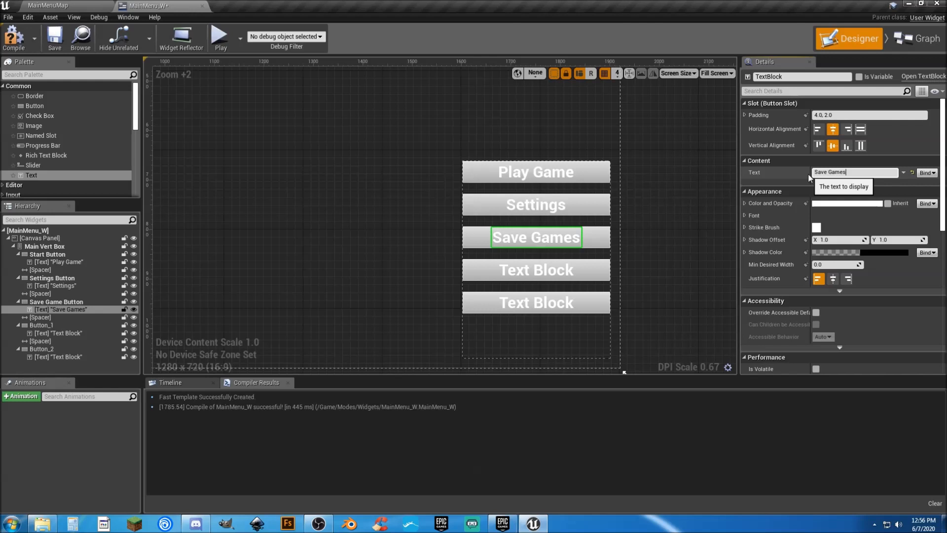
pyautogui.click(14, 37)
pyautogui.click(56, 38)
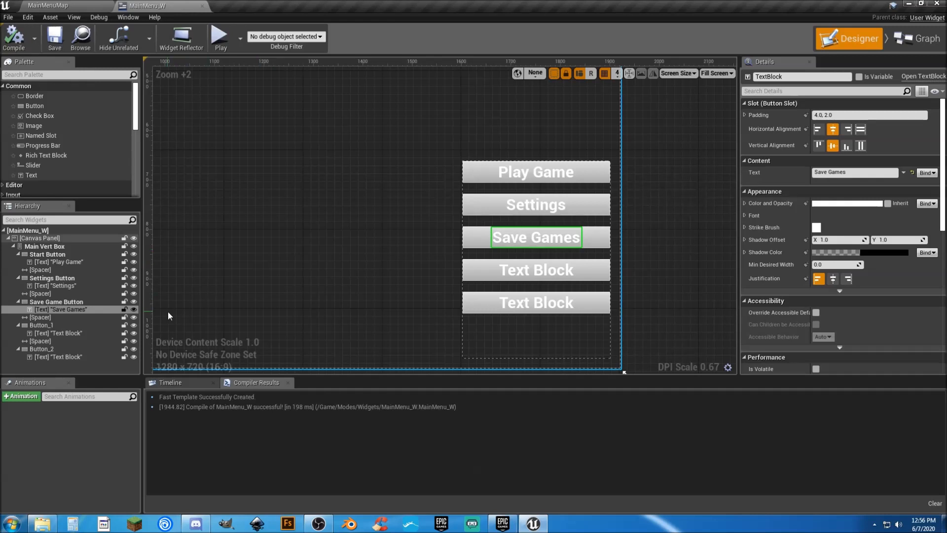
# - Delete the fifth menu button with its text block and the spacer above it
pyautogui.click(58, 327)
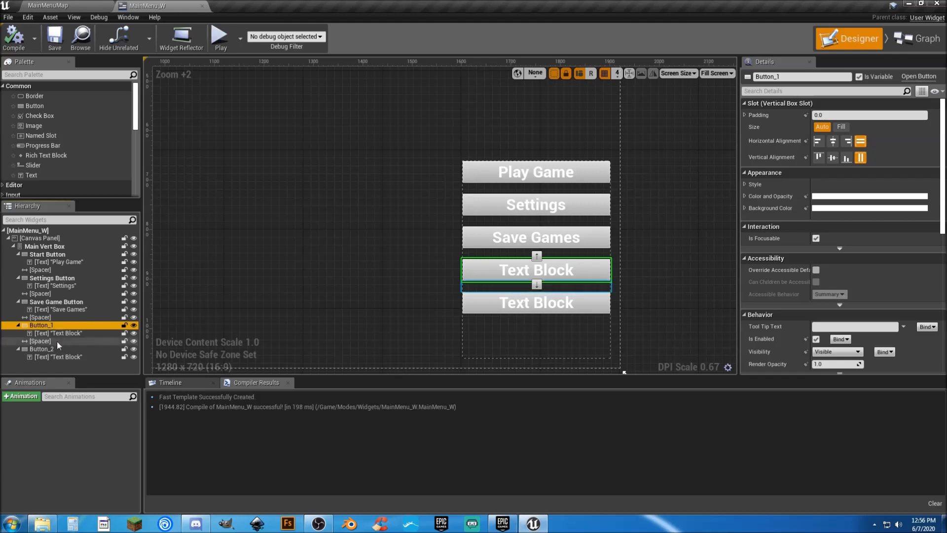
pyautogui.click(48, 351)
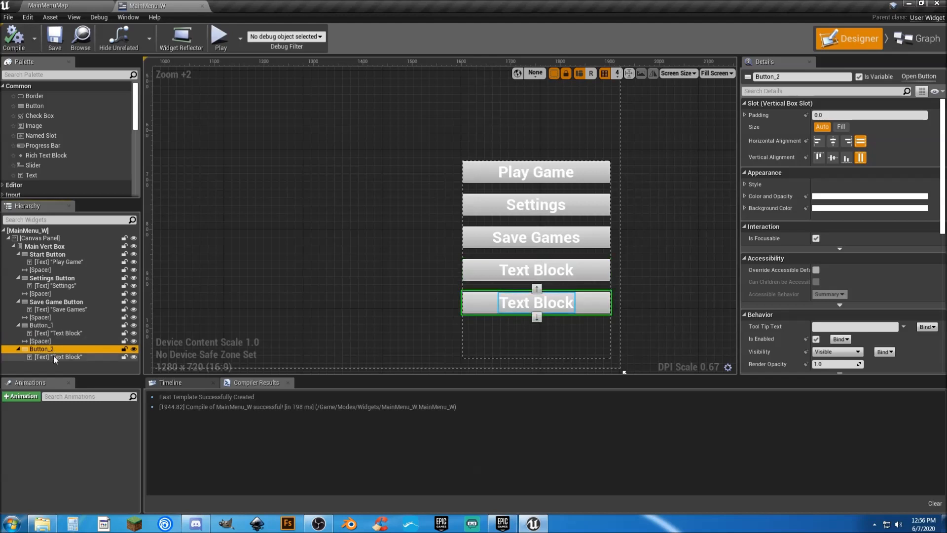
pyautogui.keyDown('ctrl'); pyautogui.click(53, 356); pyautogui.keyUp('ctrl')
pyautogui.keyDown('ctrl'); pyautogui.click(52, 341); pyautogui.keyUp('ctrl')
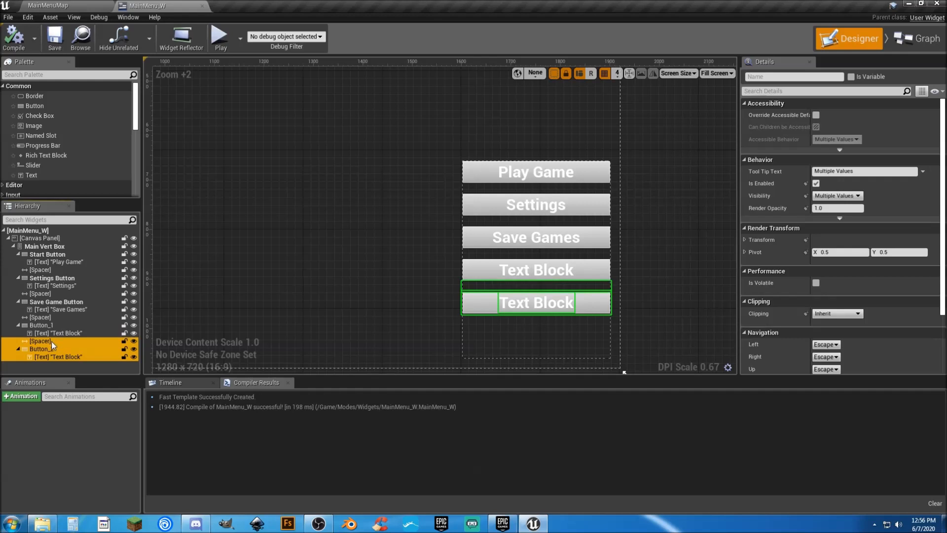
pyautogui.press('Delete')
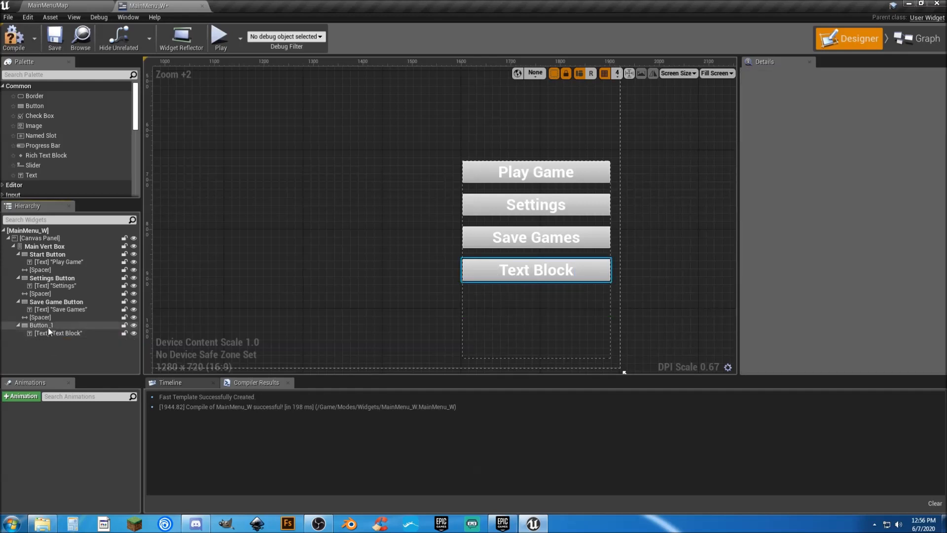
# - Rename the fourth menu button in the widget hierarchy as Exit Button
pyautogui.click(48, 326)
pyautogui.click(48, 326)
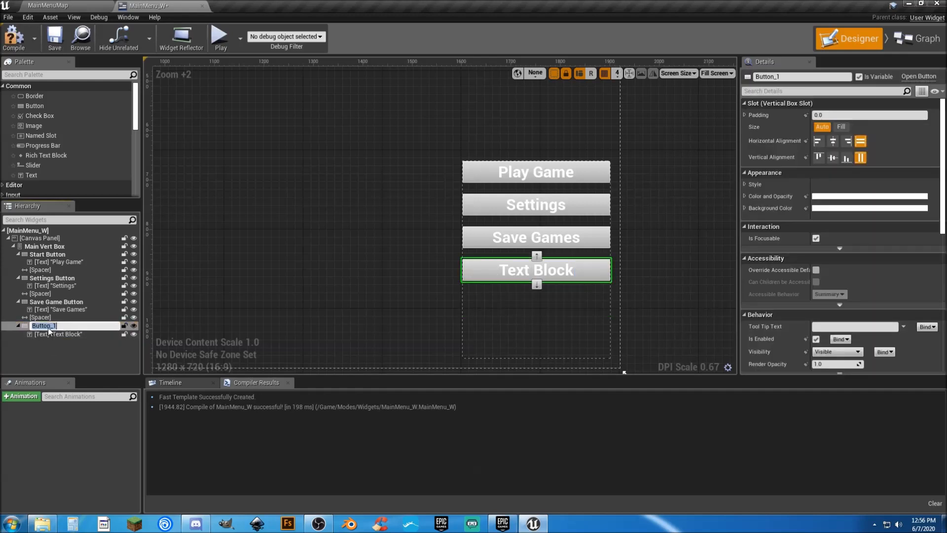
pyautogui.write('Exit Button')
pyautogui.press('Return')
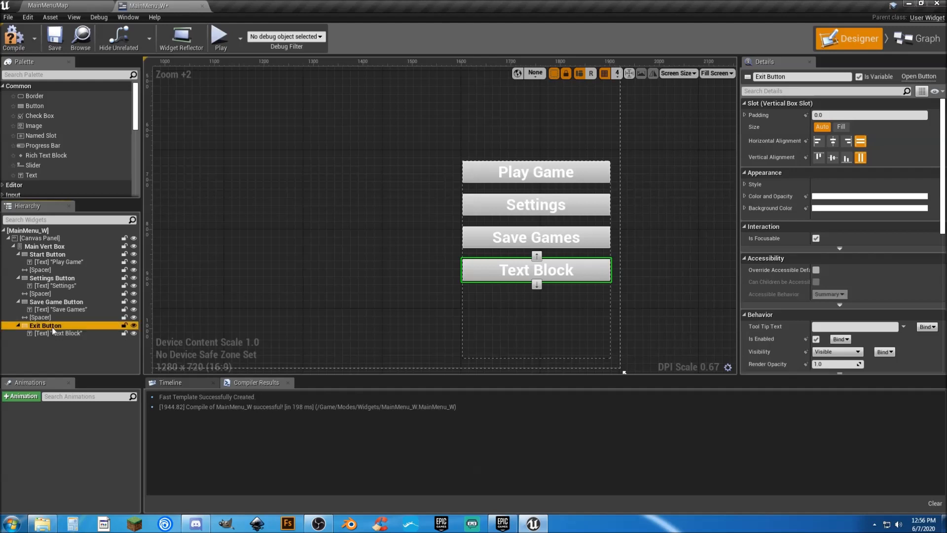
# - Change the displayed text of Exit Button's text block to Quit Game
pyautogui.click(68, 334)
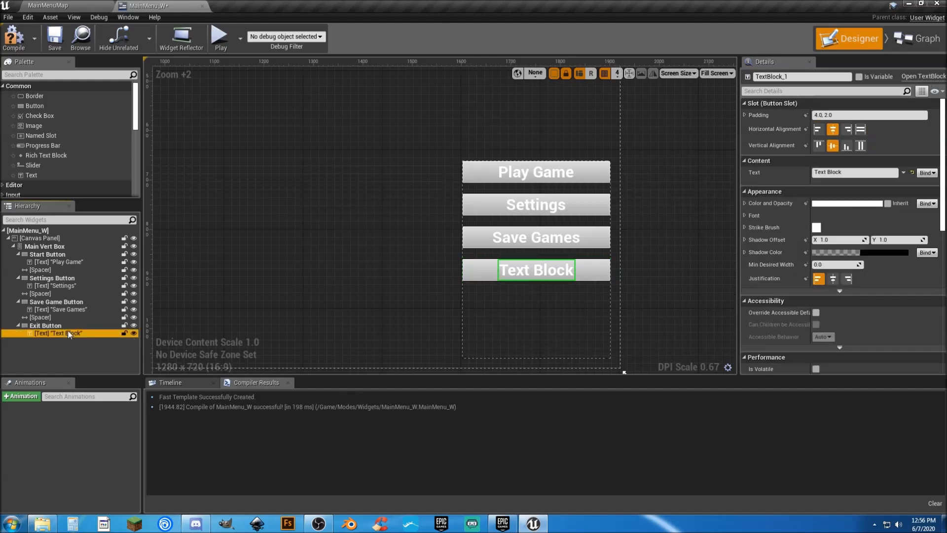
pyautogui.click(838, 172)
pyautogui.write('Quit Game')
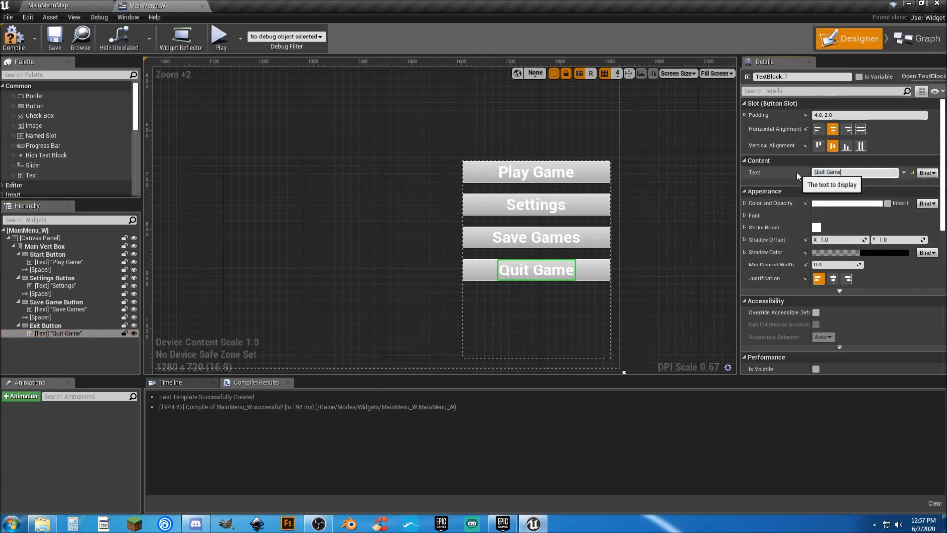
pyautogui.press('Return')
pyautogui.click(67, 350)
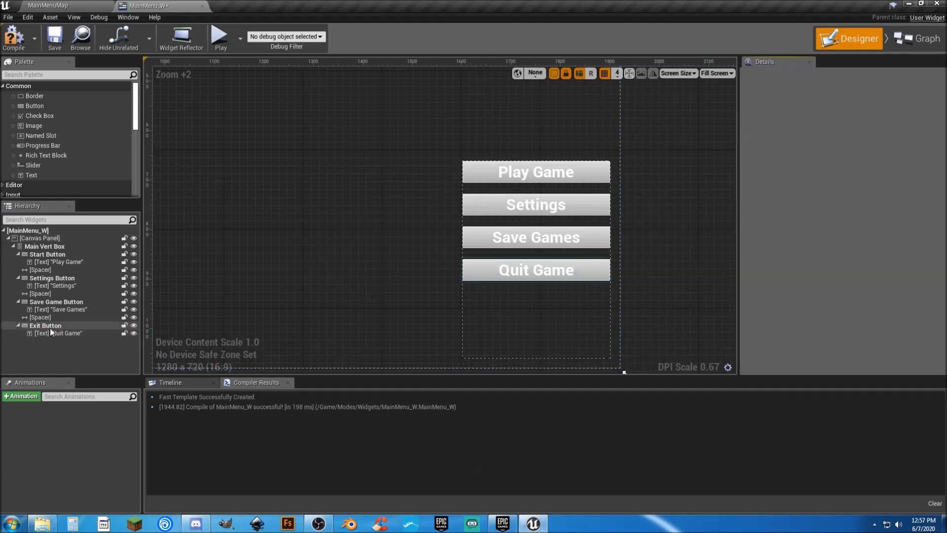
# - Set the slot size of the spacer between the Save Games and Quit Game buttons to Fill
pyautogui.click(51, 317)
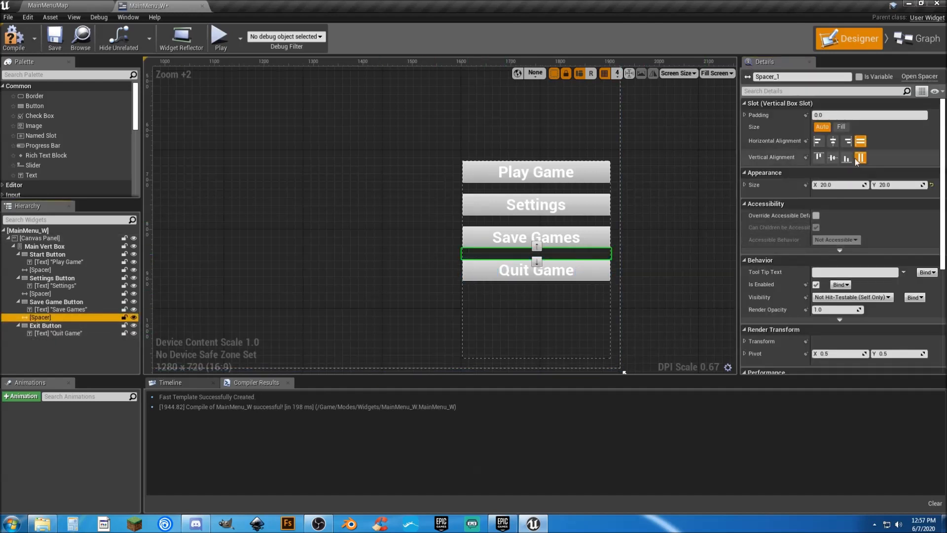
pyautogui.click(841, 127)
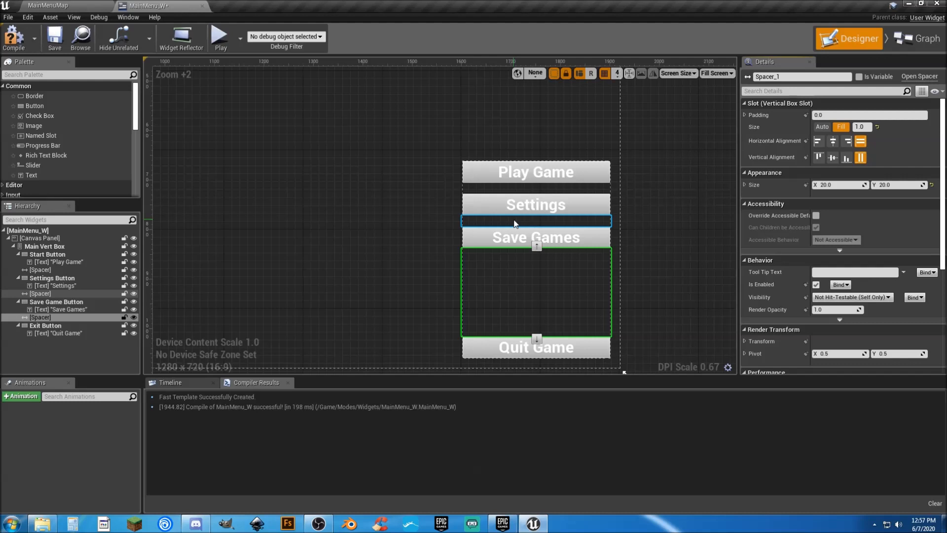
pyautogui.click(386, 269)
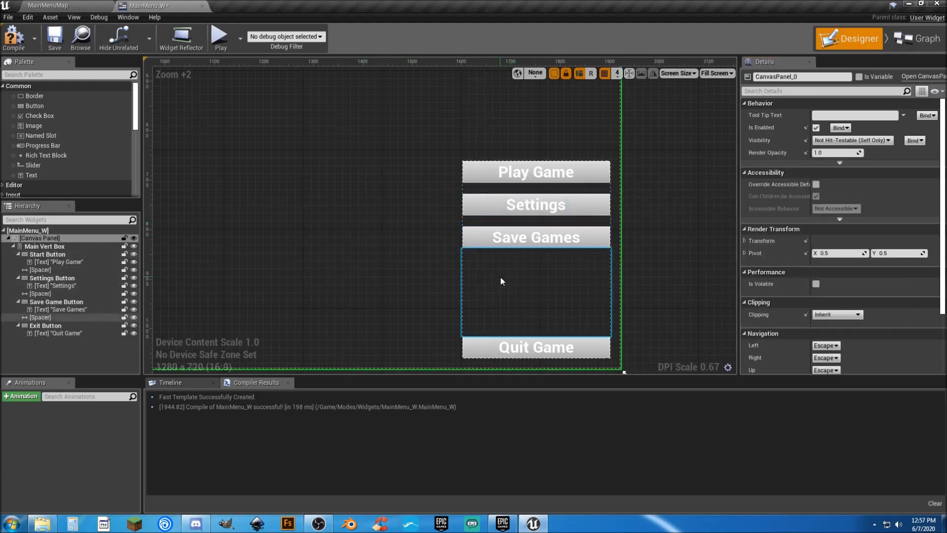
# - Try the Fill slot size on the spacer between the Settings and Save Games buttons, and return it to Auto
pyautogui.click(515, 223)
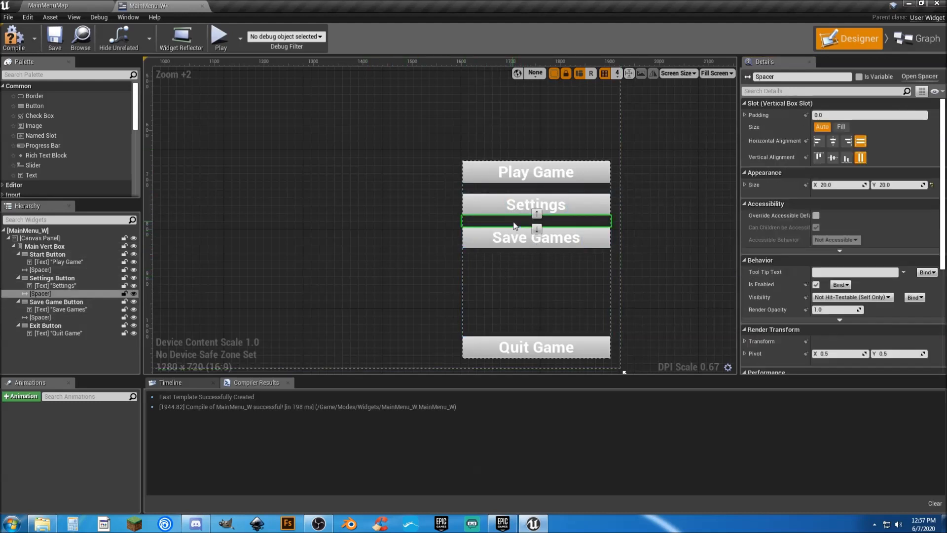
pyautogui.click(841, 126)
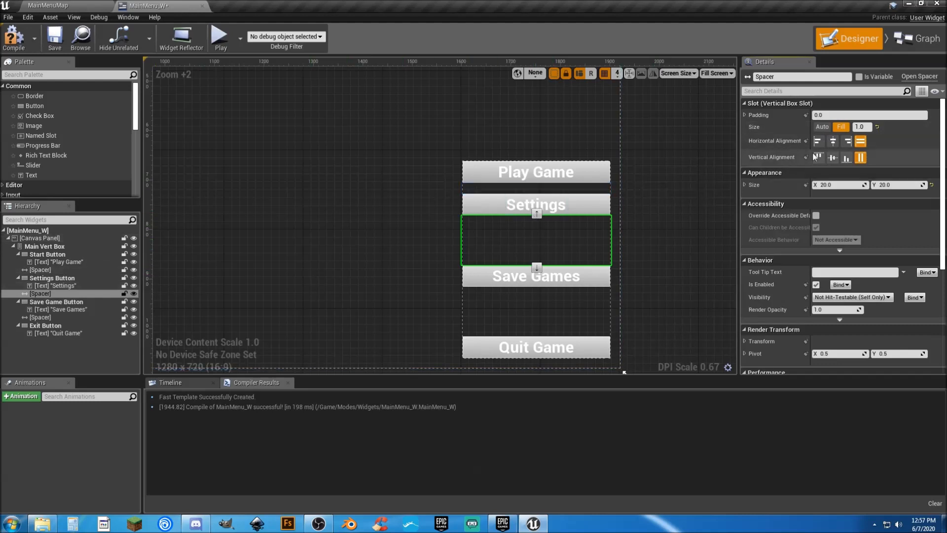
pyautogui.click(822, 127)
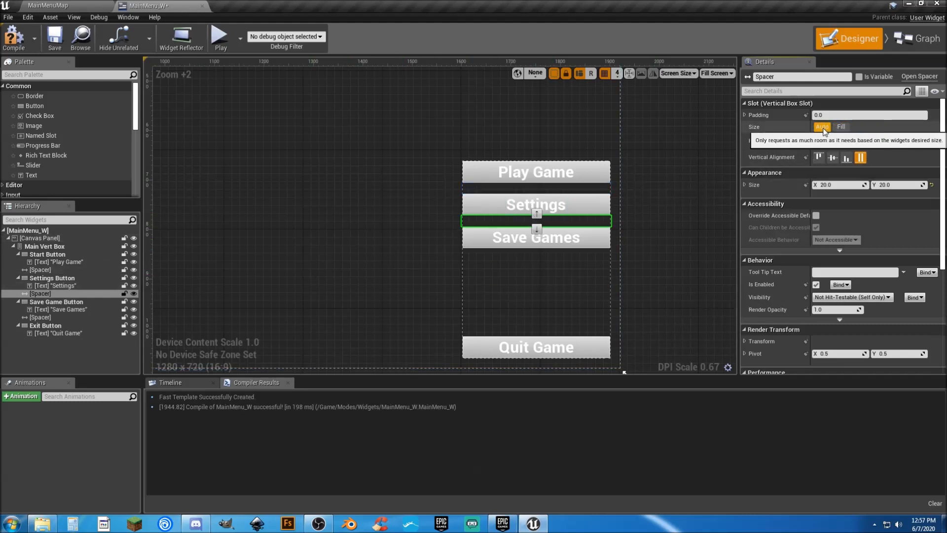
pyautogui.click(410, 294)
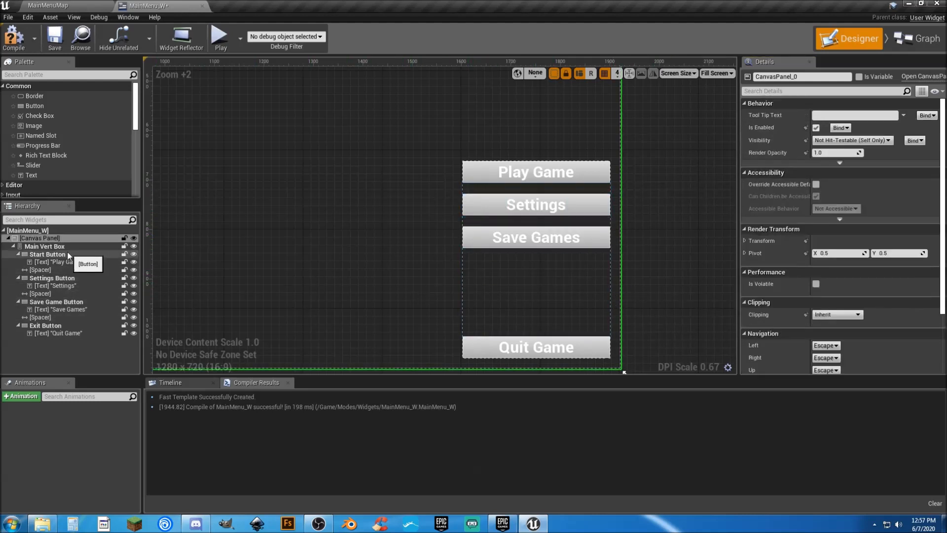
# - Shorten Main Vert Box from its upper edge and set its Position Y to -300 and Size Y to 300
pyautogui.click(47, 246)
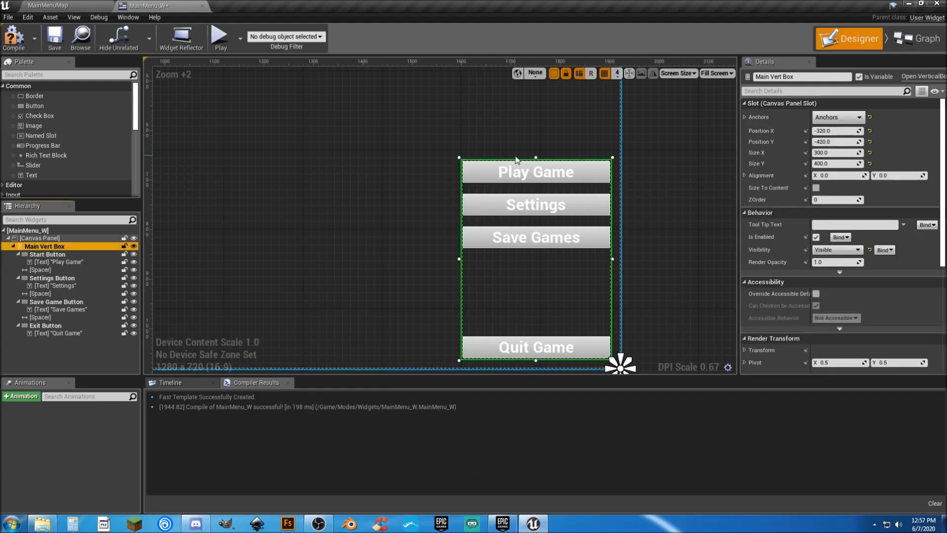
pyautogui.moveTo(536, 158); pyautogui.dragTo(536, 215)
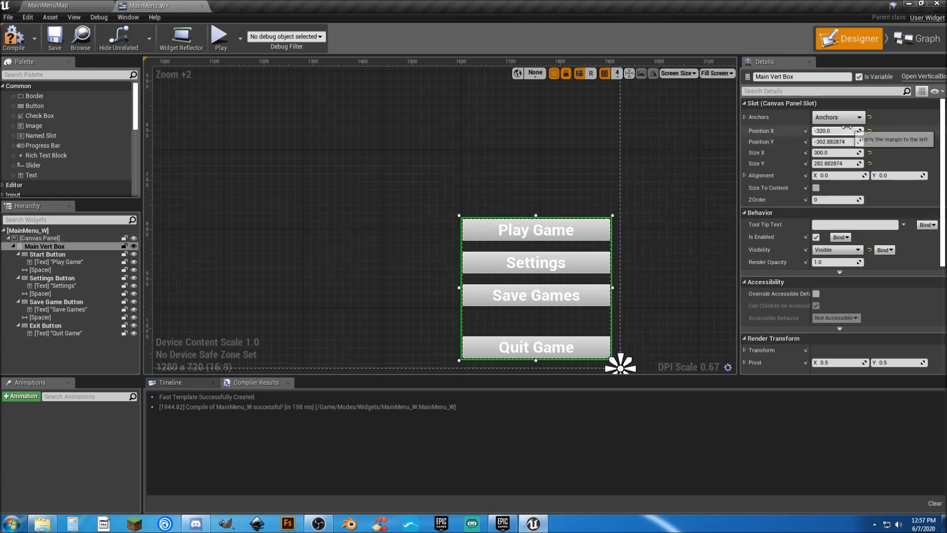
pyautogui.click(847, 142)
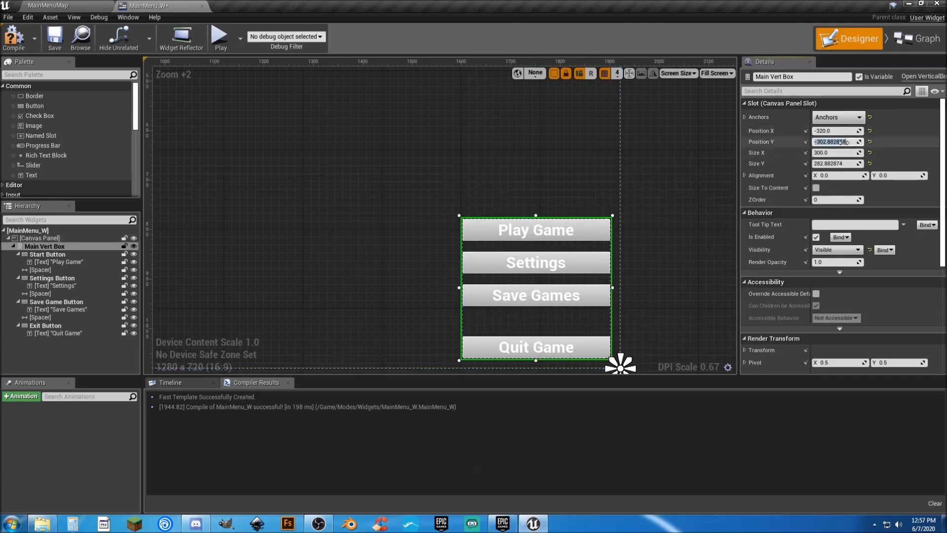
pyautogui.write('-300')
pyautogui.press('Tab')
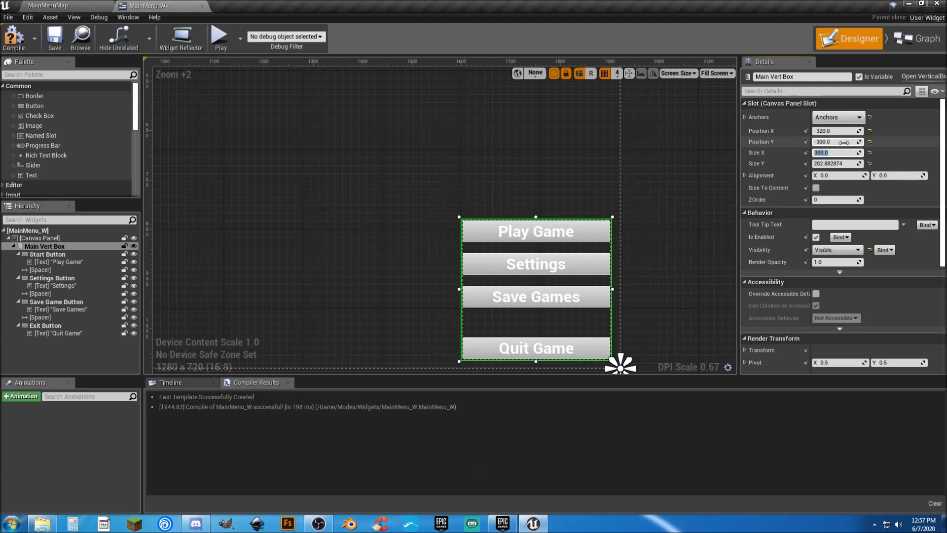
pyautogui.click(844, 163)
pyautogui.write('300')
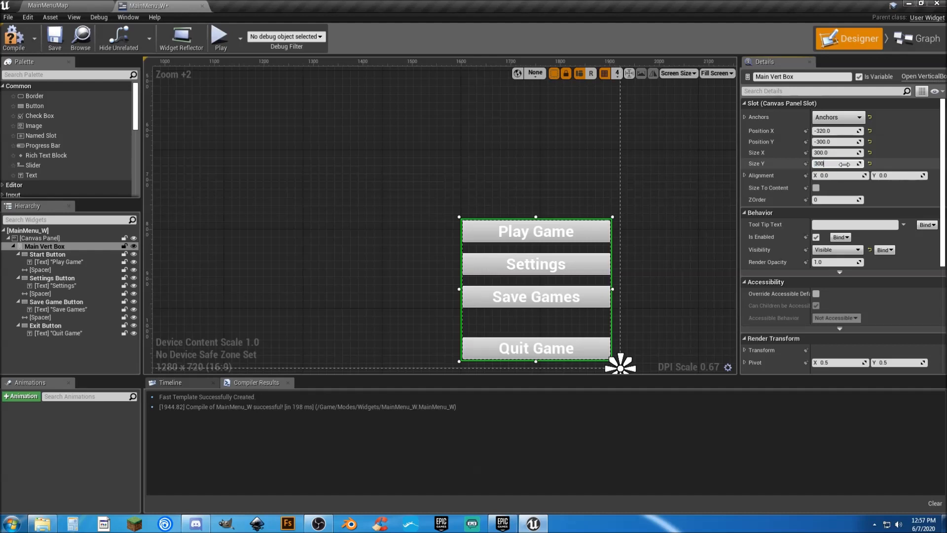
pyautogui.press('Tab')
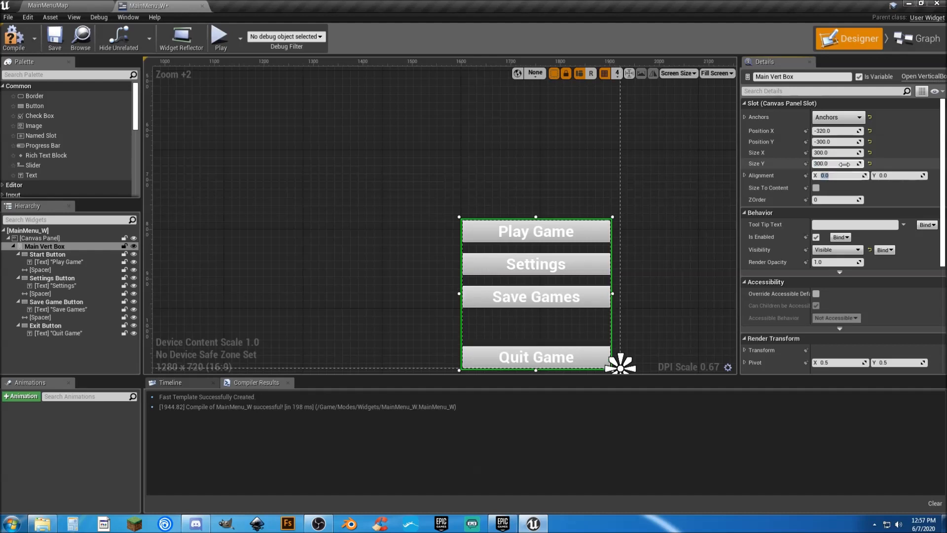
# - Set Main Vert Box's Position Y to -320, and compile and save the widget
pyautogui.click(841, 142)
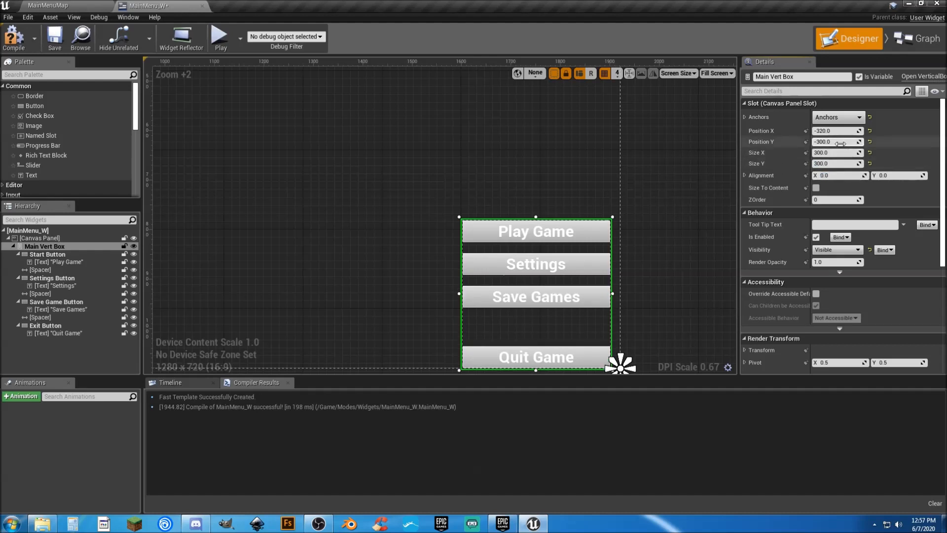
pyautogui.write('-')
pyautogui.press('Tab')
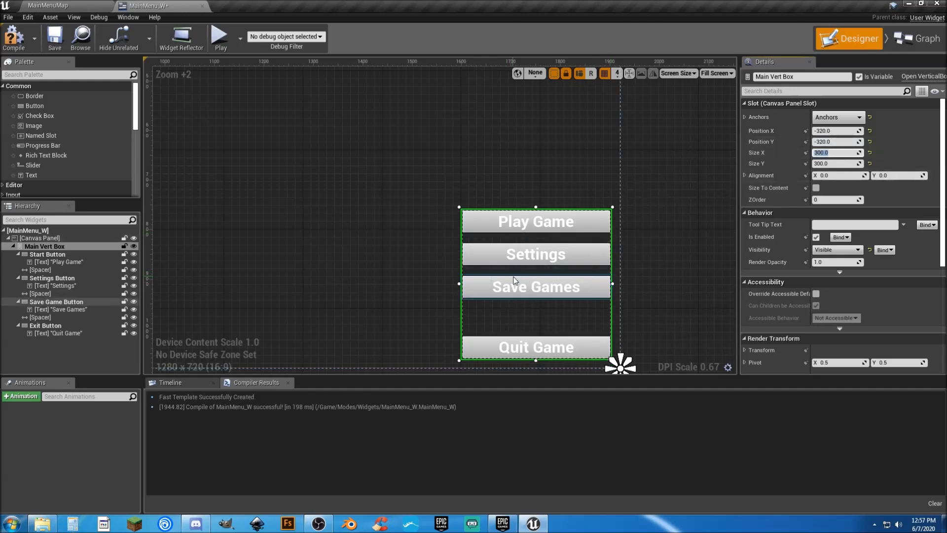
pyautogui.click(355, 266)
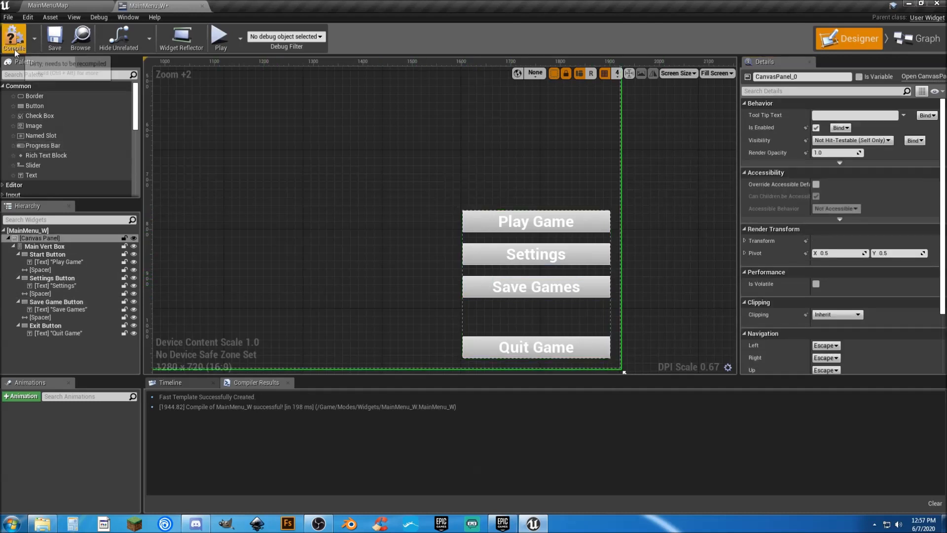
pyautogui.click(54, 37)
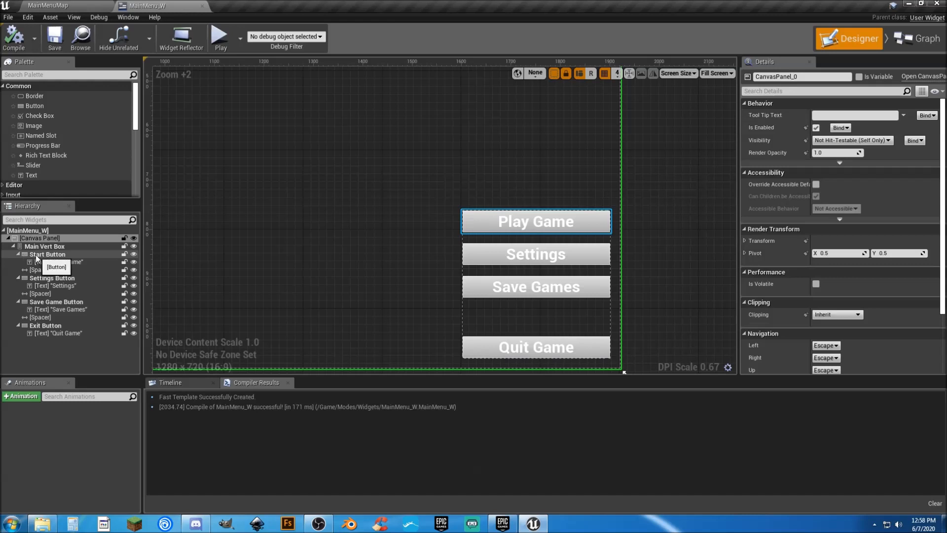
# - Delete all the default event nodes from the MainMenu_W event graph, and compile and save the widget
pyautogui.click(43, 255)
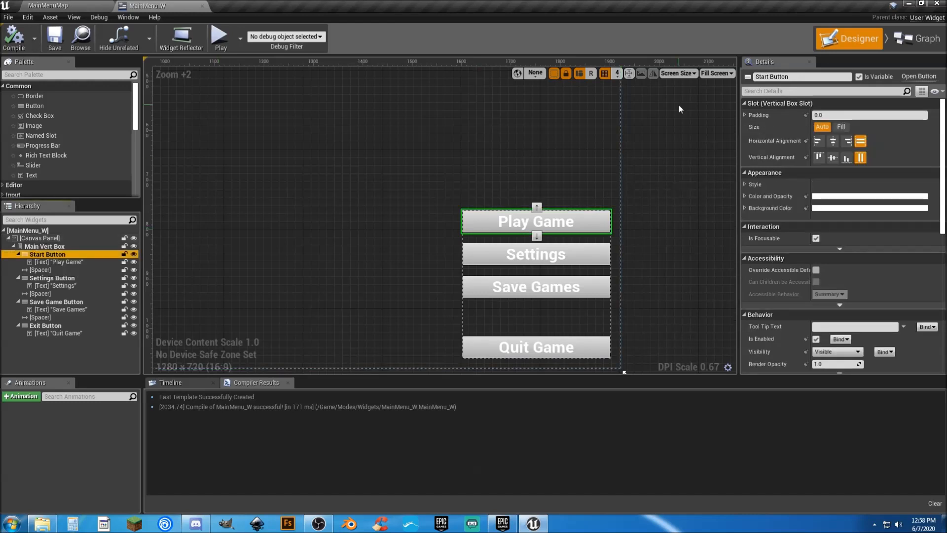
pyautogui.click(913, 38)
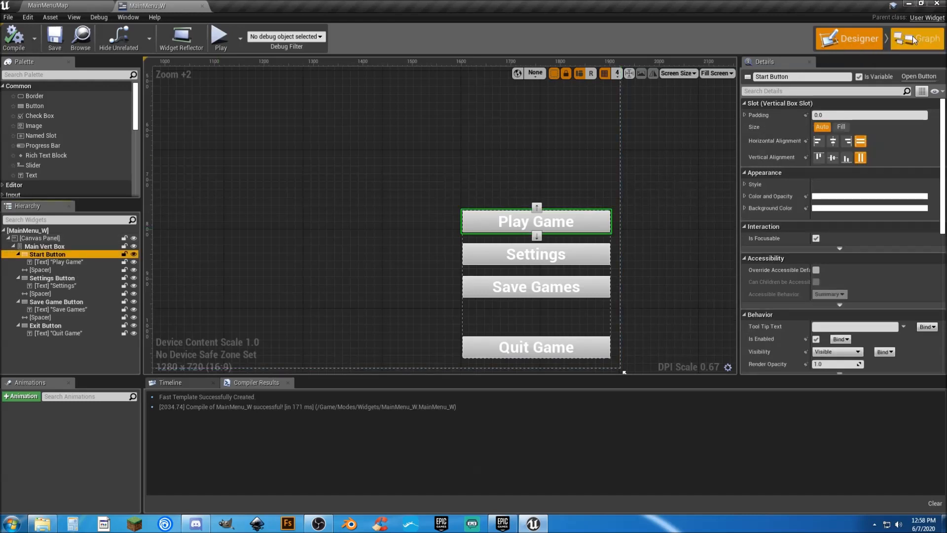
pyautogui.moveTo(654, 407); pyautogui.dragTo(498, 135)
pyautogui.press('Delete')
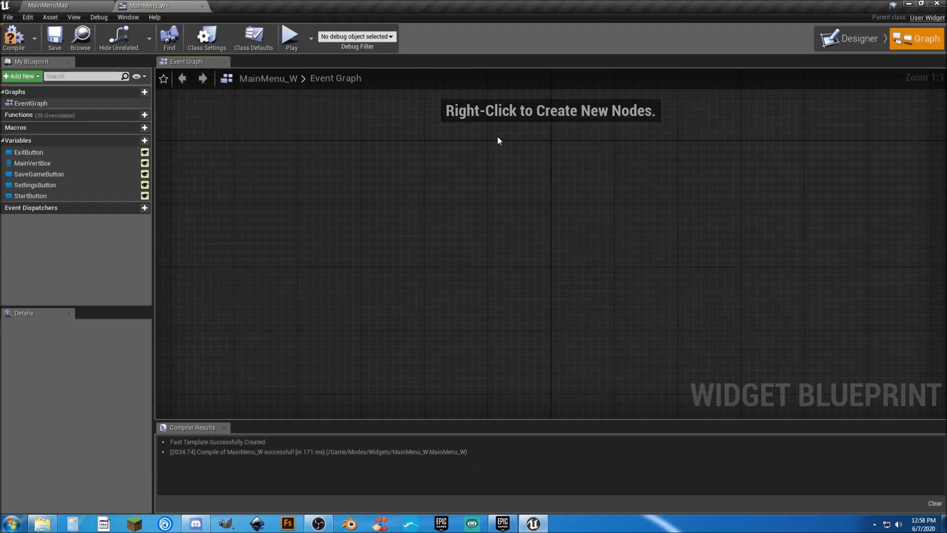
pyautogui.click(13, 37)
pyautogui.click(54, 38)
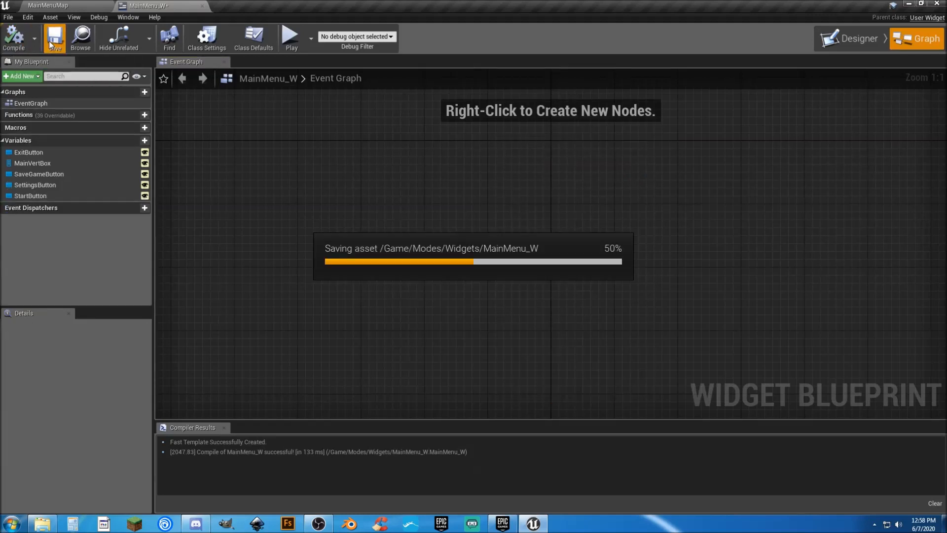
# - Check the exact name of the game level in the Maps folder and return to the MainMenu_W event graph
pyautogui.click(35, 197)
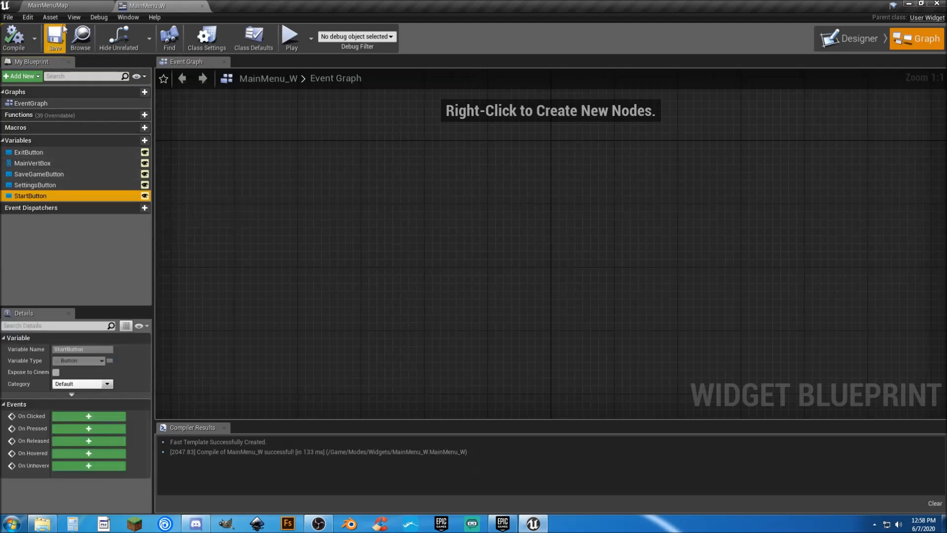
pyautogui.click(74, 6)
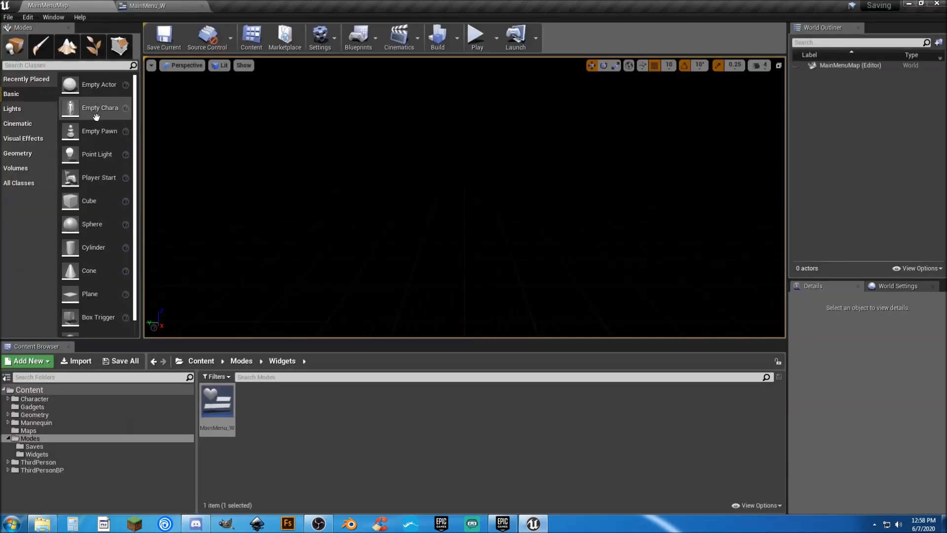
pyautogui.click(309, 439)
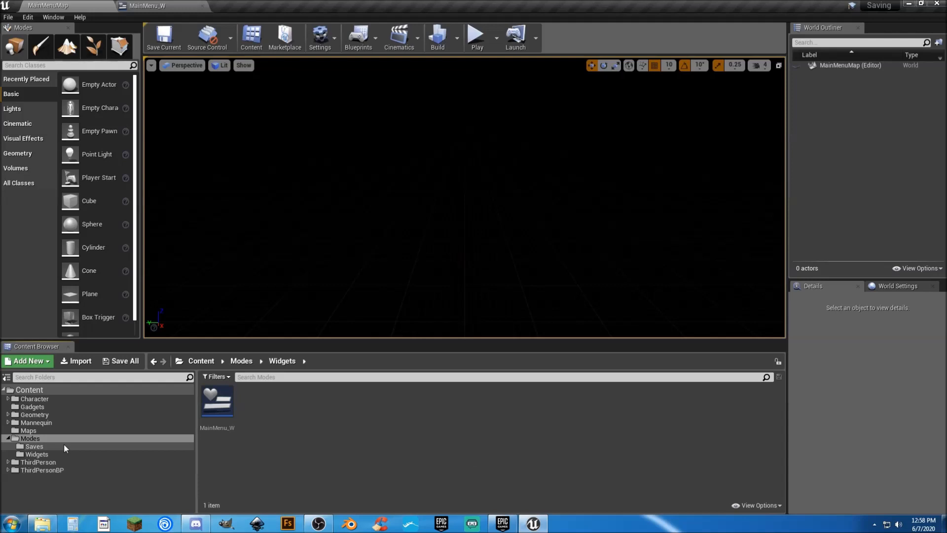
pyautogui.click(37, 430)
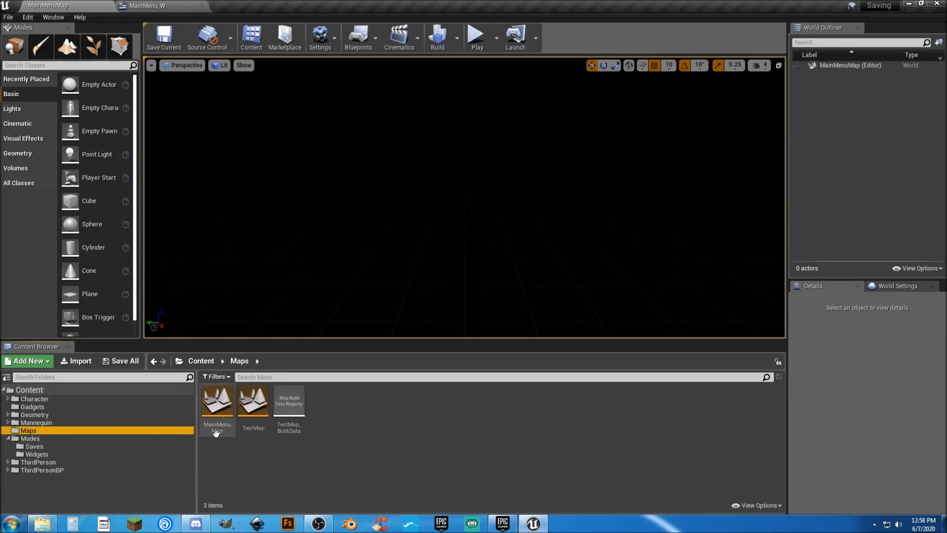
pyautogui.click(263, 428)
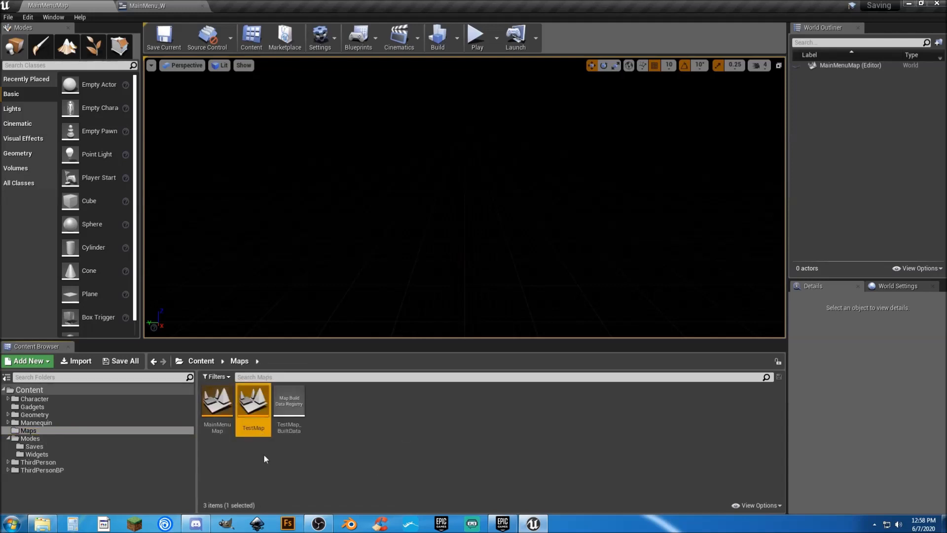
pyautogui.press('F2')
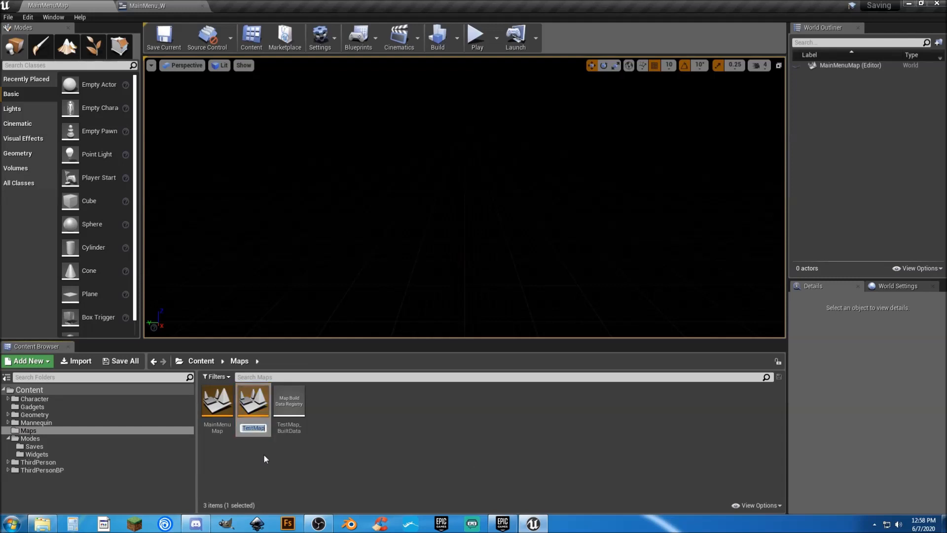
pyautogui.click(321, 446)
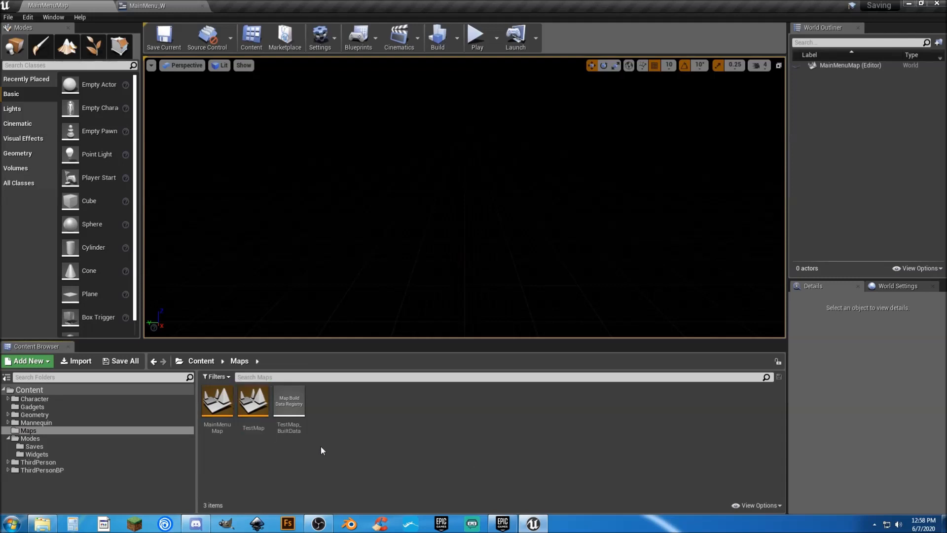
pyautogui.click(148, 5)
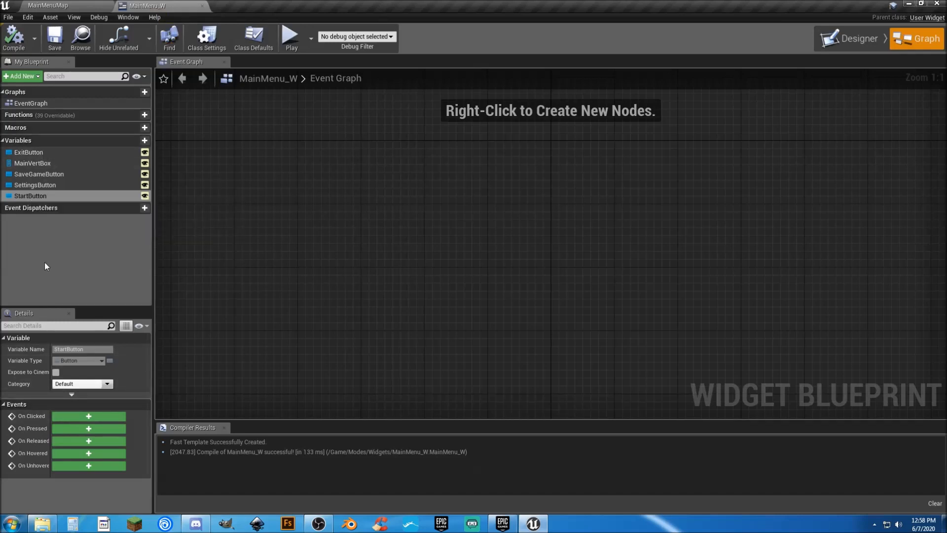
# - Add an On Clicked event for StartButton and connect an Open Level node to it
pyautogui.click(57, 415)
pyautogui.moveTo(517, 313); pyautogui.dragTo(284, 300, button='right')
pyautogui.moveTo(309, 229); pyautogui.dragTo(389, 227)
pyautogui.write('open level')
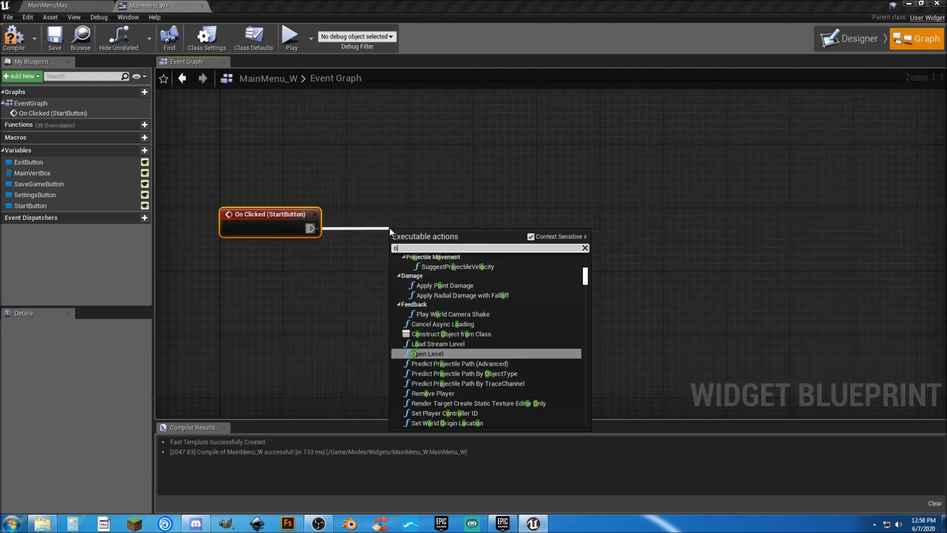
pyautogui.press('Return')
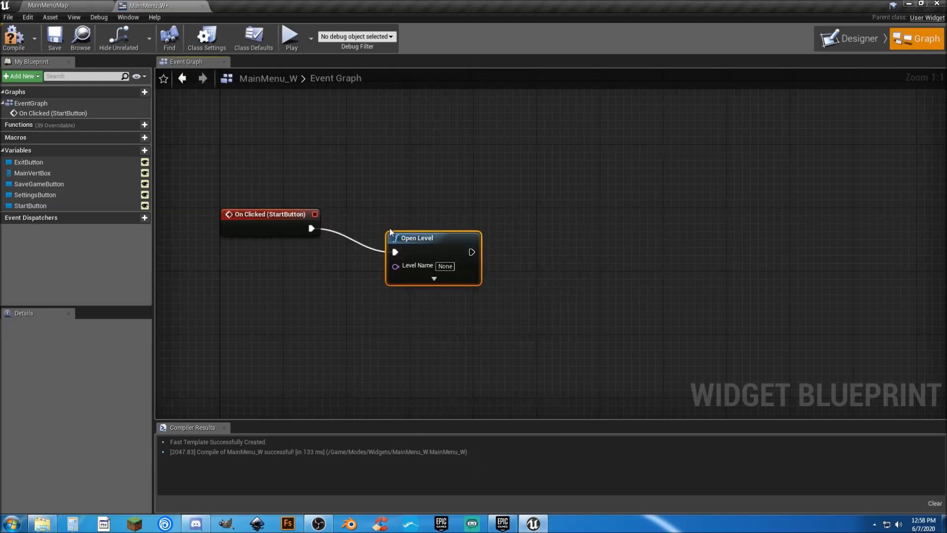
# - Set the Open Level node's Level Name to TestMap and align the node beside the StartButton event
pyautogui.click(445, 266)
pyautogui.write('TestMap')
pyautogui.moveTo(423, 242); pyautogui.dragTo(384, 218)
# - Set the Open Level node's Options to Listen, collapse its advanced settings, and compile and save the widget
pyautogui.click(399, 262)
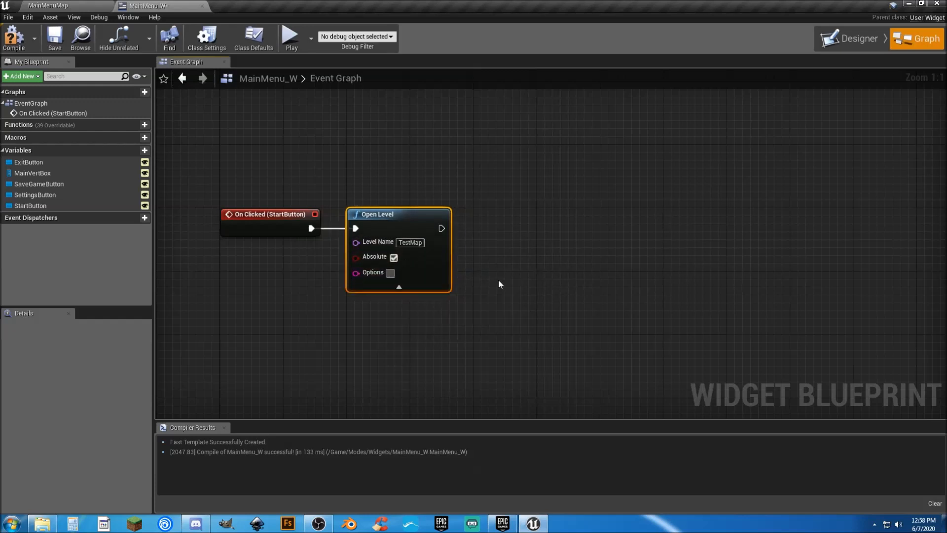
pyautogui.write('Listen')
pyautogui.press('Return')
pyautogui.click(498, 280)
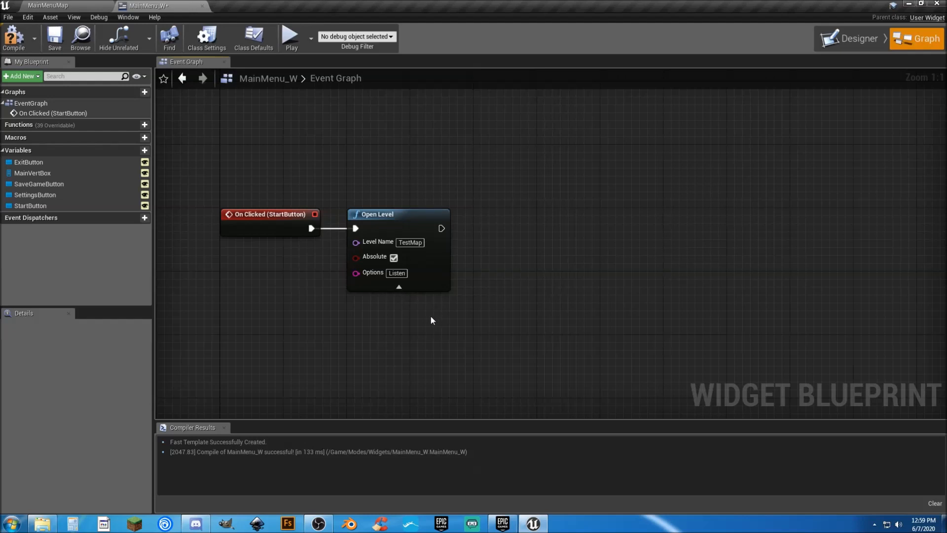
pyautogui.click(399, 287)
pyautogui.moveTo(321, 313); pyautogui.dragTo(365, 271, button='right')
pyautogui.click(13, 37)
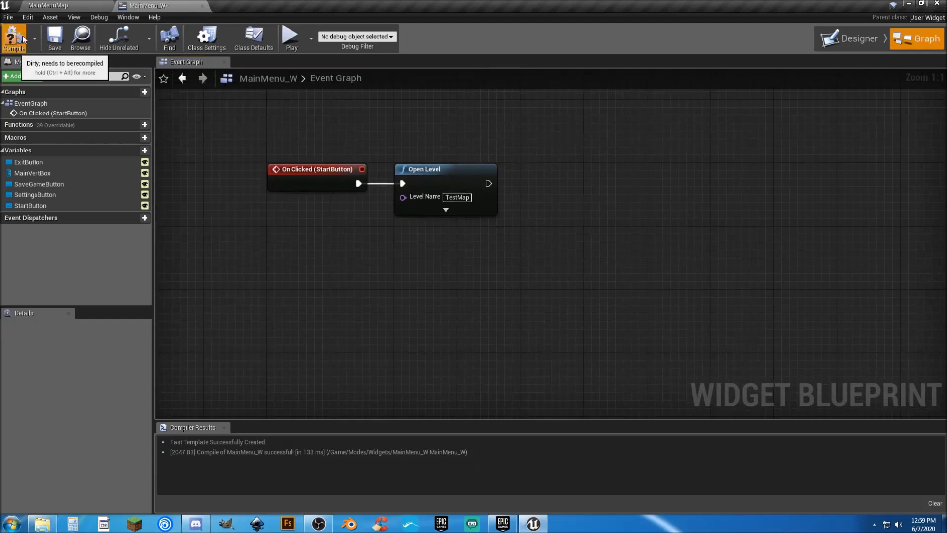
pyautogui.click(54, 37)
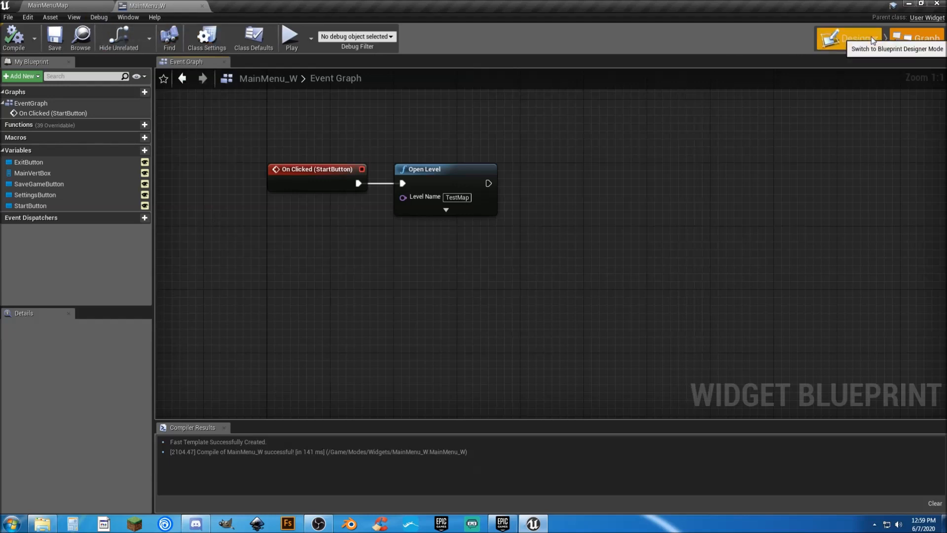
# - Add an On Clicked event for SettingsButton to the event graph
pyautogui.click(851, 38)
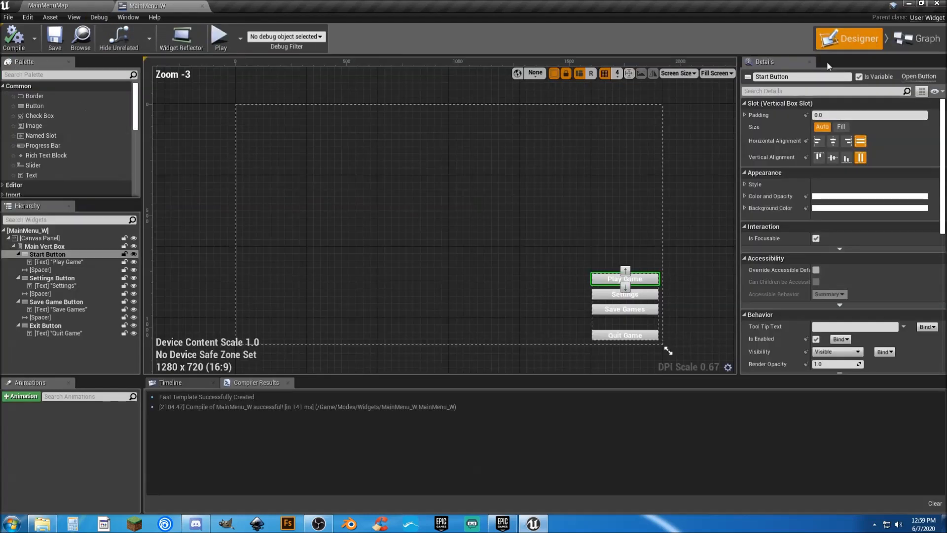
pyautogui.click(917, 33)
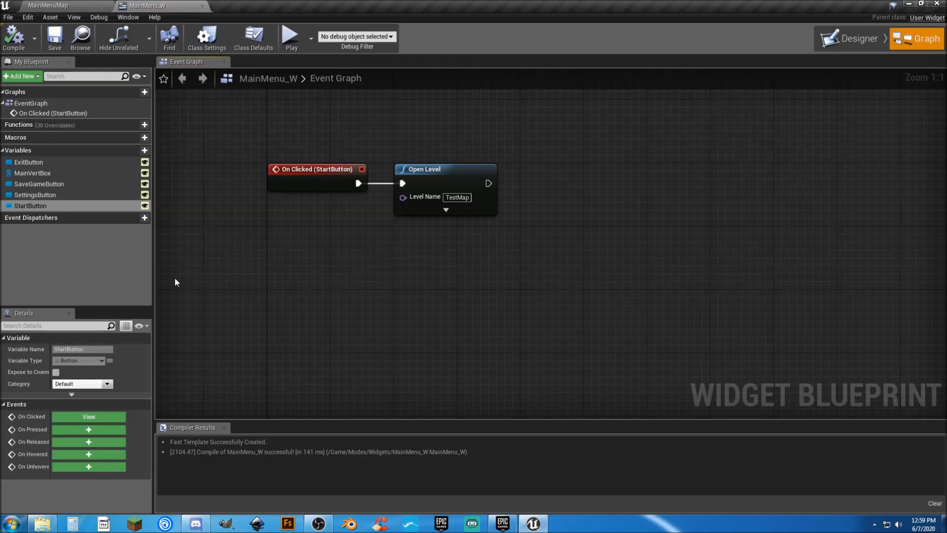
pyautogui.click(45, 196)
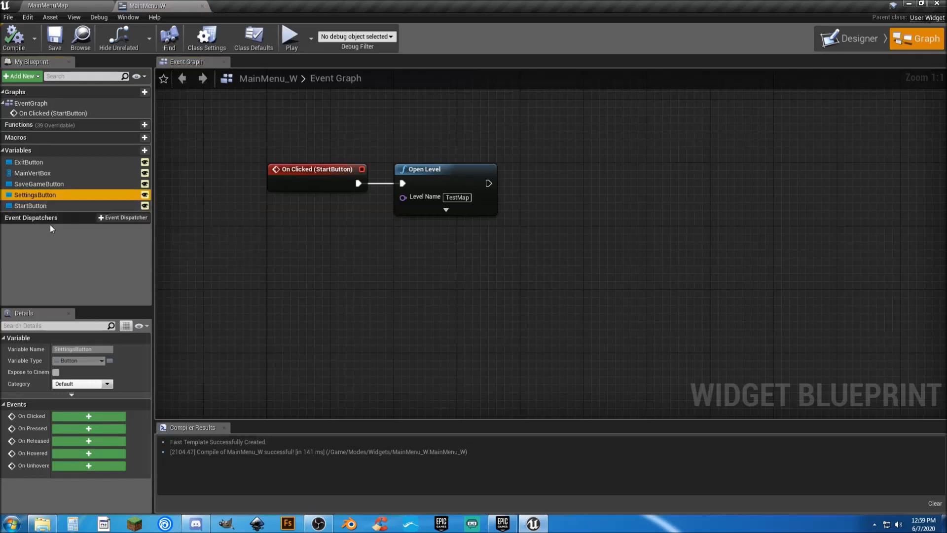
pyautogui.click(73, 416)
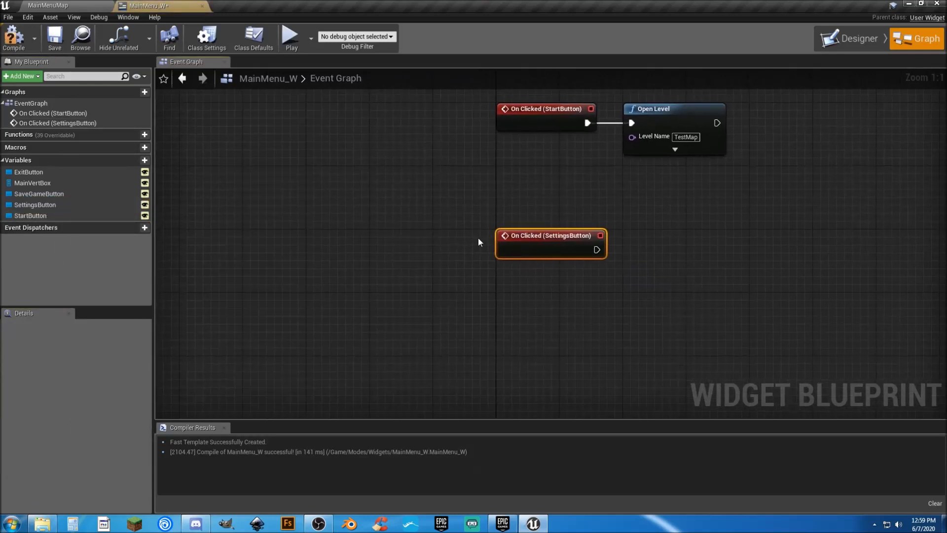
pyautogui.moveTo(569, 295); pyautogui.dragTo(452, 300, button='right')
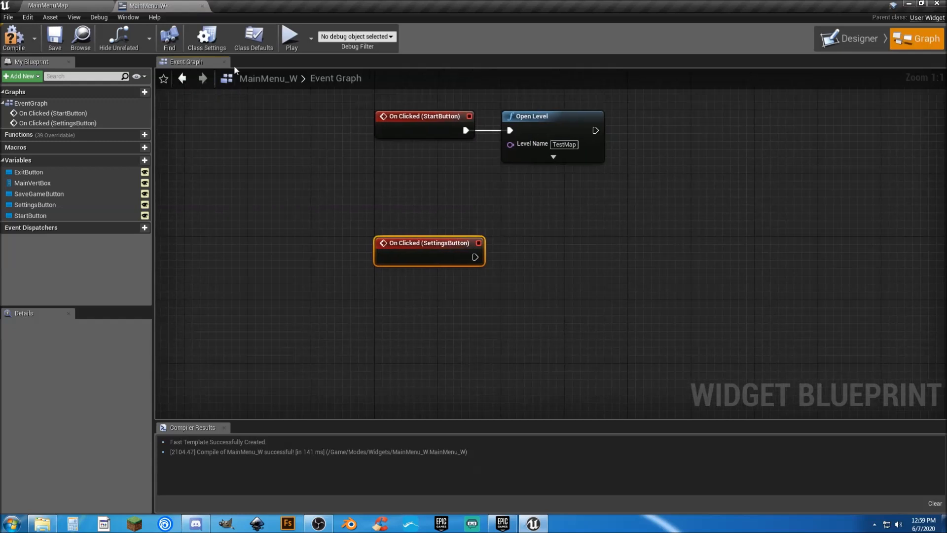
# - Add an On Clicked event for SaveGameButton to the event graph
pyautogui.click(847, 39)
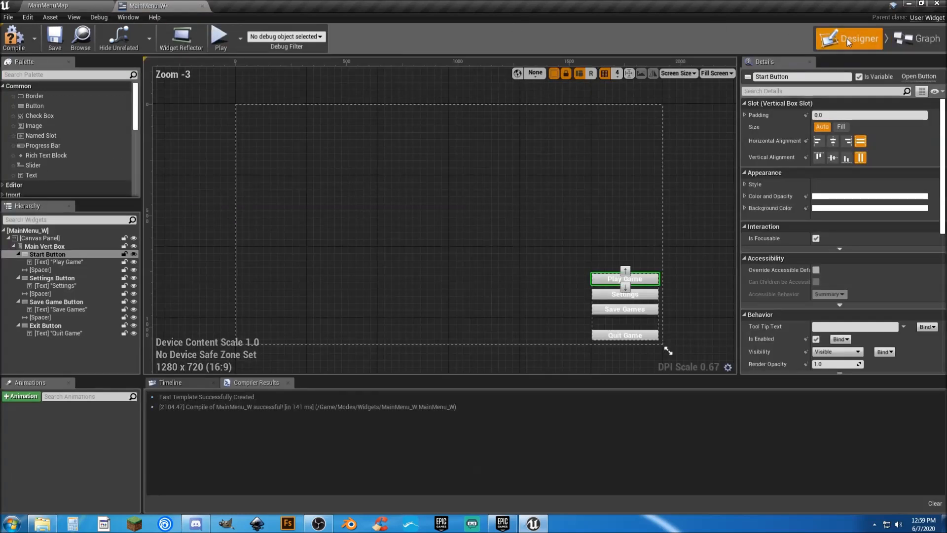
pyautogui.click(906, 38)
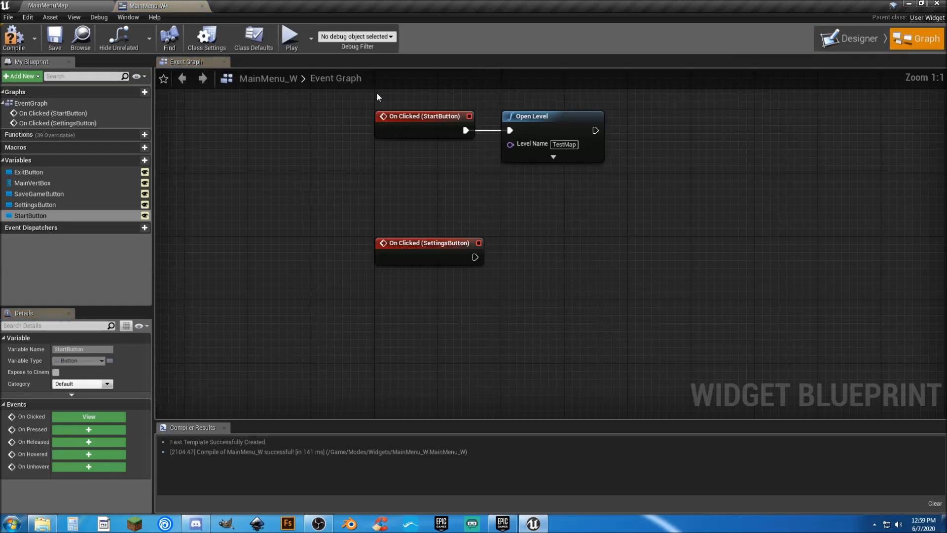
pyautogui.click(47, 194)
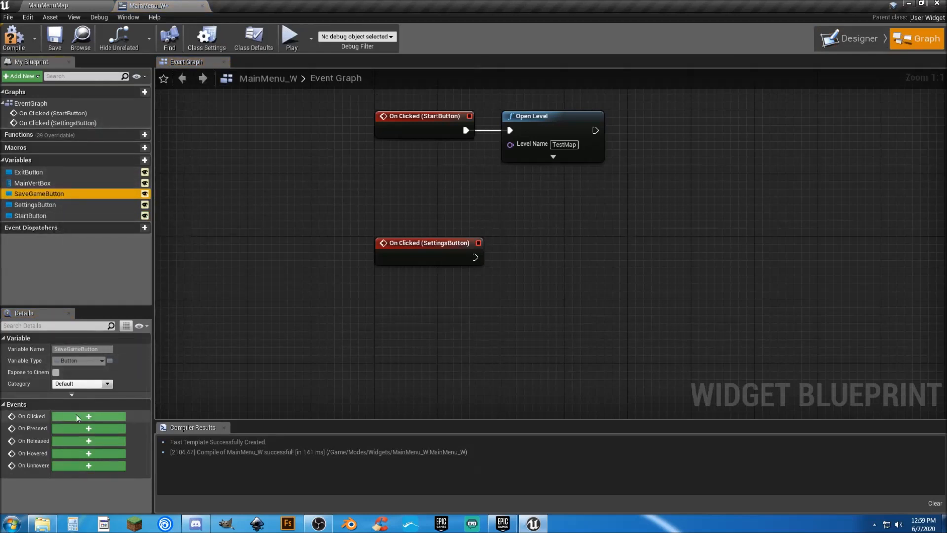
pyautogui.click(89, 415)
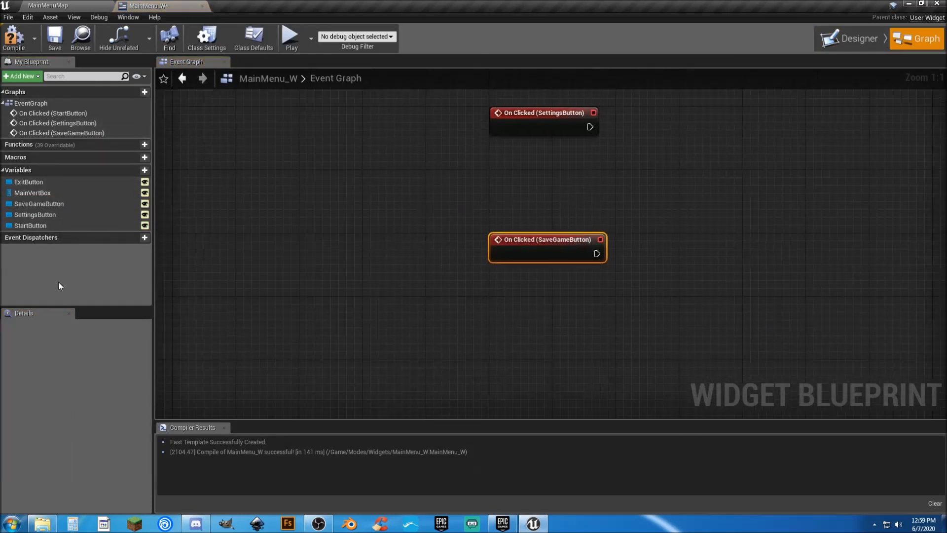
# - Add an On Clicked event for ExitButton and connect it to a Quit Game node aligned beside the event
pyautogui.click(44, 183)
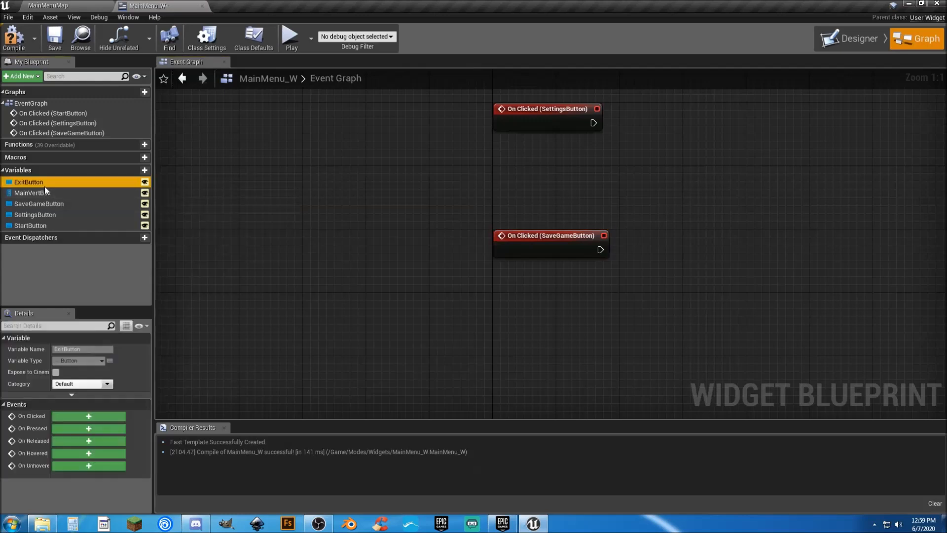
pyautogui.click(70, 416)
pyautogui.click(651, 321)
pyautogui.moveTo(653, 324); pyautogui.dragTo(386, 282, button='right')
pyautogui.moveTo(366, 248); pyautogui.dragTo(465, 250)
pyautogui.write('quit')
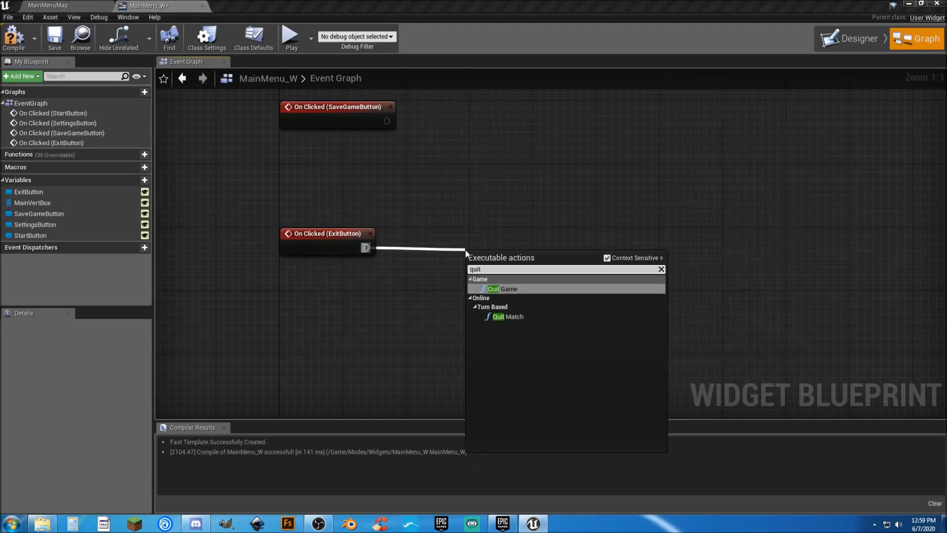
pyautogui.click(502, 288)
pyautogui.moveTo(471, 257); pyautogui.dragTo(415, 235)
pyautogui.click(339, 316)
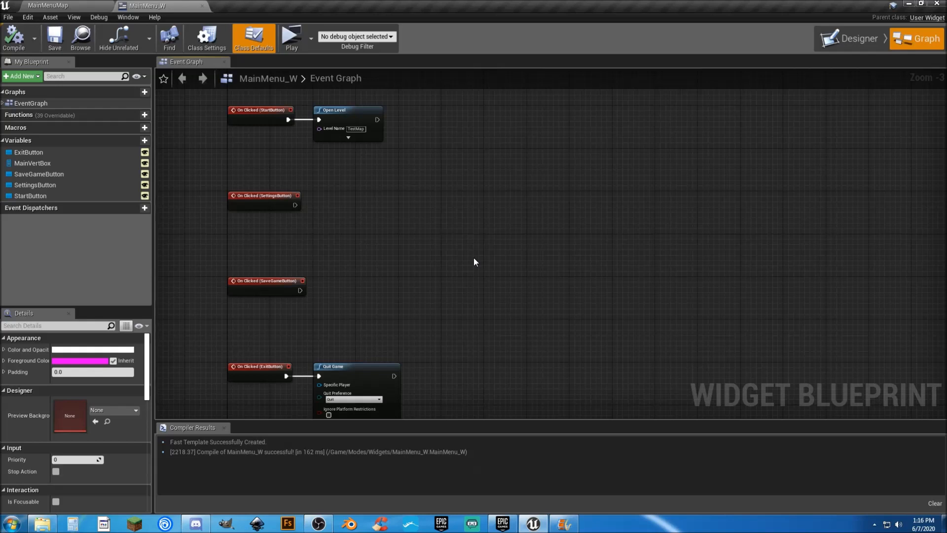
# - Close the widget blueprint and start a new Blueprint Class in the Modes folder
pyautogui.click(203, 6)
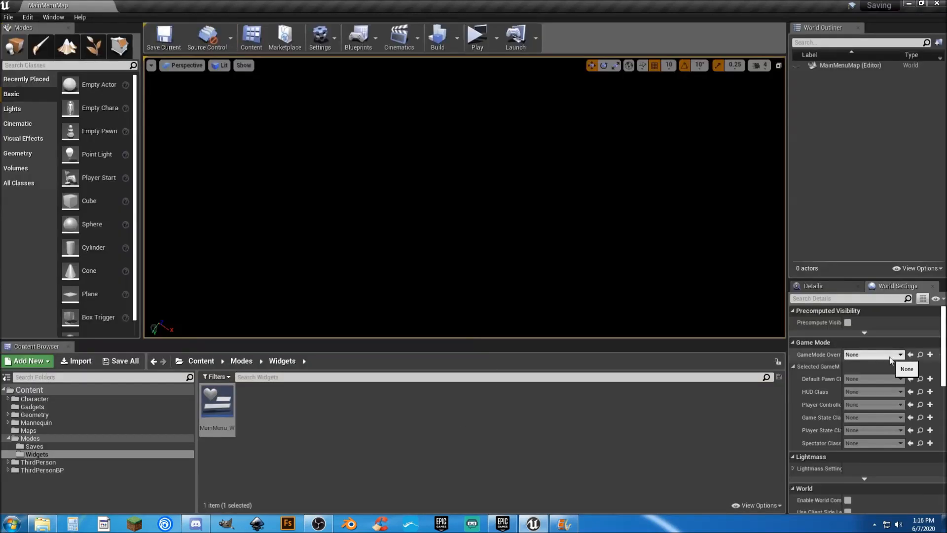
pyautogui.click(296, 439)
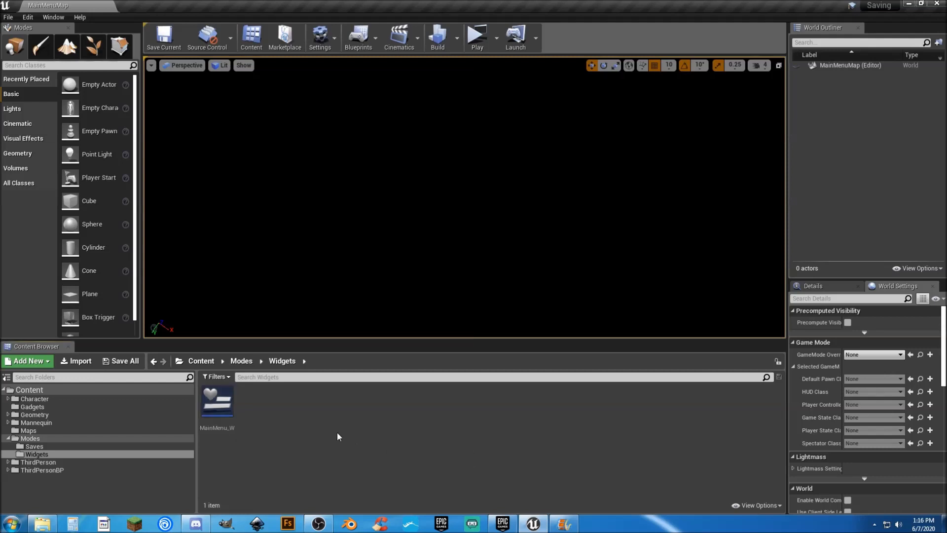
pyautogui.click(50, 437)
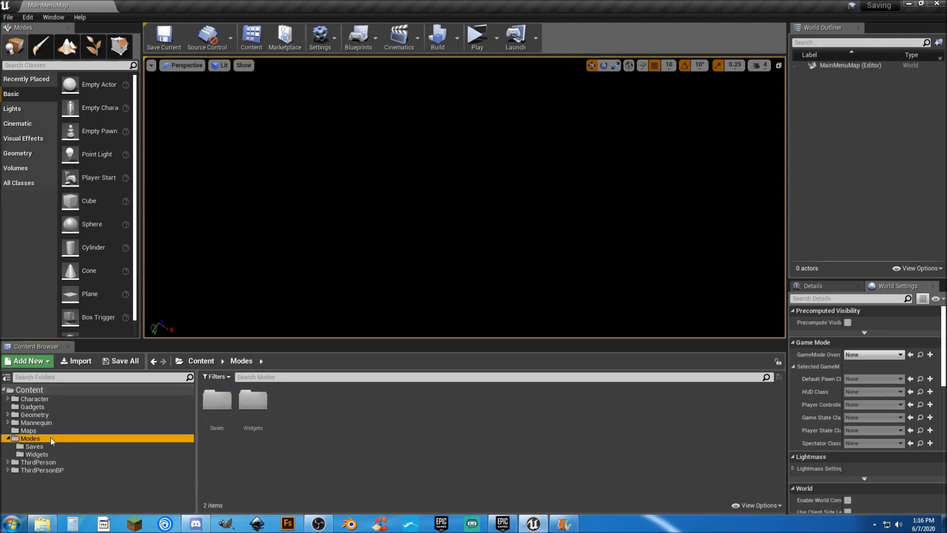
pyautogui.click(302, 408)
pyautogui.rightClick(302, 408)
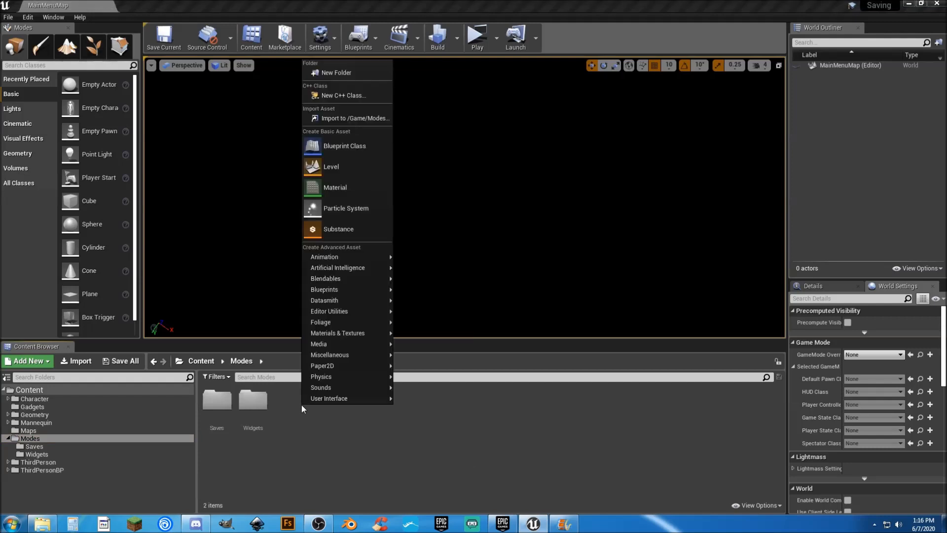
pyautogui.moveTo(314, 400)
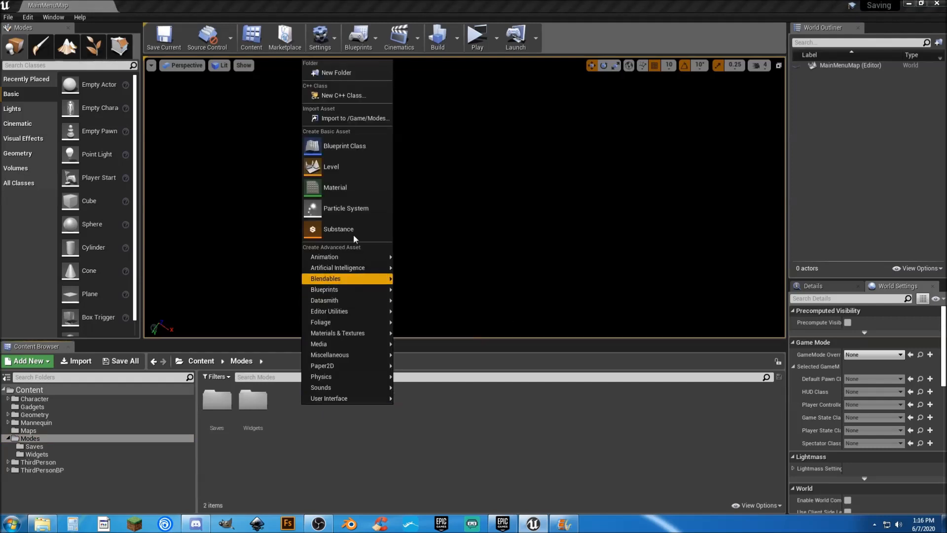
pyautogui.click(352, 151)
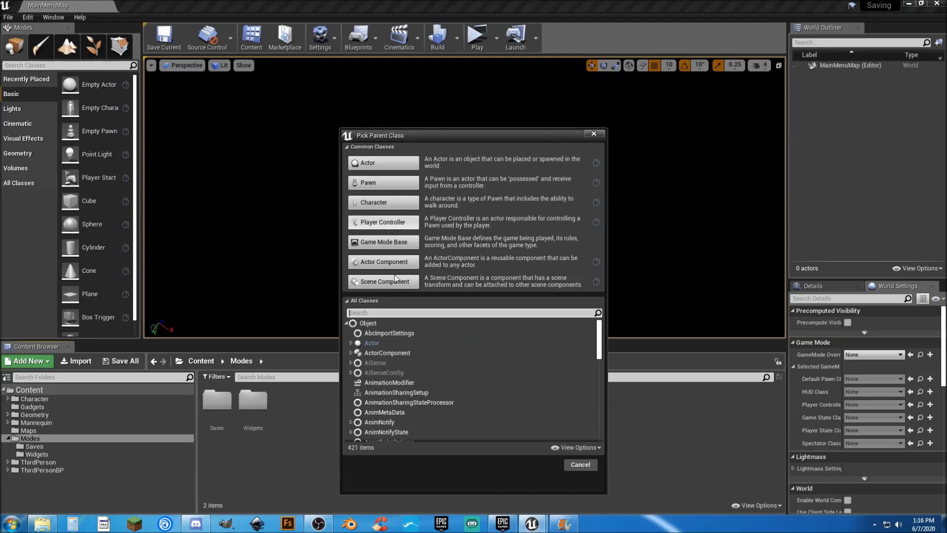
# - Choose GameMode as the parent class and name the new blueprint MainMenu_GM
pyautogui.click(347, 323)
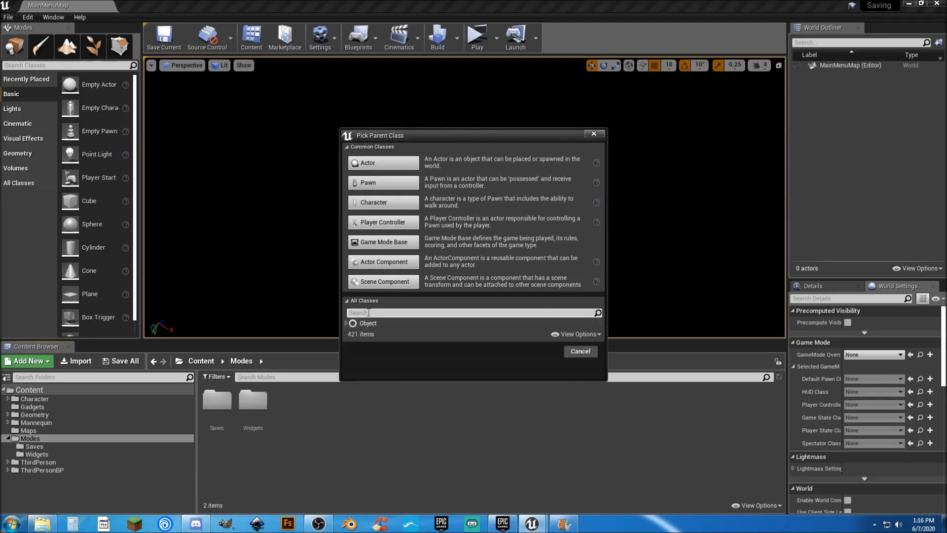
pyautogui.click(347, 323)
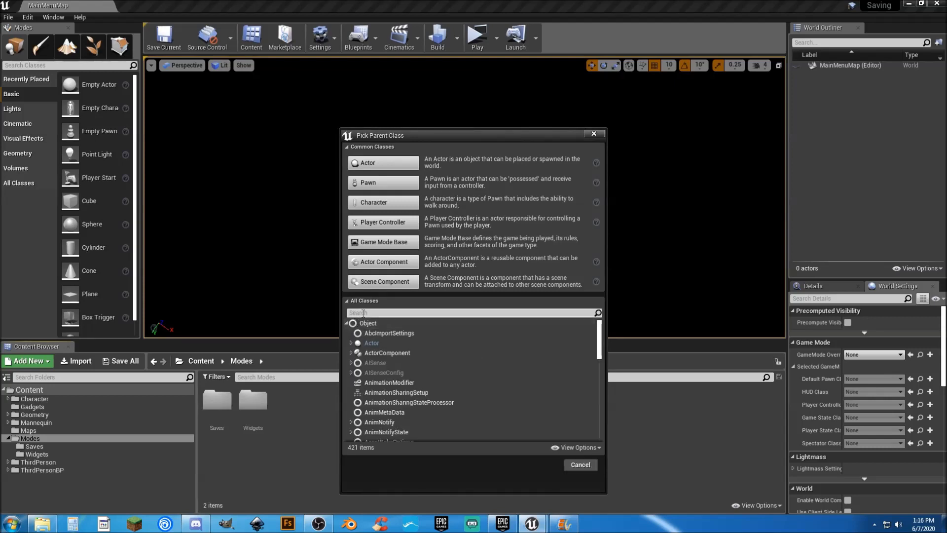
pyautogui.write('game')
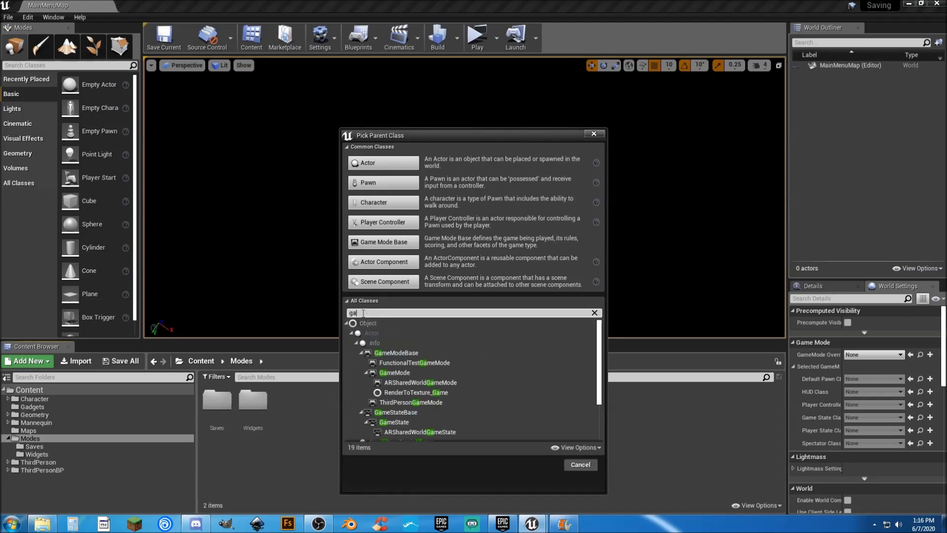
pyautogui.write('mode')
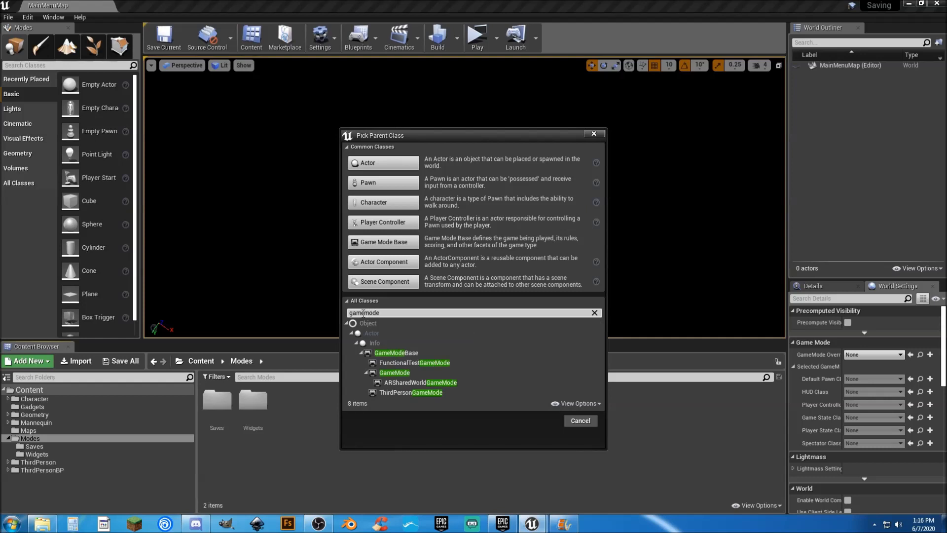
pyautogui.click(406, 374)
pyautogui.click(549, 421)
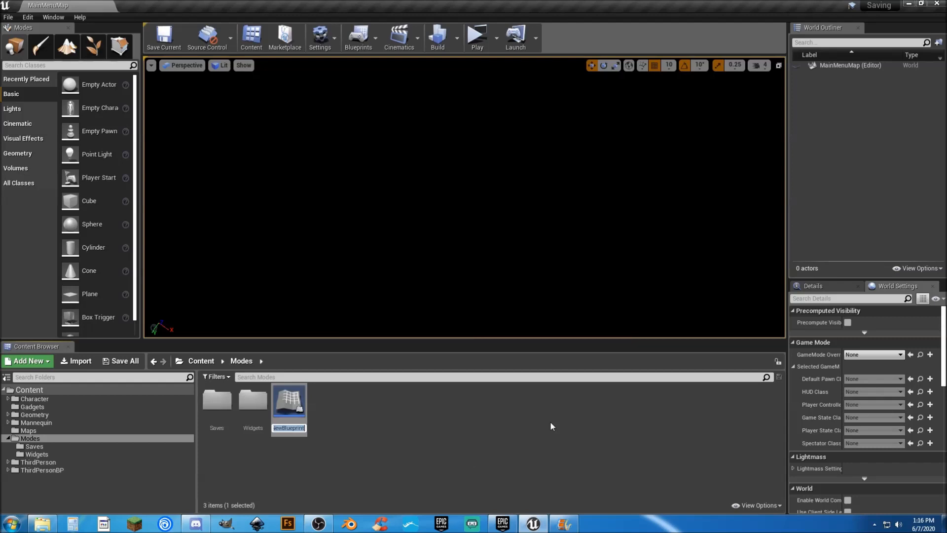
pyautogui.write('MainMenu_GM')
pyautogui.press('Return')
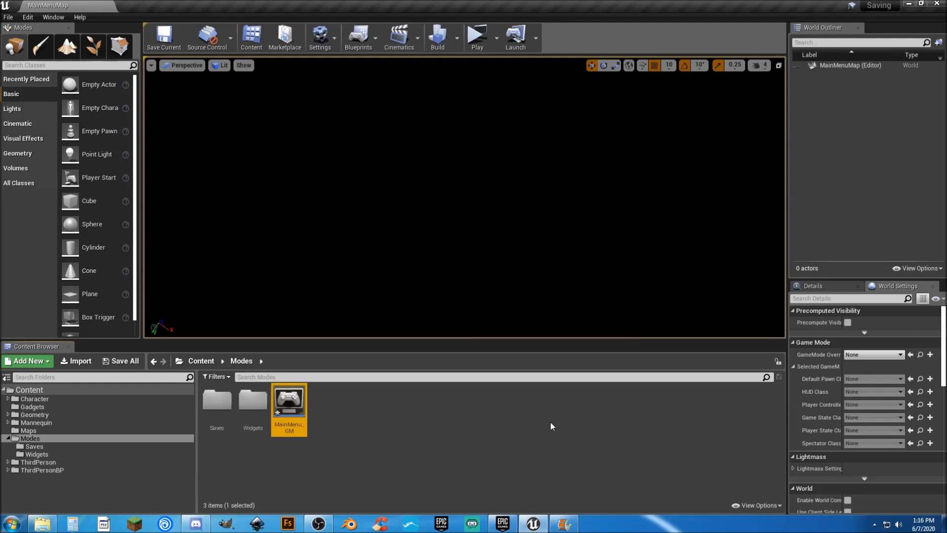
# - Set the Default Pawn Class of MainMenu_GM to None, then save and close the blueprint
pyautogui.press('Return')
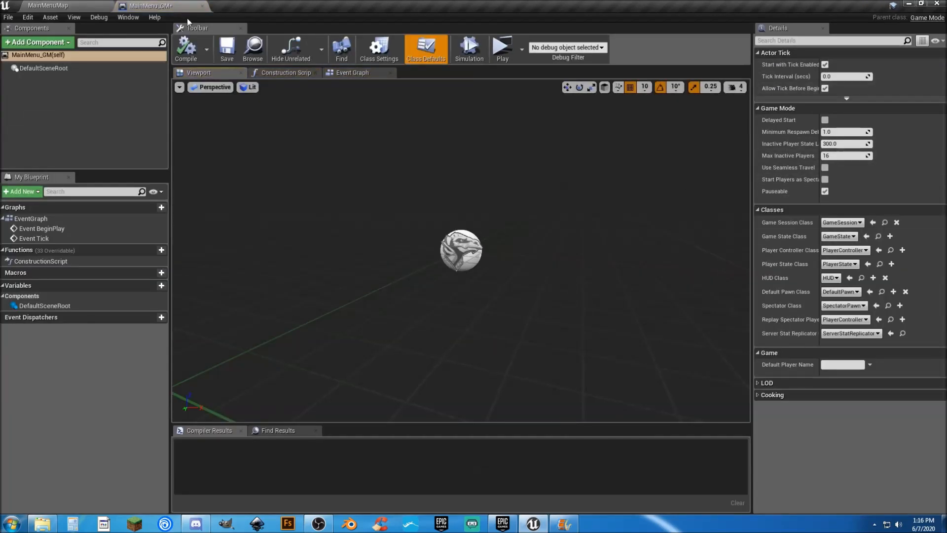
pyautogui.click(201, 5)
pyautogui.doubleClick(295, 402)
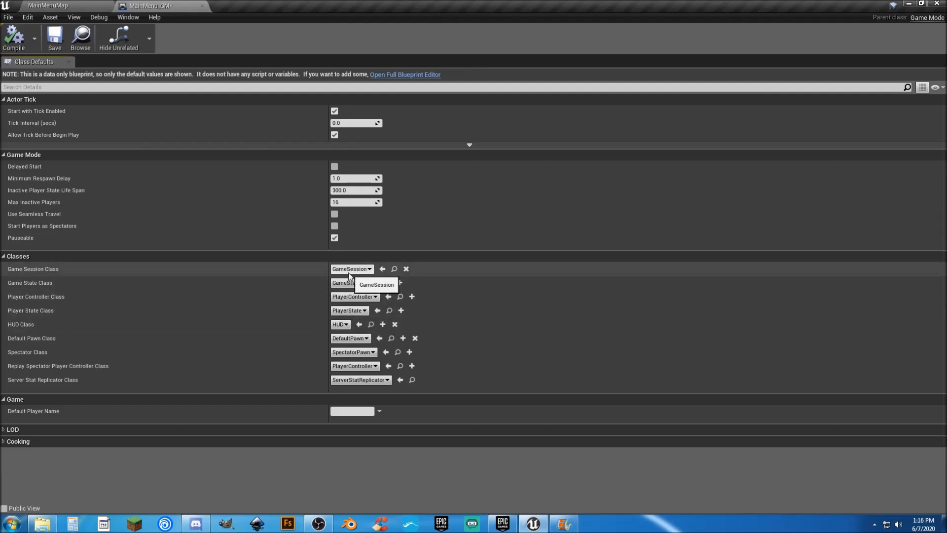
pyautogui.click(348, 337)
pyautogui.click(361, 359)
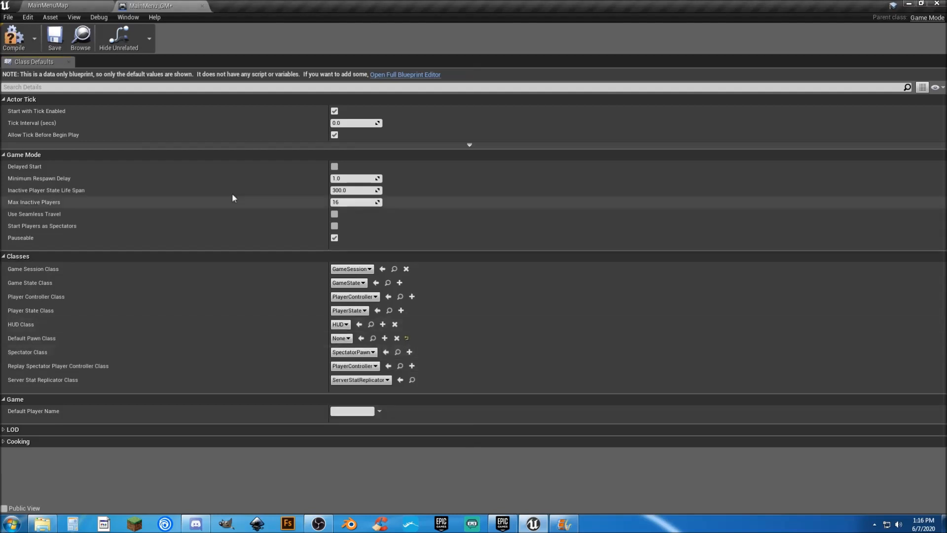
pyautogui.click(45, 39)
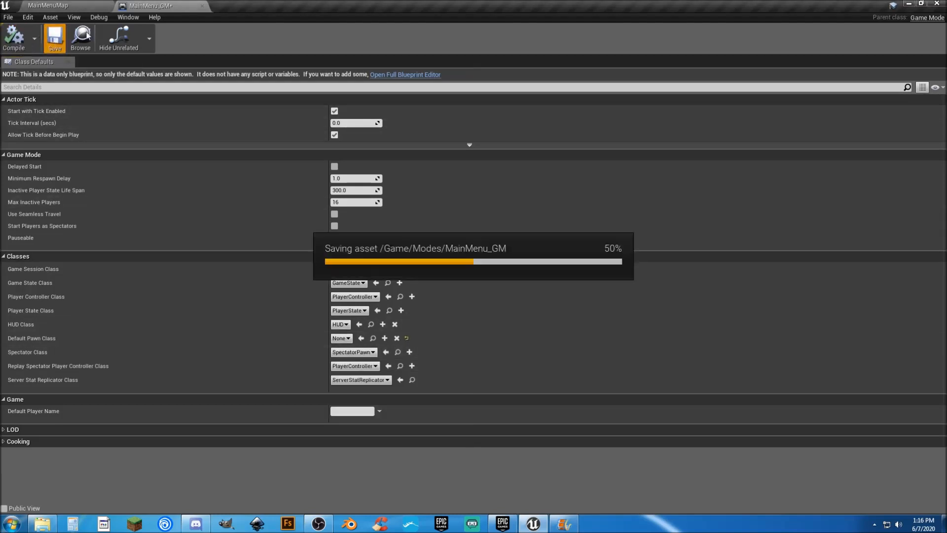
pyautogui.click(201, 6)
pyautogui.click(636, 432)
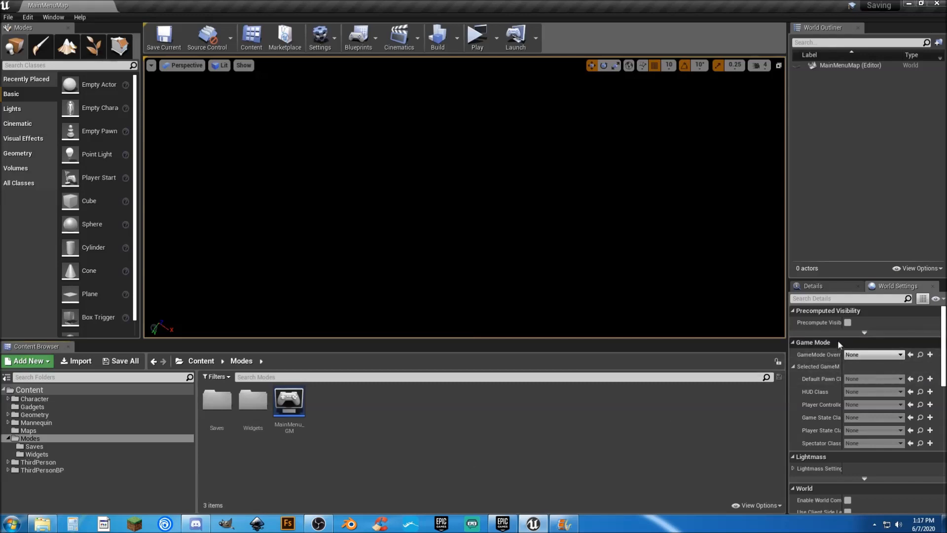
# - Set the level's GameMode Override to MainMenu_GM and save MainMenuMap
pyautogui.click(878, 355)
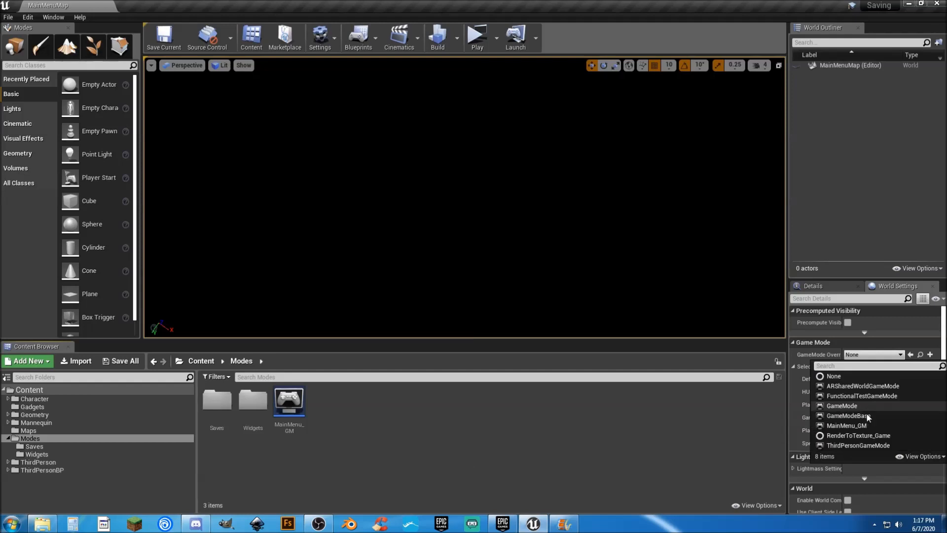
pyautogui.click(861, 427)
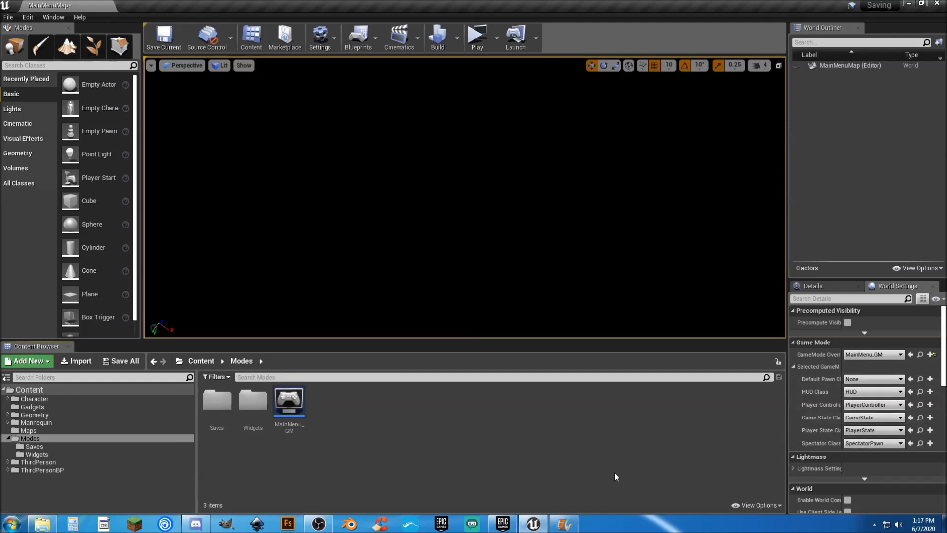
pyautogui.click(121, 361)
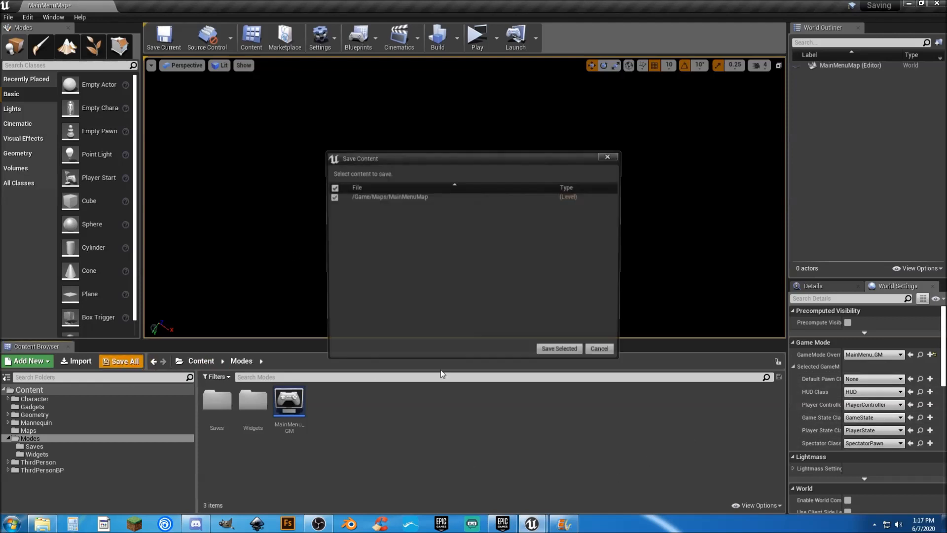
pyautogui.click(553, 355)
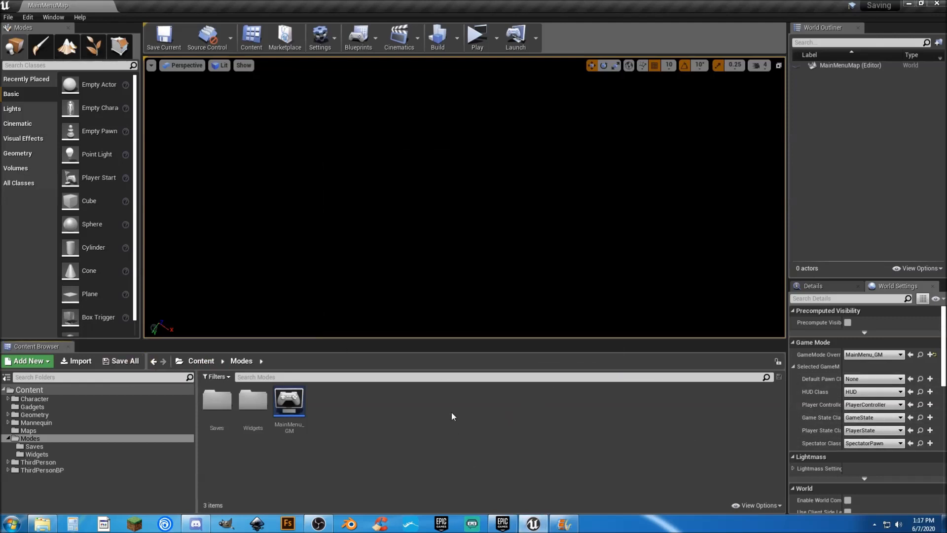
# - In the MainMenuMap level blueprint, connect Event BeginPlay to a Create Widget node with MainMenu_W as its class
pyautogui.click(366, 39)
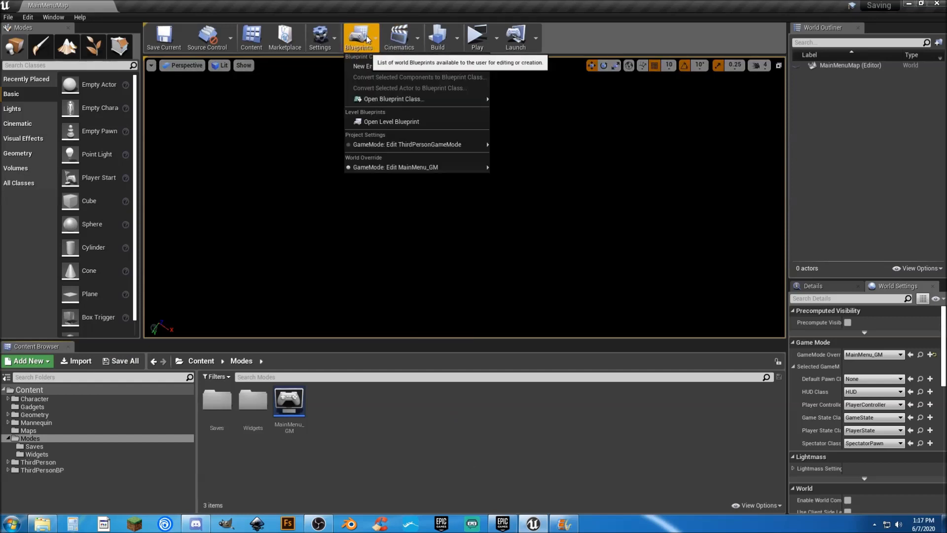
pyautogui.click(394, 123)
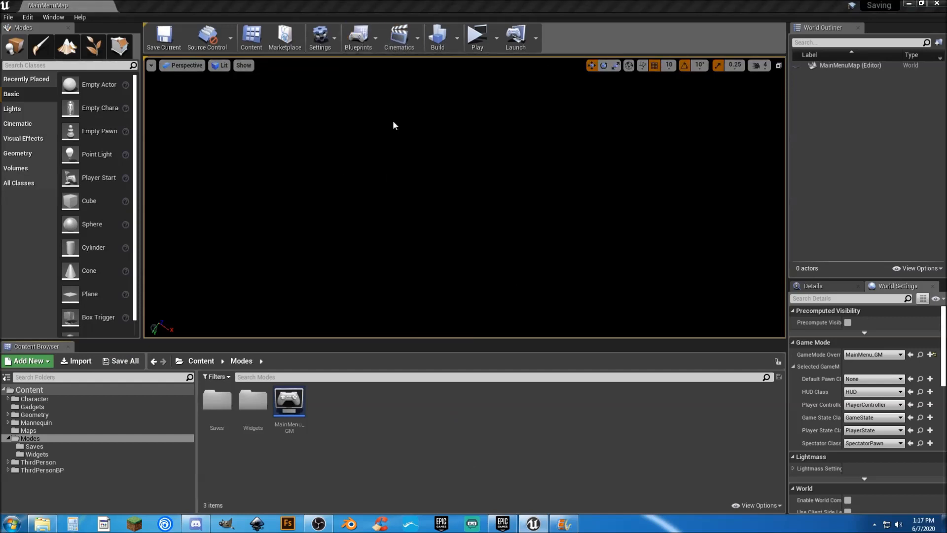
pyautogui.scroll(3, 310, 261)
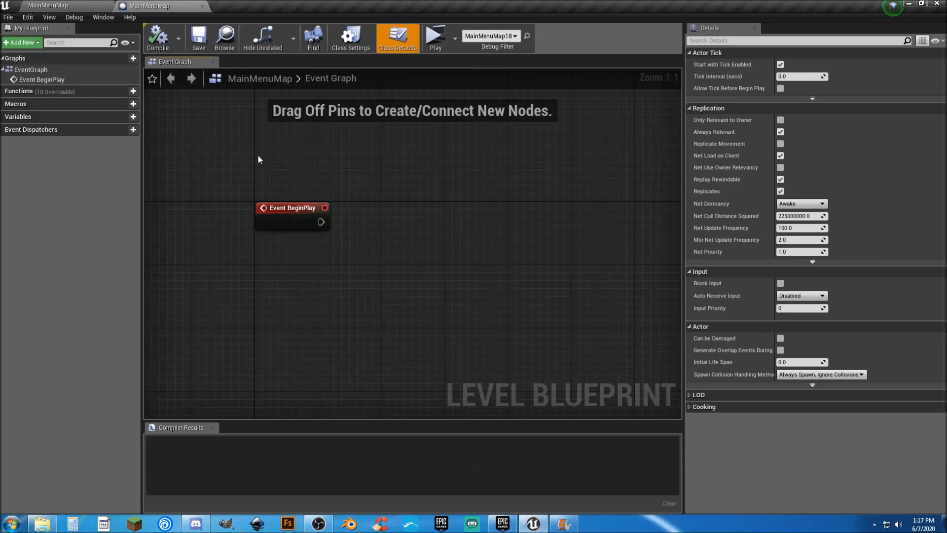
pyautogui.moveTo(330, 218); pyautogui.dragTo(396, 225)
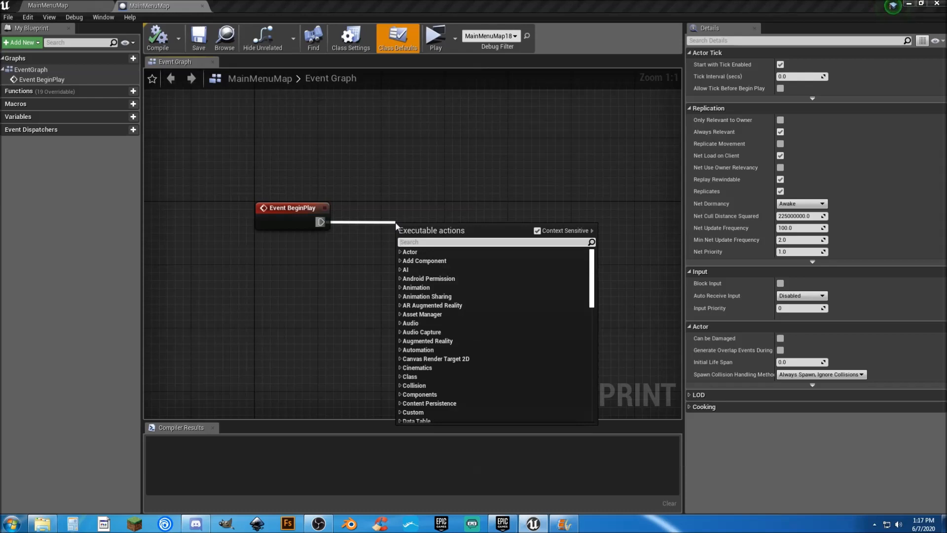
pyautogui.write('createwi')
pyautogui.press('Return')
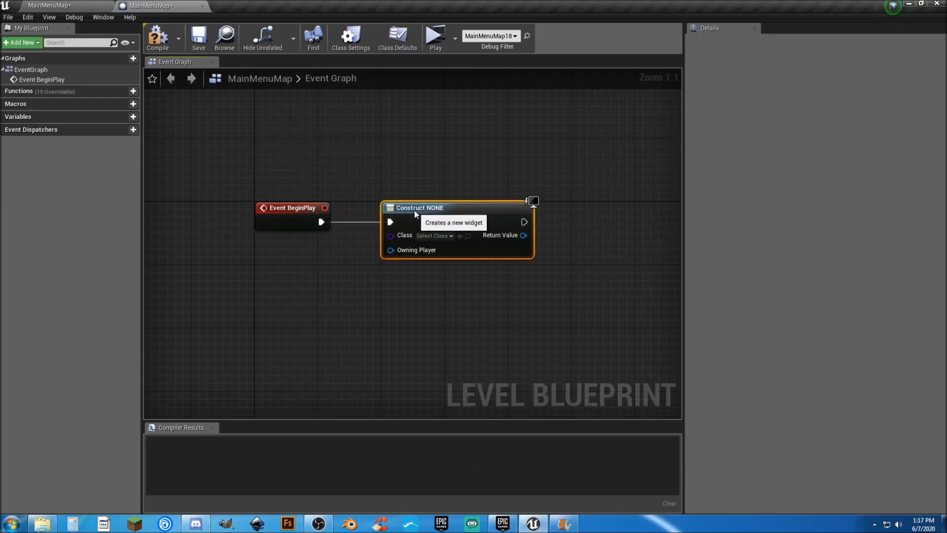
pyautogui.click(433, 235)
pyautogui.click(473, 282)
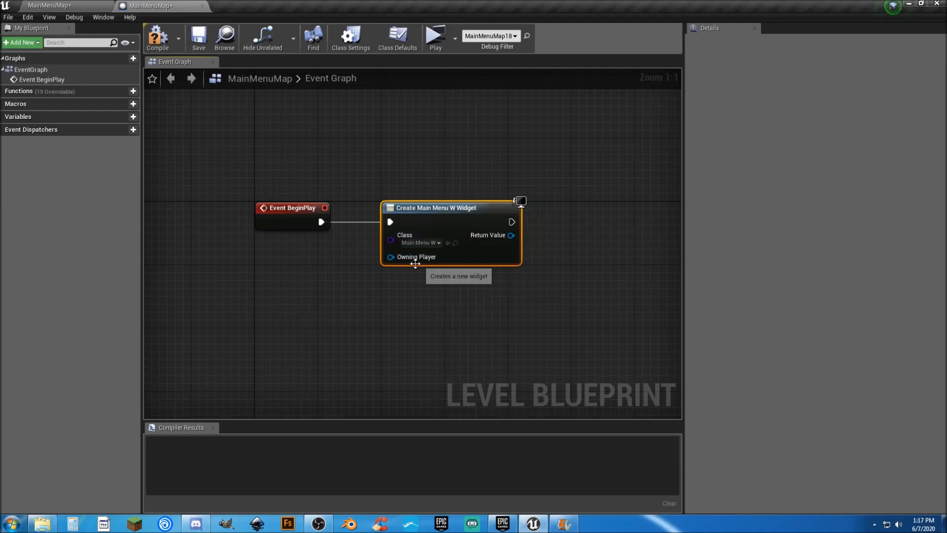
# - Feed the widget node's Owning Player from a Get Player Controller node placed below Event BeginPlay
pyautogui.moveTo(390, 257); pyautogui.dragTo(360, 286)
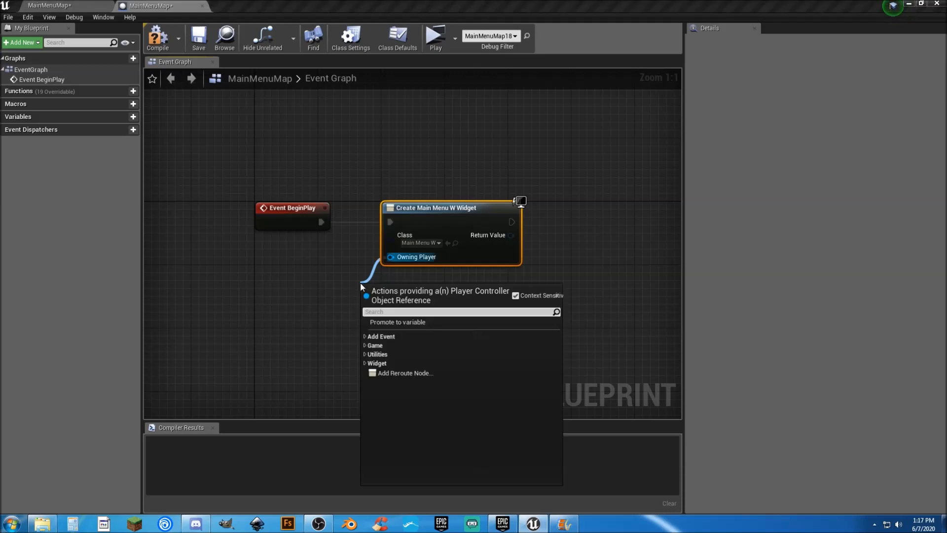
pyautogui.write('getpl')
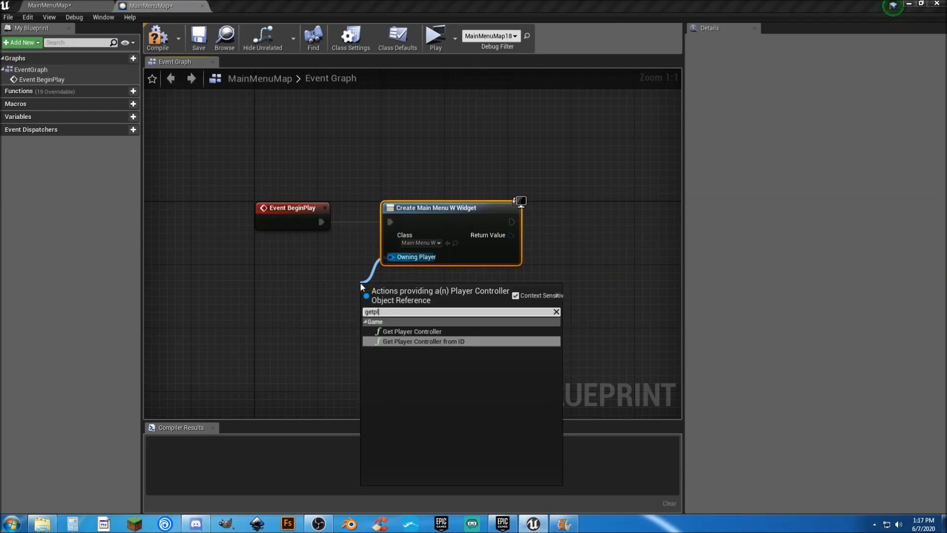
pyautogui.press('Up')
pyautogui.press('Return')
pyautogui.moveTo(359, 282); pyautogui.dragTo(270, 275)
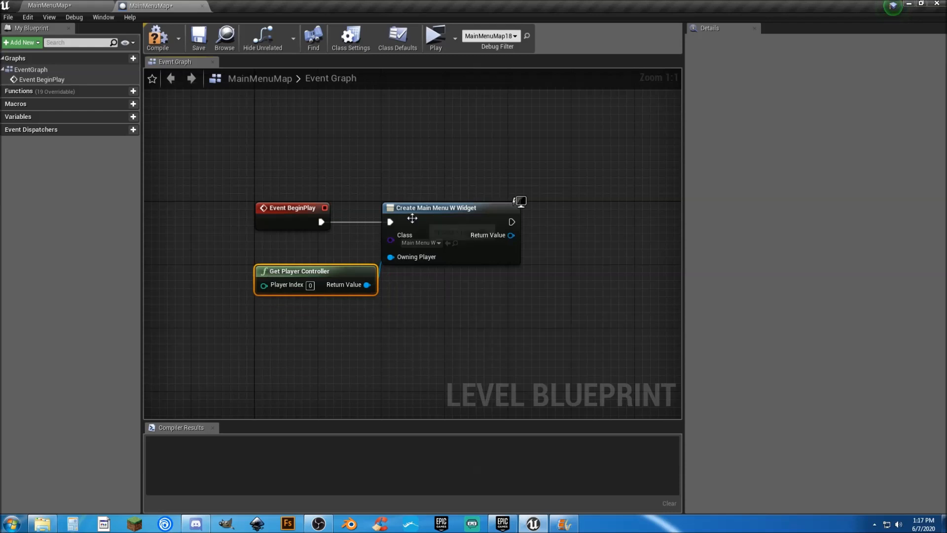
# - Add an Add to Viewport node from the created widget's Return Value and line it up beside the Create Widget node
pyautogui.moveTo(514, 235); pyautogui.dragTo(545, 235)
pyautogui.write('addto')
pyautogui.press('Return')
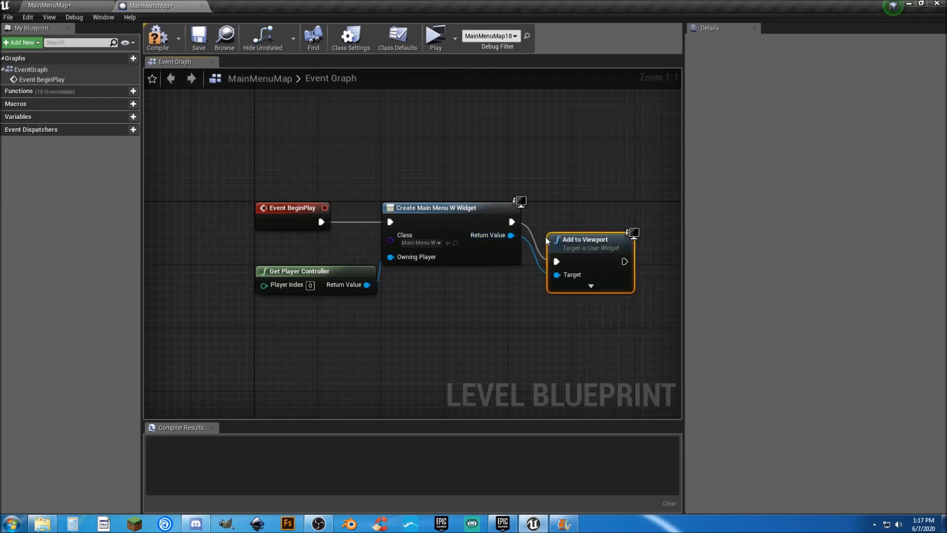
pyautogui.moveTo(585, 227); pyautogui.dragTo(585, 206)
pyautogui.click(581, 280)
# - Add a Set Input Mode UI Only node from the Get Player Controller's Return Value and place it beside Add to Viewport
pyautogui.moveTo(581, 279); pyautogui.dragTo(498, 272, button='right')
pyautogui.moveTo(285, 276); pyautogui.dragTo(469, 288)
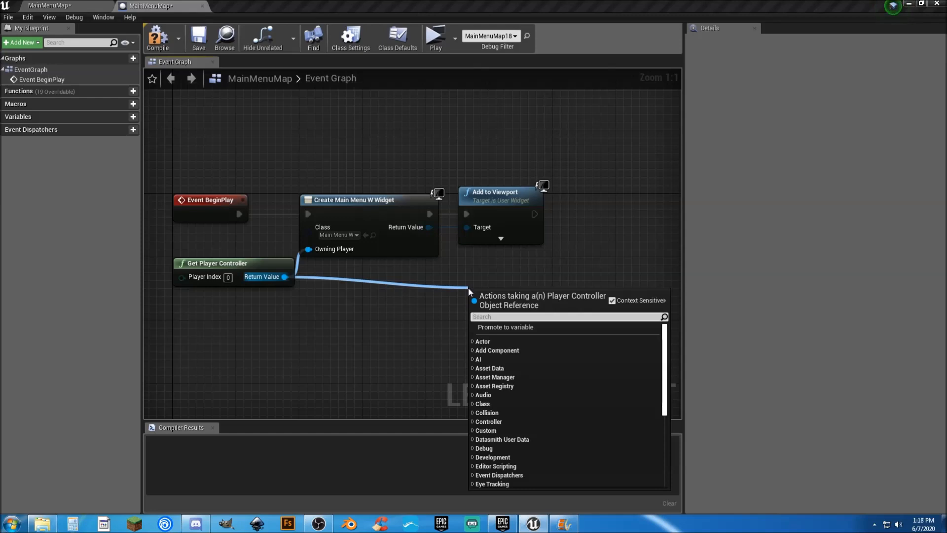
pyautogui.write('setinpu')
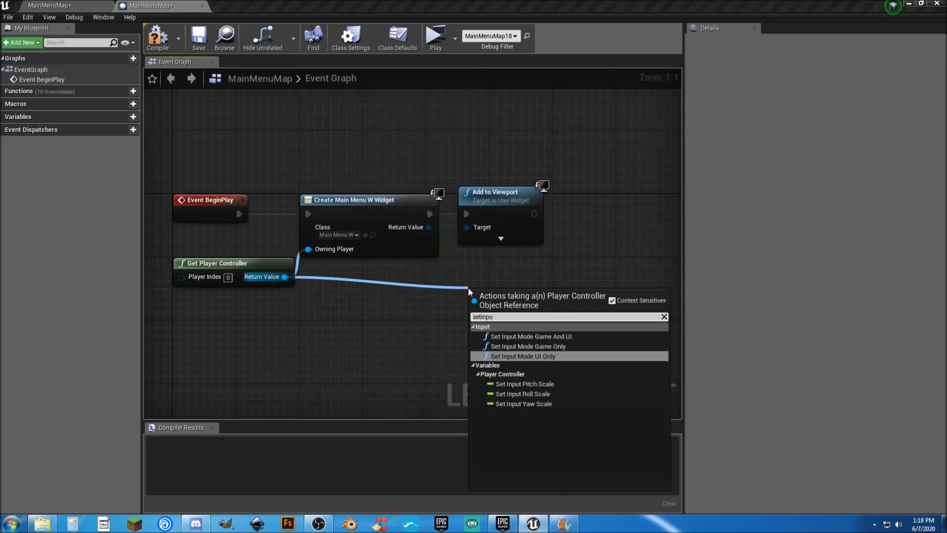
pyautogui.press('Return')
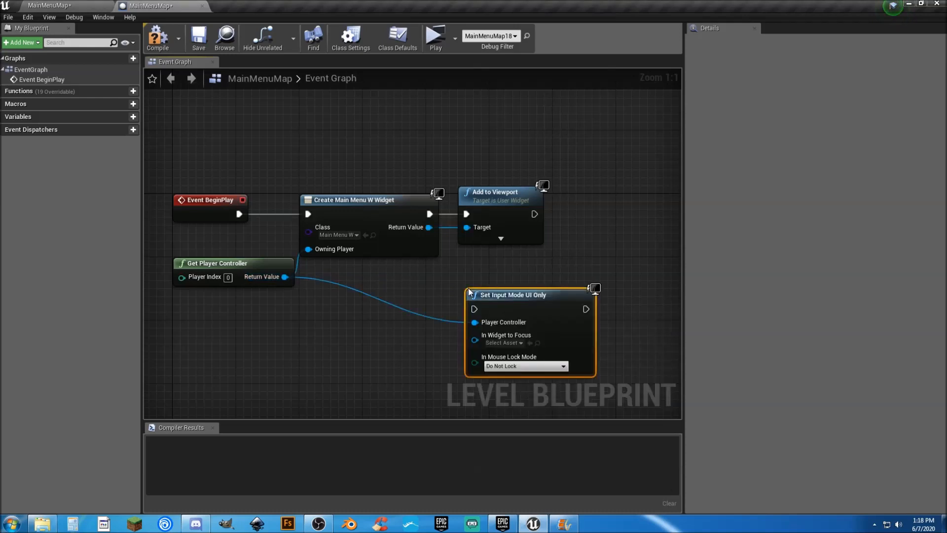
pyautogui.moveTo(496, 268); pyautogui.dragTo(440, 268, button='right')
pyautogui.moveTo(442, 298); pyautogui.dragTo(538, 201)
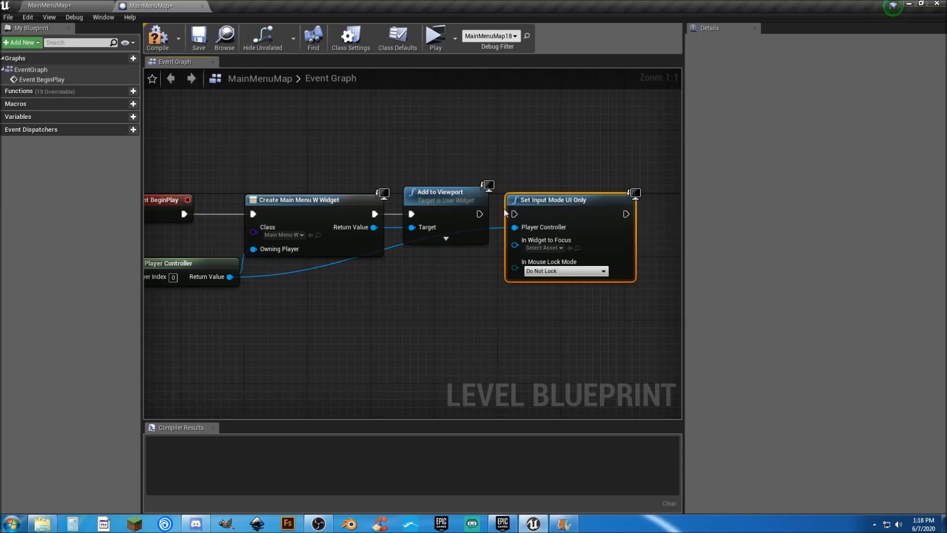
# - Connect Add to Viewport's execution output to Set Input Mode UI Only and feed the created widget's Return Value into In Widget to Focus
pyautogui.moveTo(480, 214); pyautogui.dragTo(515, 213)
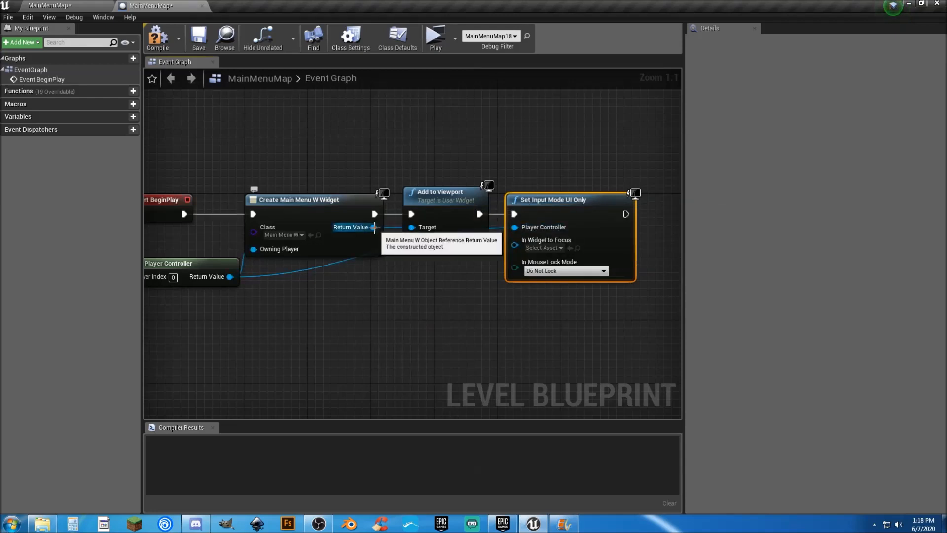
pyautogui.moveTo(374, 227); pyautogui.dragTo(514, 242)
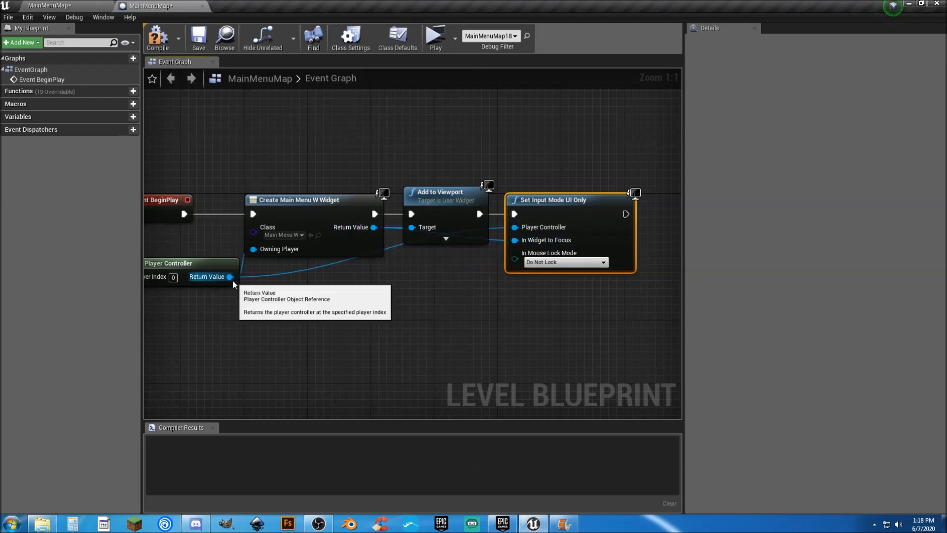
# - Add an enabled Set Show Mouse Cursor node from the Get Player Controller's Return Value, connected after and aligned beside Set Input Mode UI Only
pyautogui.moveTo(230, 277); pyautogui.dragTo(381, 347)
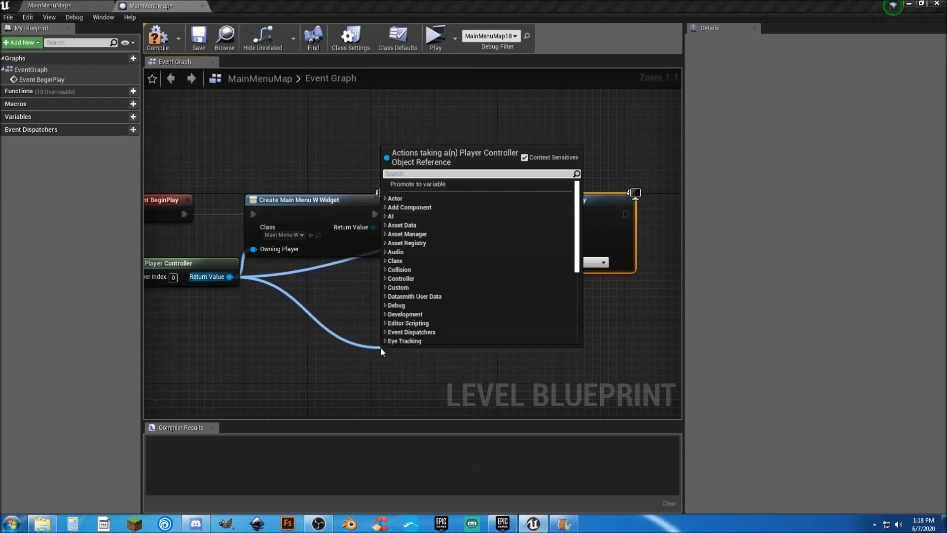
pyautogui.write('setsh')
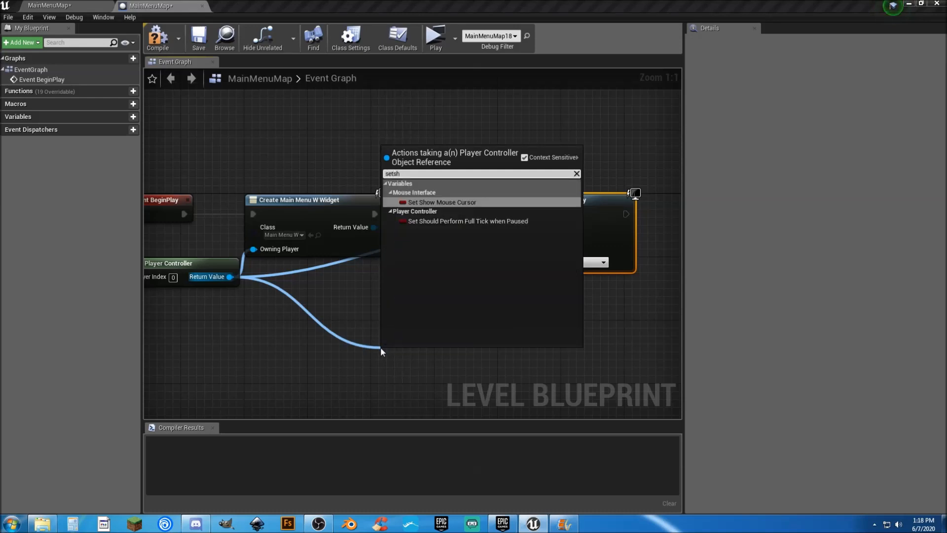
pyautogui.press('Return')
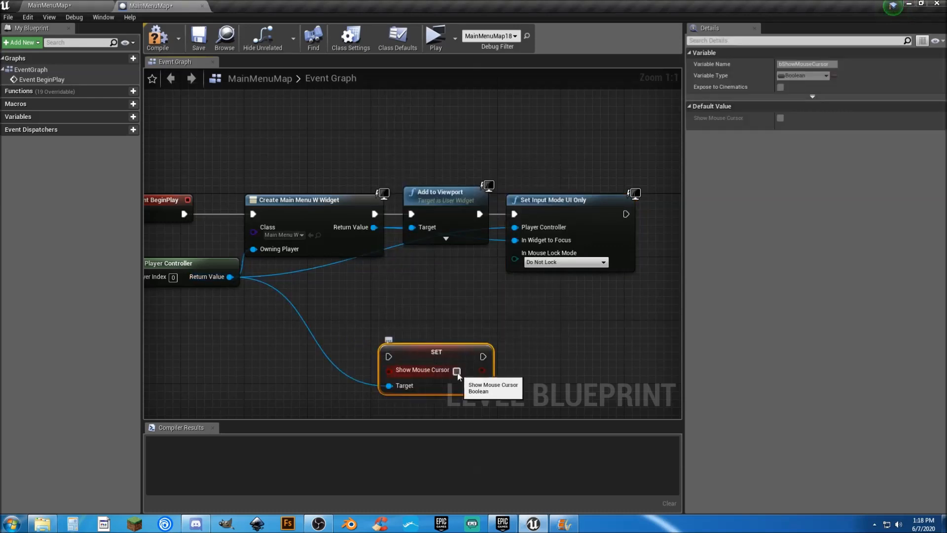
pyautogui.moveTo(418, 363); pyautogui.dragTo(591, 324)
pyautogui.moveTo(537, 295); pyautogui.dragTo(419, 300, button='right')
pyautogui.moveTo(444, 322); pyautogui.dragTo(508, 219)
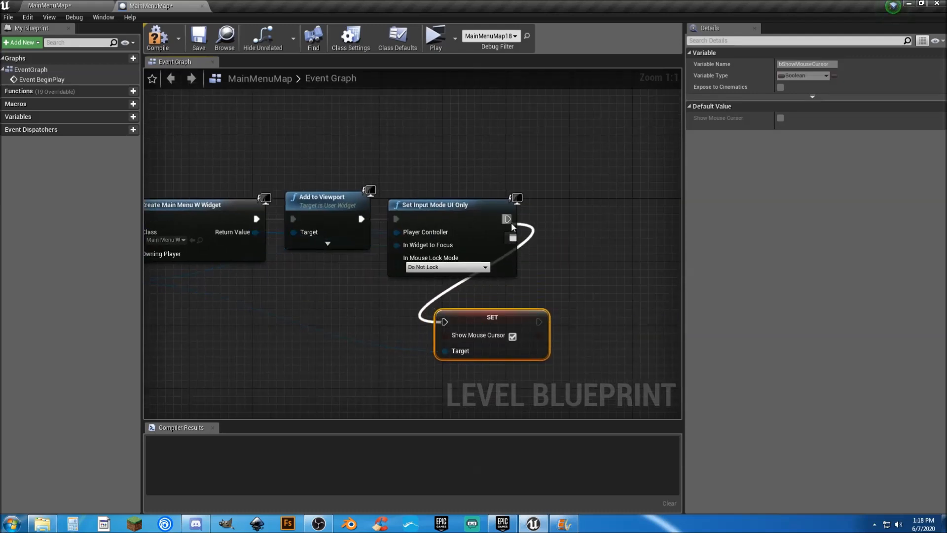
pyautogui.moveTo(465, 318); pyautogui.dragTo(576, 214)
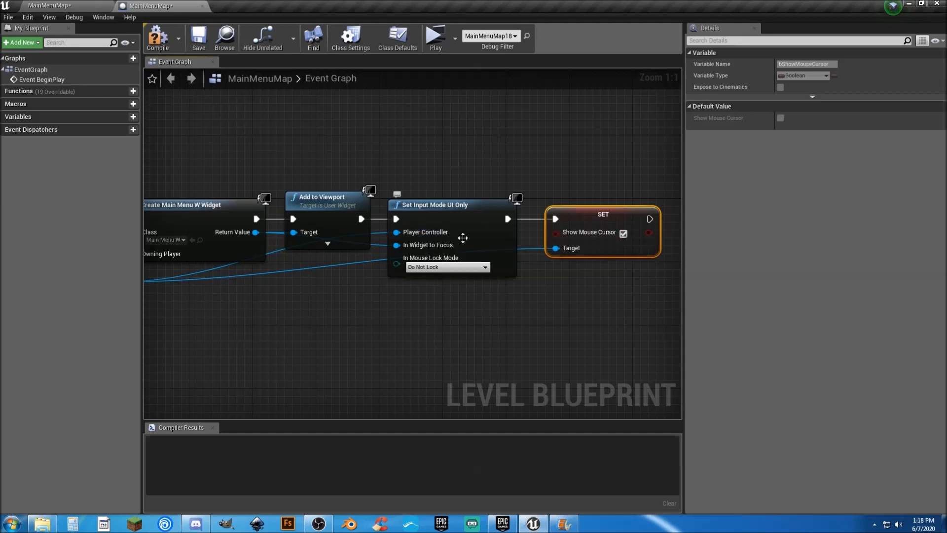
# - Compile and save the MainMenuMap level blueprint, and close its editor
pyautogui.scroll(-2, 367, 306)
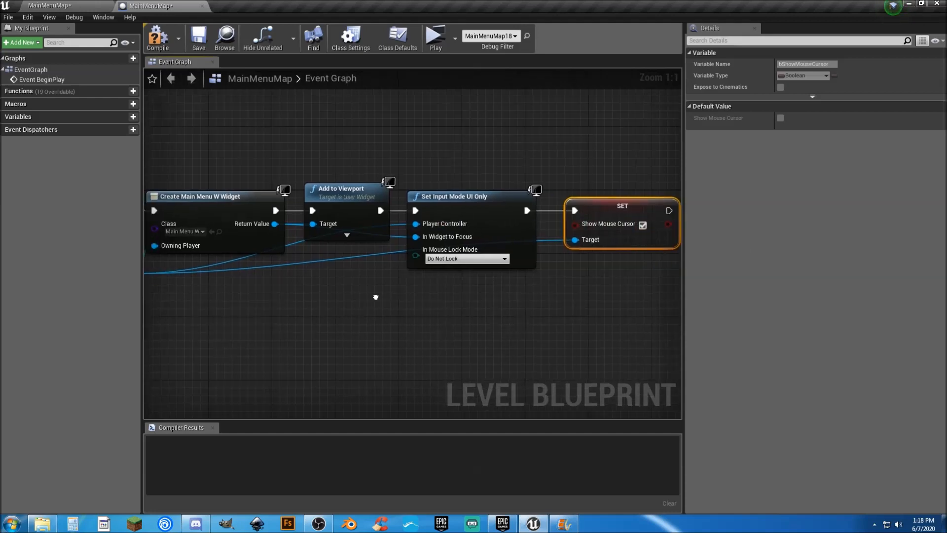
pyautogui.moveTo(355, 306); pyautogui.dragTo(407, 292, button='right')
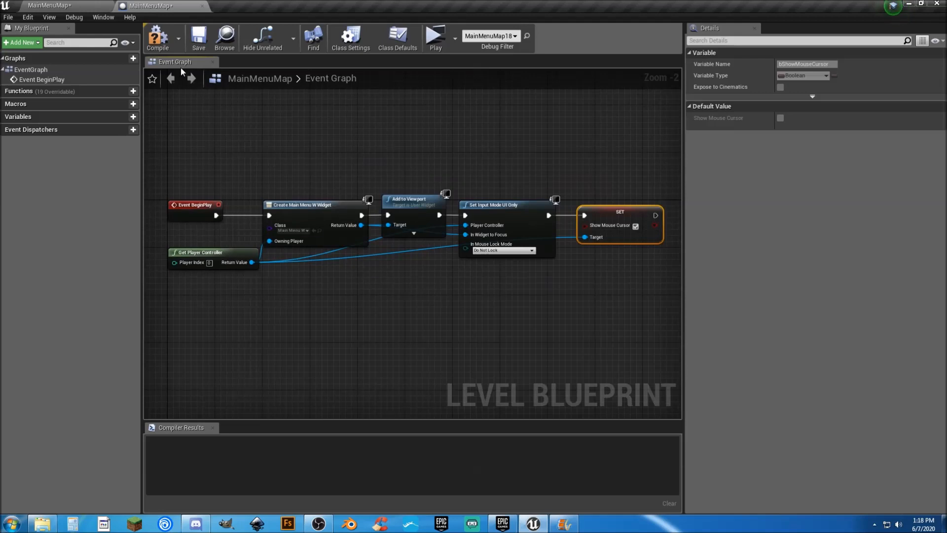
pyautogui.click(158, 37)
pyautogui.click(198, 37)
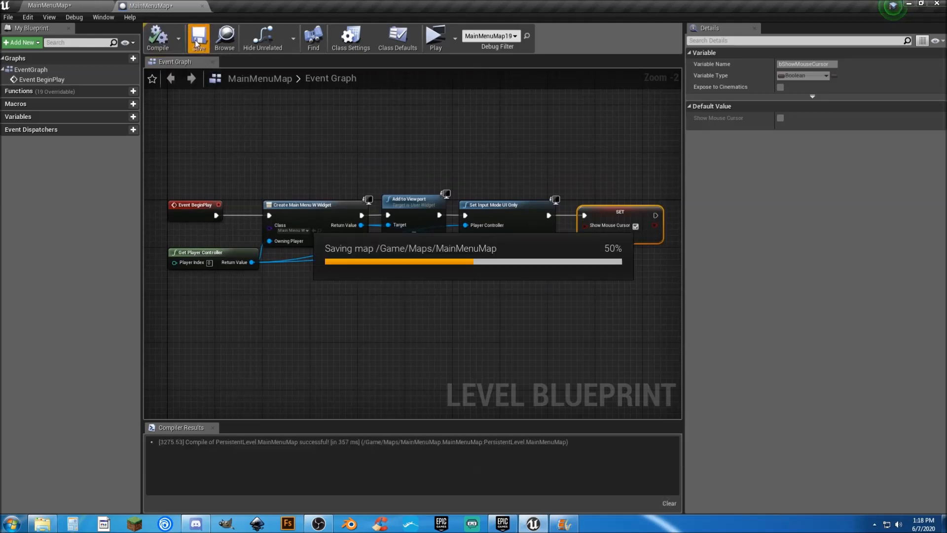
pyautogui.click(202, 6)
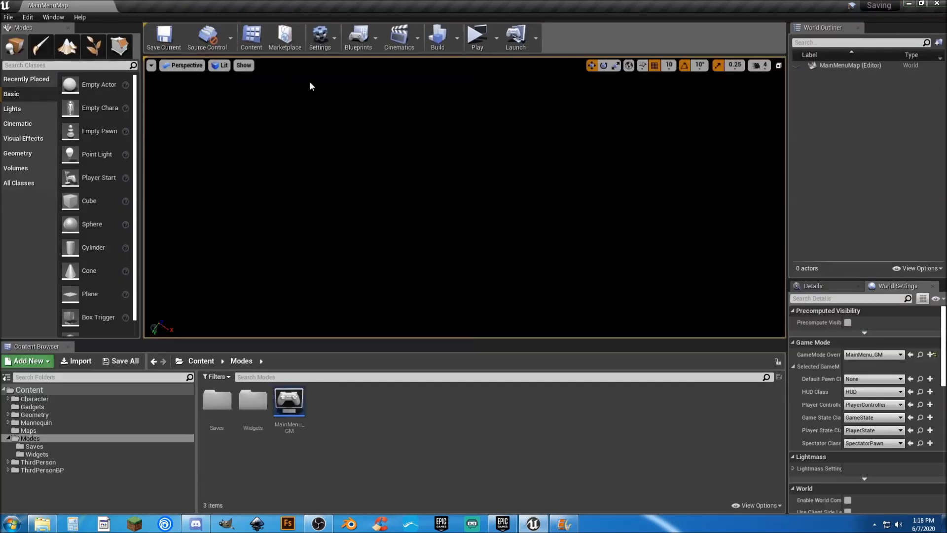
# - Play the MainMenuMap level in a preview and test the menu's Quit Game button
pyautogui.click(475, 43)
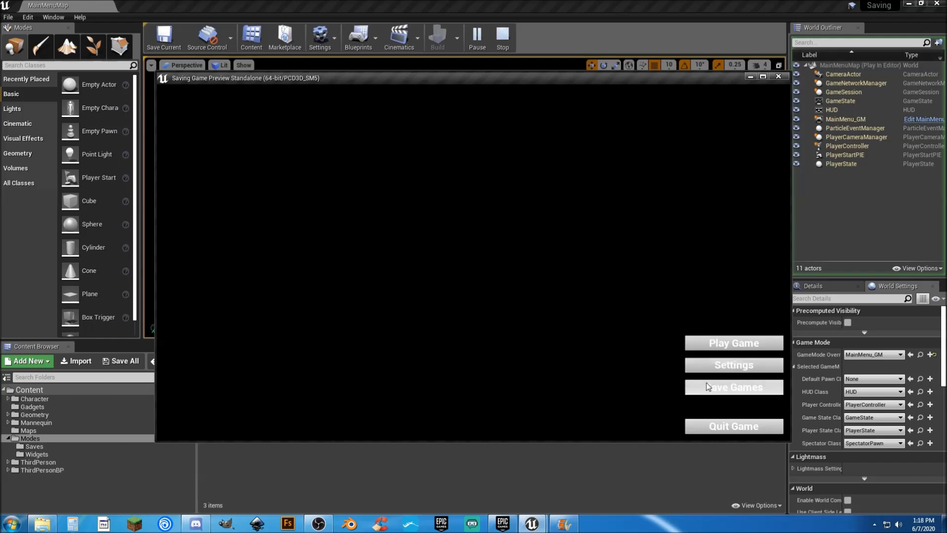
pyautogui.click(713, 426)
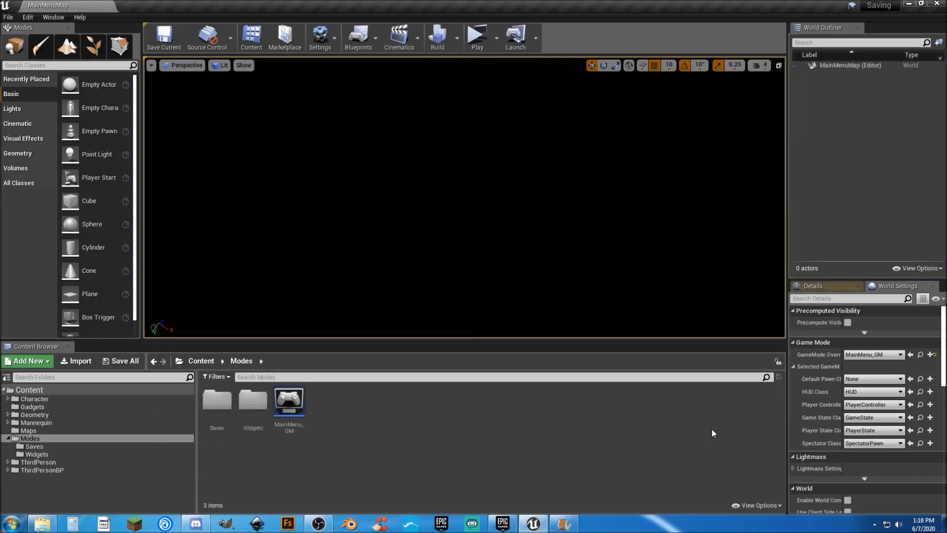
# - Preview the level again, start the game with Play Game, run the character to the red figure and back away, and end the preview
pyautogui.click(482, 45)
pyautogui.click(706, 345)
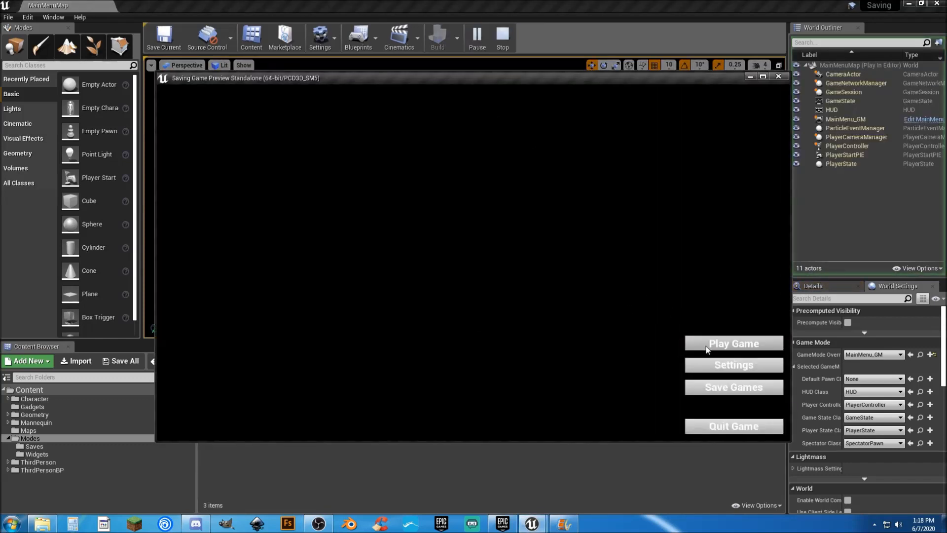
pyautogui.press('w')
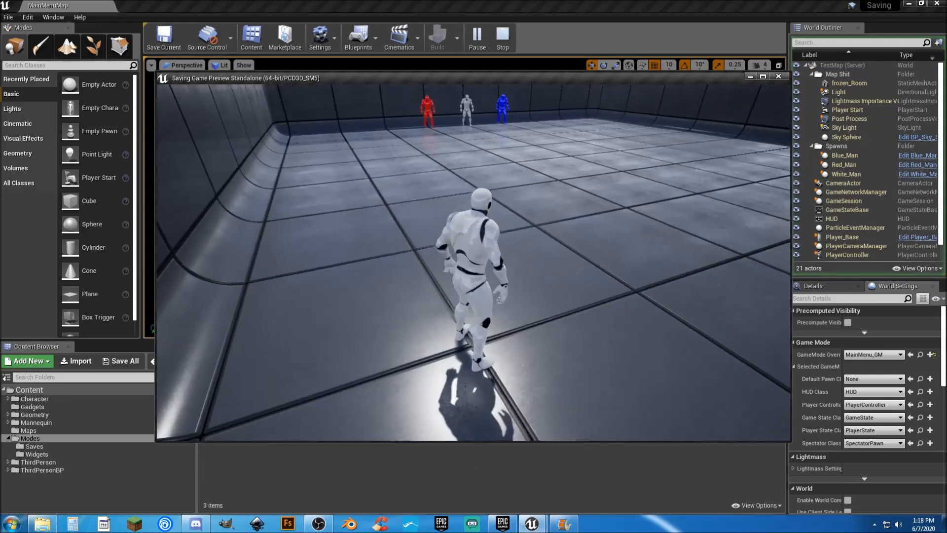
pyautogui.press('w')
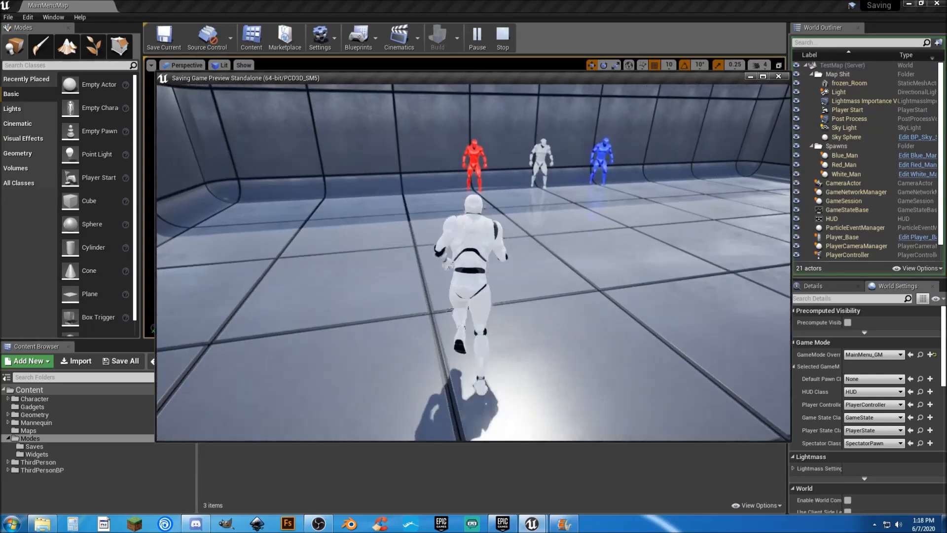
pyautogui.press('s')
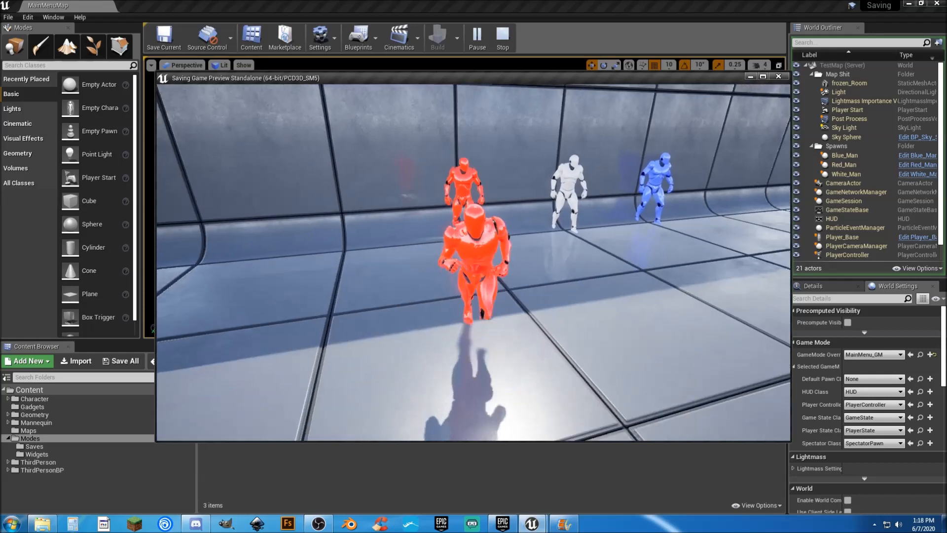
pyautogui.press('Escape')
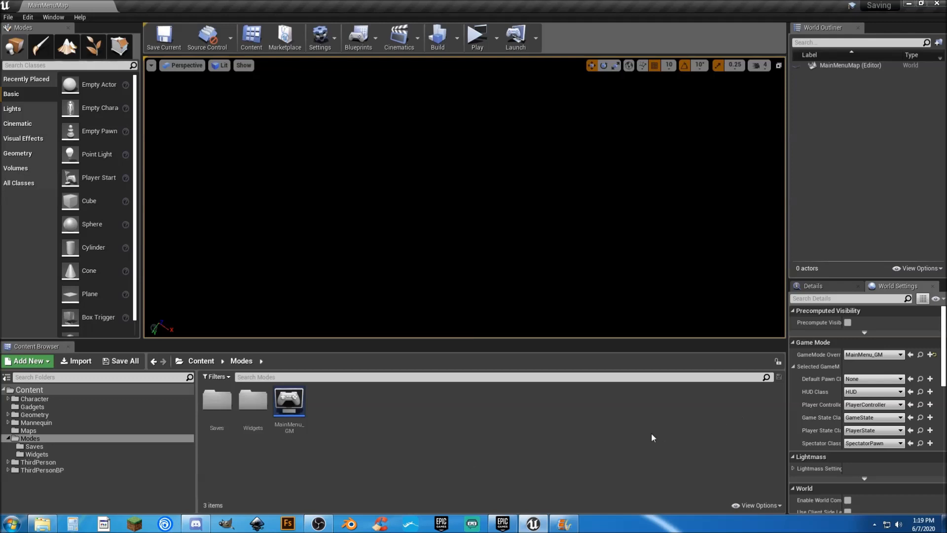
# - Replay the level through Play Game to check the saved character colour, run to the white figure and back away, and end the preview
pyautogui.click(476, 36)
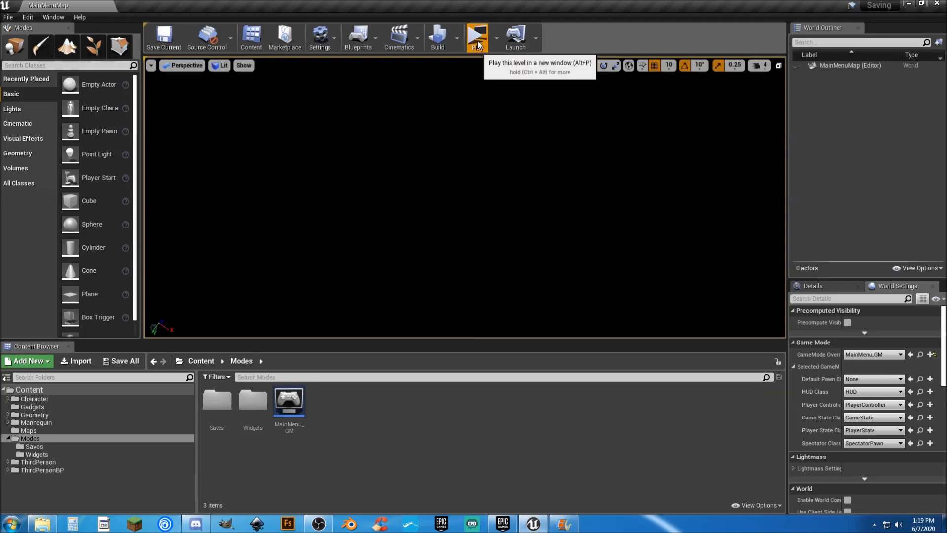
pyautogui.click(734, 343)
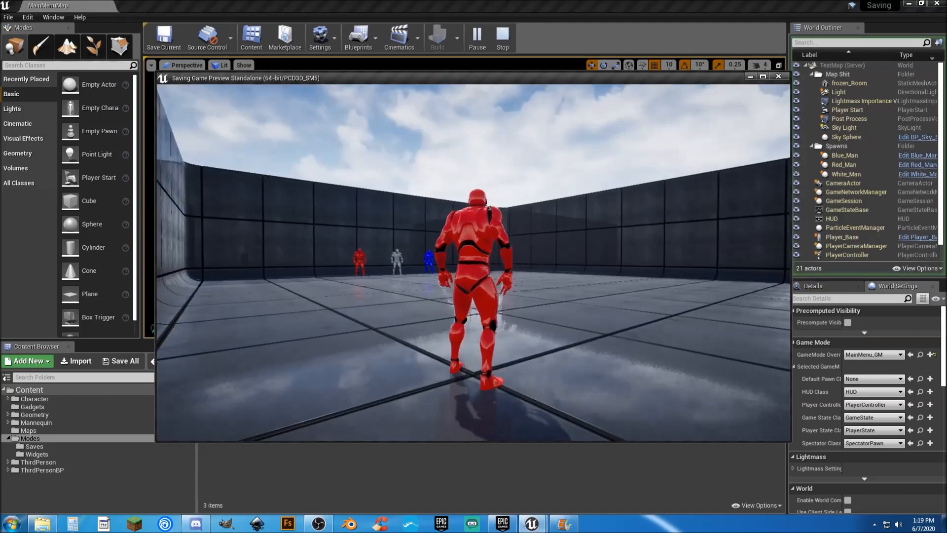
pyautogui.press('w')
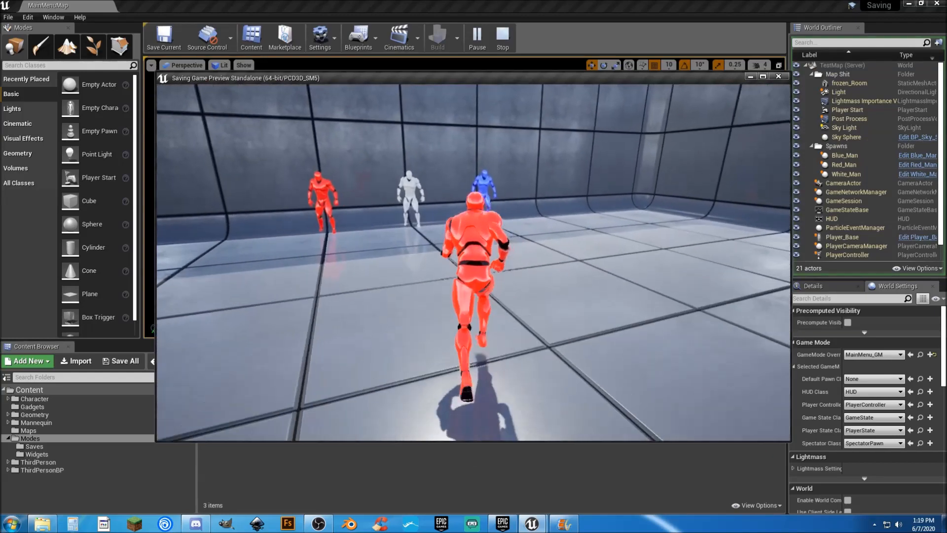
pyautogui.press('s')
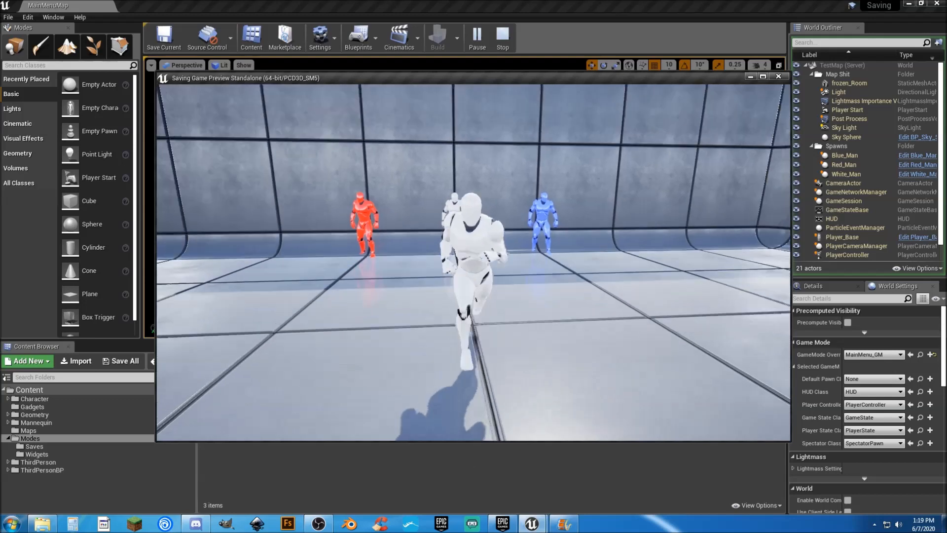
pyautogui.press('Escape')
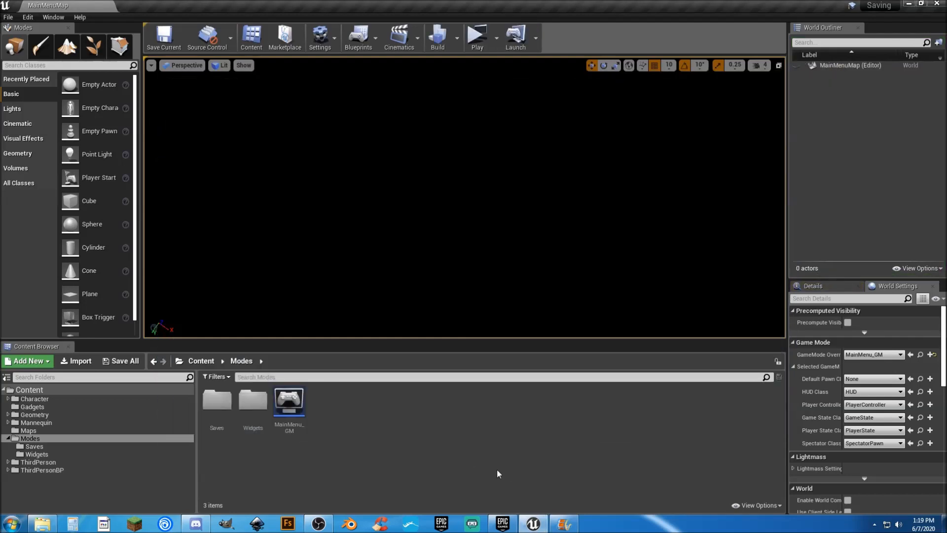